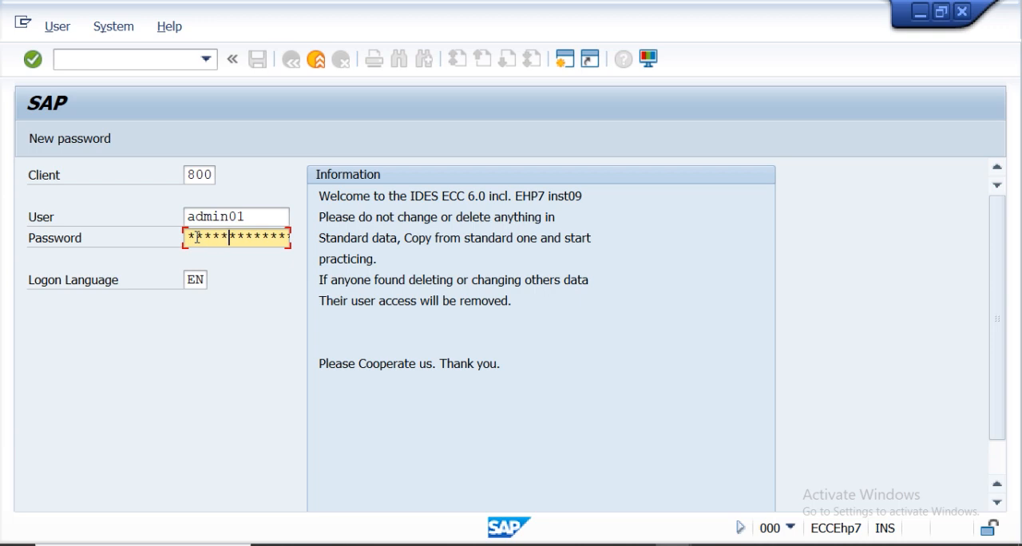
Log on to the SAP system in client 800.
{"action": "key", "text": "Return"}
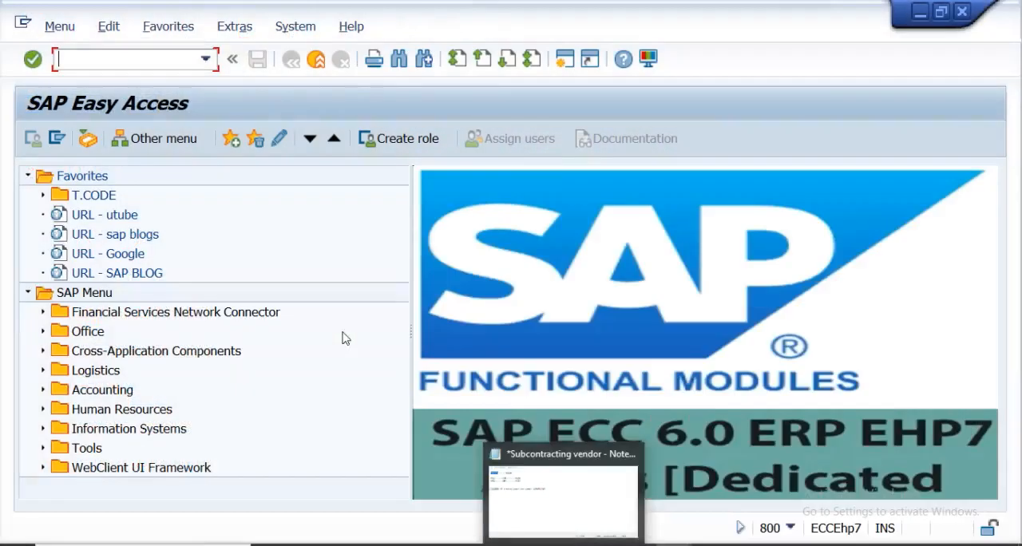
In the Notepad notes, delete the line recording the standard PO number and minimize the notes.
{"action": "left_click", "coordinate": [563, 545]}
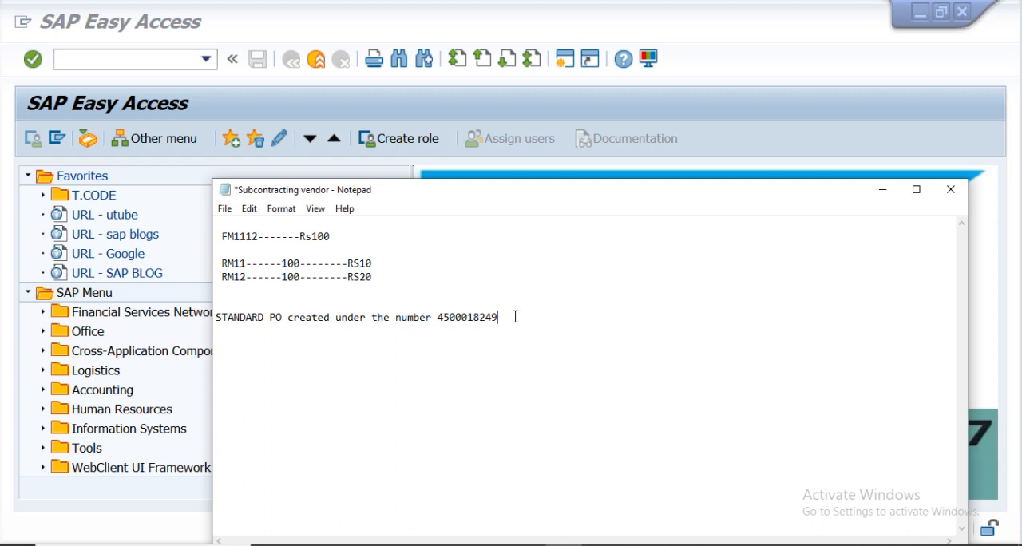
{"action": "key", "text": "BackSpace"}
{"action": "key", "text": "BackSpace"}
{"action": "key", "text": "BackSpace"}
{"action": "key", "text": "BackSpace"}
{"action": "key", "text": "BackSpace"}
{"action": "key", "text": "BackSpace"}
{"action": "key", "text": "BackSpace"}
{"action": "key", "text": "BackSpace"}
{"action": "key", "text": "BackSpace"}
{"action": "key", "text": "BackSpace"}
{"action": "key", "text": "BackSpace"}
{"action": "key", "text": "BackSpace"}
{"action": "key", "text": "BackSpace"}
{"action": "key", "text": "BackSpace"}
{"action": "key", "text": "BackSpace"}
{"action": "key", "text": "BackSpace"}
{"action": "key", "text": "BackSpace"}
{"action": "key", "text": "BackSpace"}
{"action": "key", "text": "BackSpace"}
{"action": "key", "text": "BackSpace"}
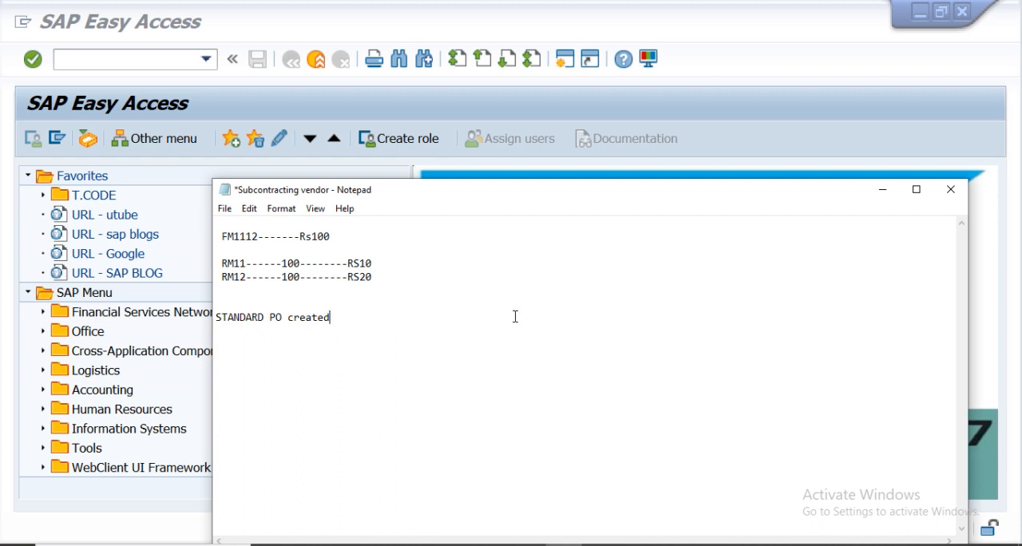
{"action": "key", "text": "BackSpace"}
{"action": "key", "text": "BackSpace"}
{"action": "key", "text": "BackSpace"}
{"action": "key", "text": "BackSpace"}
{"action": "key", "text": "BackSpace"}
{"action": "key", "text": "BackSpace"}
{"action": "key", "text": "BackSpace"}
{"action": "key", "text": "BackSpace"}
{"action": "key", "text": "BackSpace"}
{"action": "key", "text": "BackSpace"}
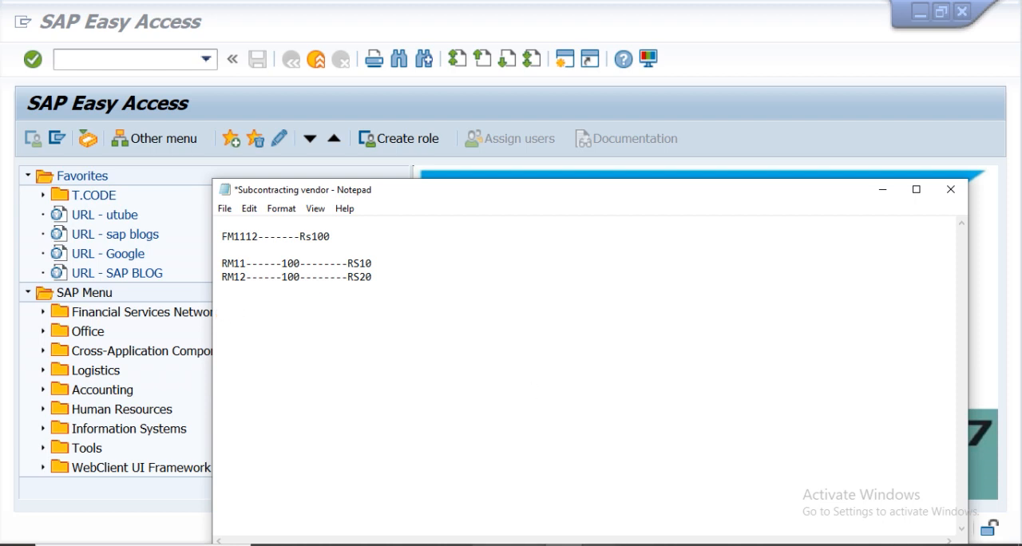
{"action": "mouse_move", "coordinate": [674, 543]}
{"action": "left_click", "coordinate": [878, 191]}
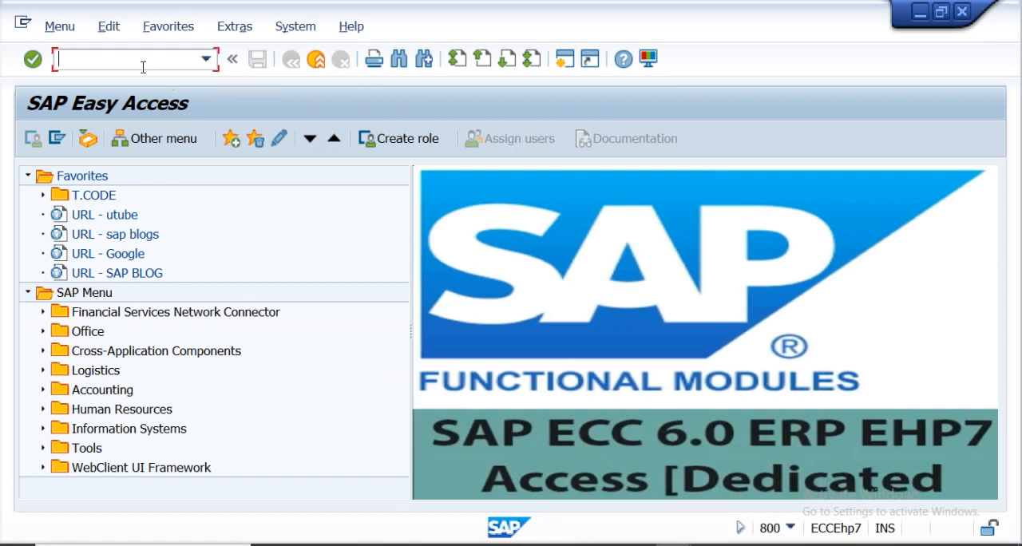
Display the stock overview with MMBE for material RM11, then return to the selection screen.
{"action": "type", "text": "mmbe"}
{"action": "key", "text": "Return"}
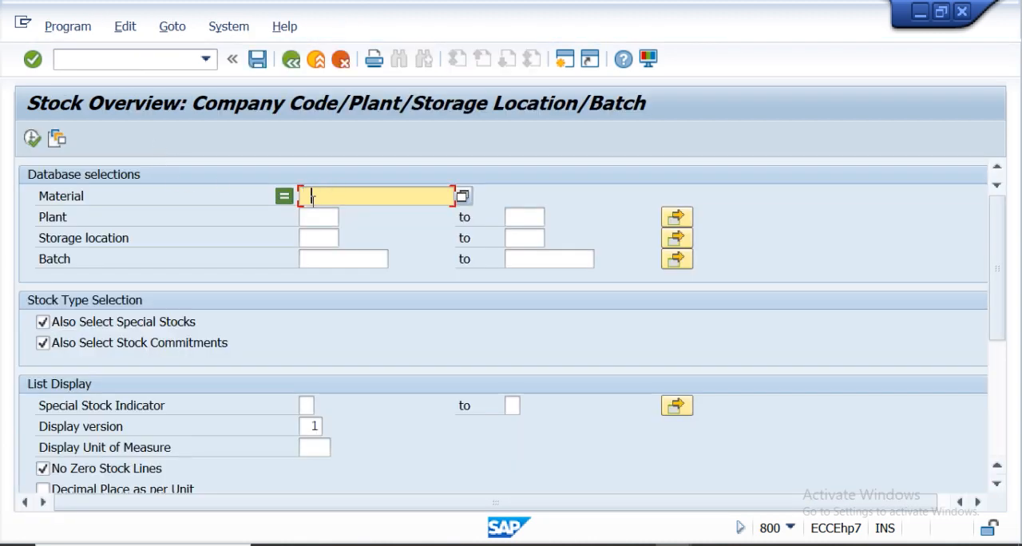
{"action": "type", "text": "rm11"}
{"action": "key", "text": "Return"}
{"action": "left_click", "coordinate": [32, 139]}
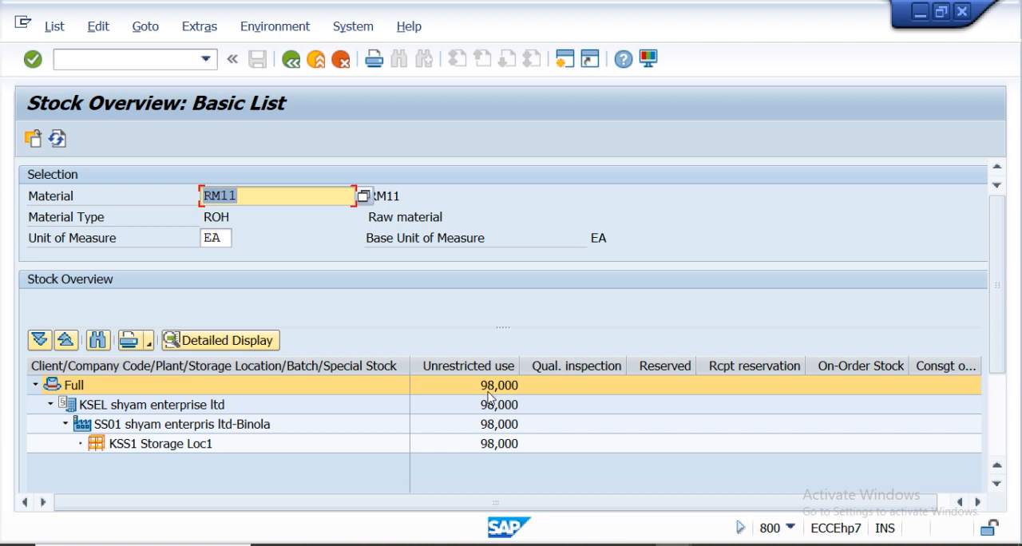
{"action": "left_click", "coordinate": [290, 59]}
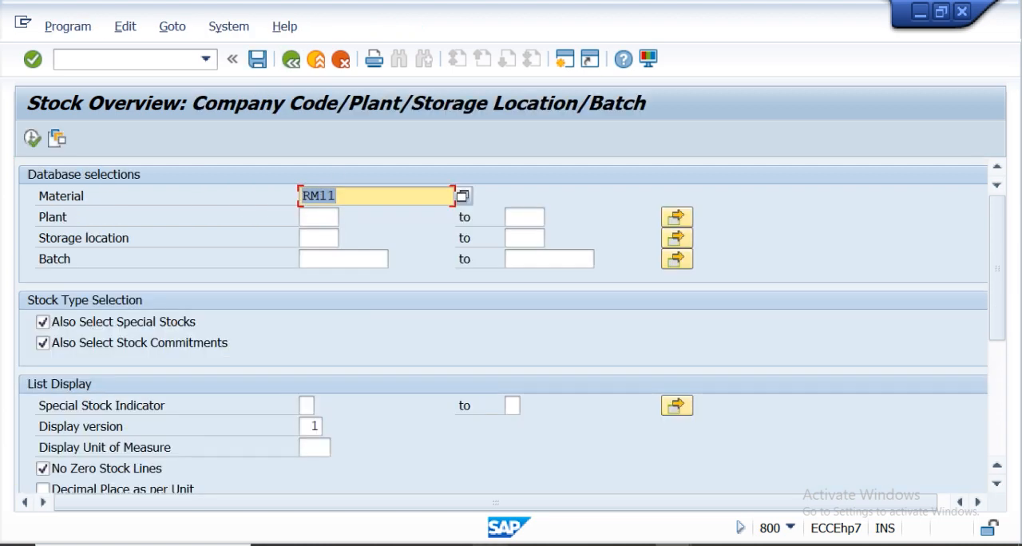
In the notes, set RM11's quantity to 98 and remove RM12's quantity, then return to SAP.
{"action": "left_click", "coordinate": [564, 544]}
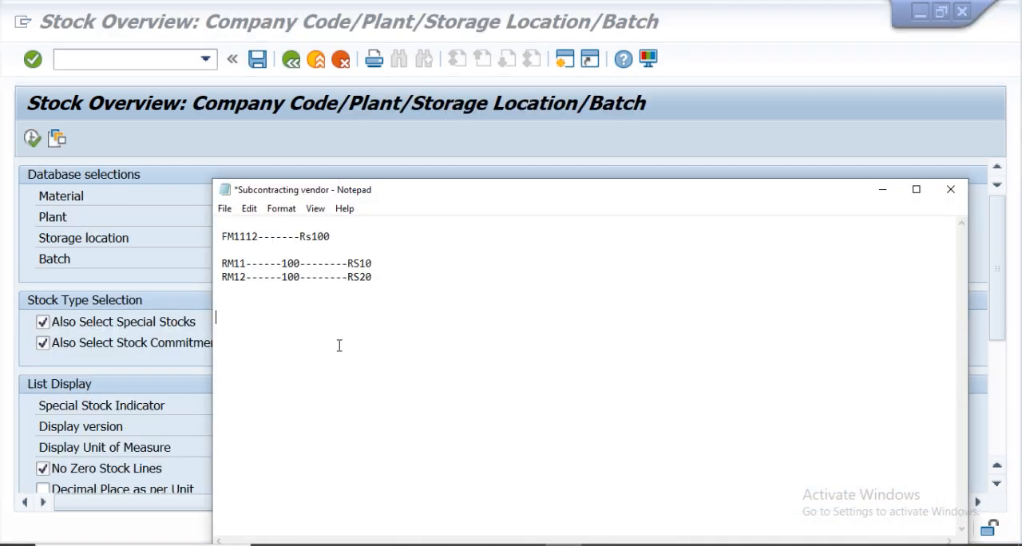
{"action": "key", "text": "BackSpace"}
{"action": "key", "text": "BackSpace"}
{"action": "key", "text": "BackSpace"}
{"action": "type", "text": "98"}
{"action": "left_click", "coordinate": [301, 280]}
{"action": "key", "text": "BackSpace"}
{"action": "key", "text": "BackSpace"}
{"action": "key", "text": "BackSpace"}
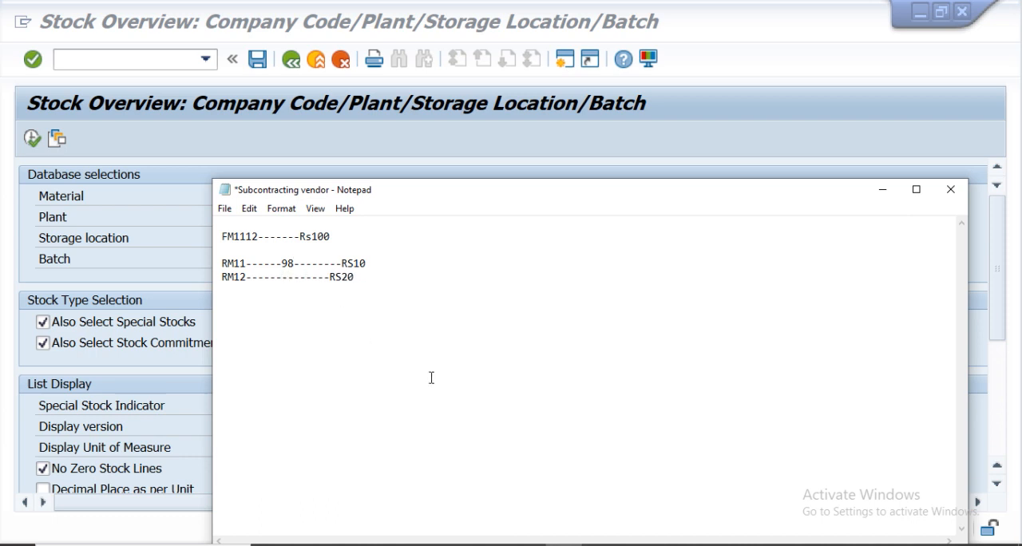
{"action": "left_click", "coordinate": [672, 544]}
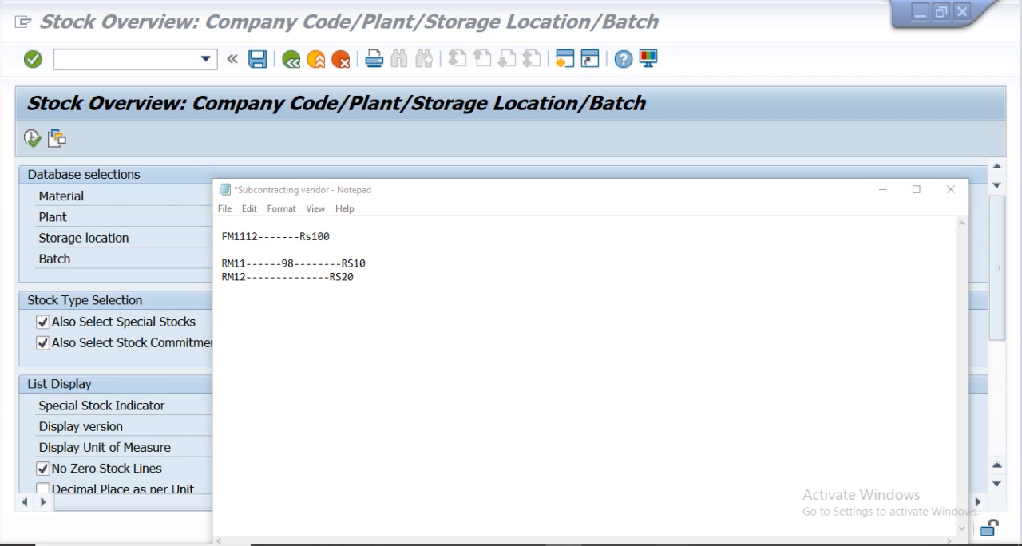
{"action": "left_click", "coordinate": [719, 487]}
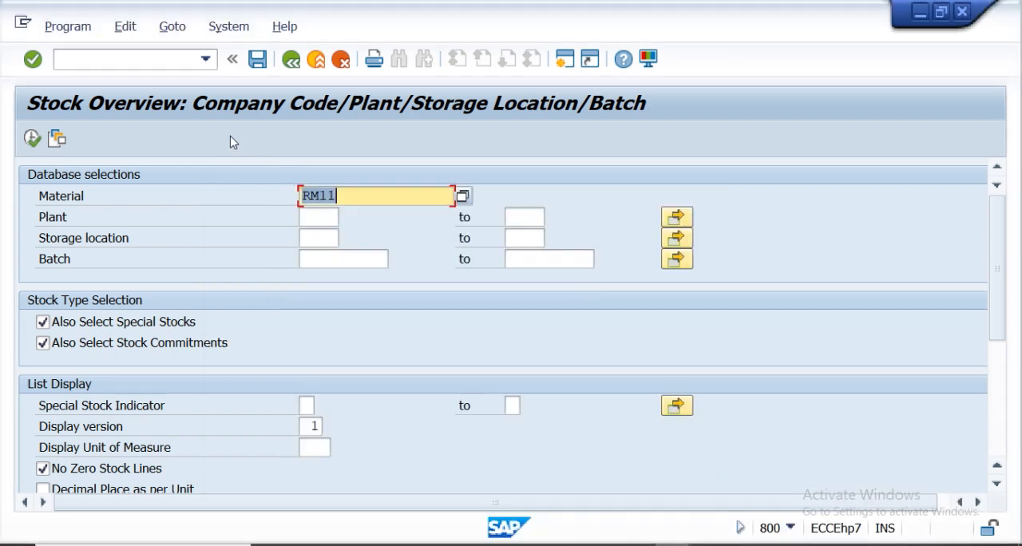
Open MMBE again and display the stock overview for material RM12.
{"action": "left_click", "coordinate": [289, 64]}
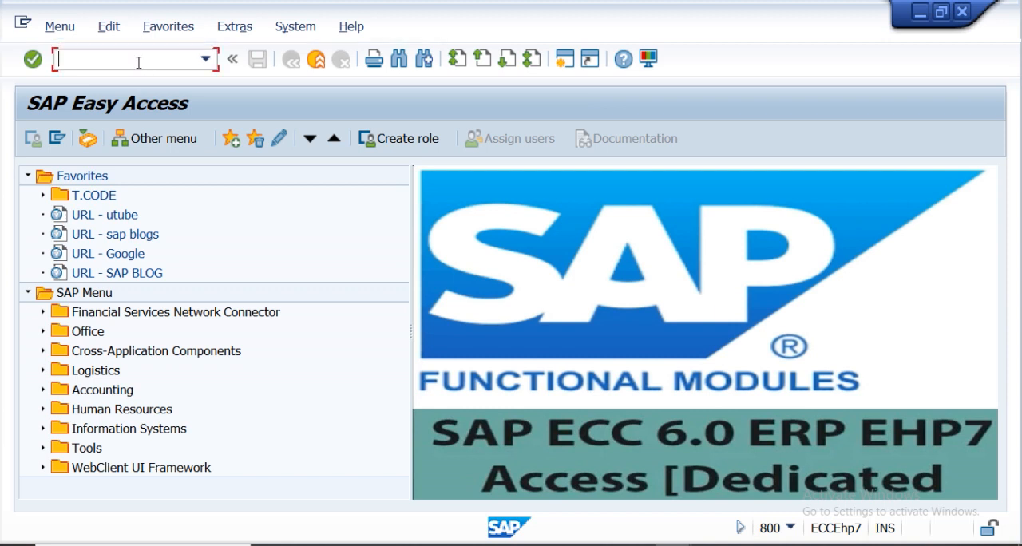
{"action": "type", "text": "mmbe"}
{"action": "key", "text": "Return"}
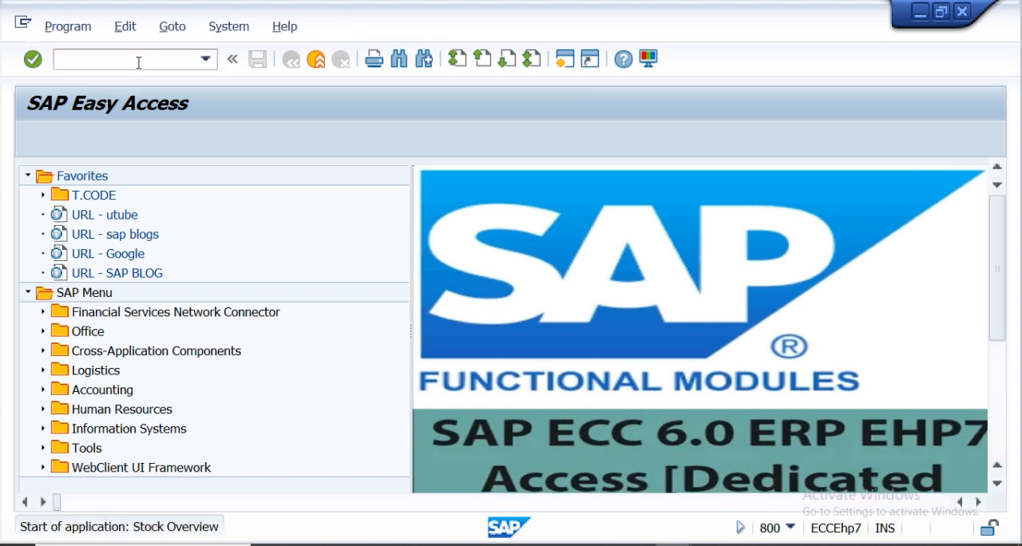
{"action": "left_click", "coordinate": [357, 195]}
{"action": "key", "text": "BackSpace"}
{"action": "type", "text": "2"}
{"action": "key", "text": "Return"}
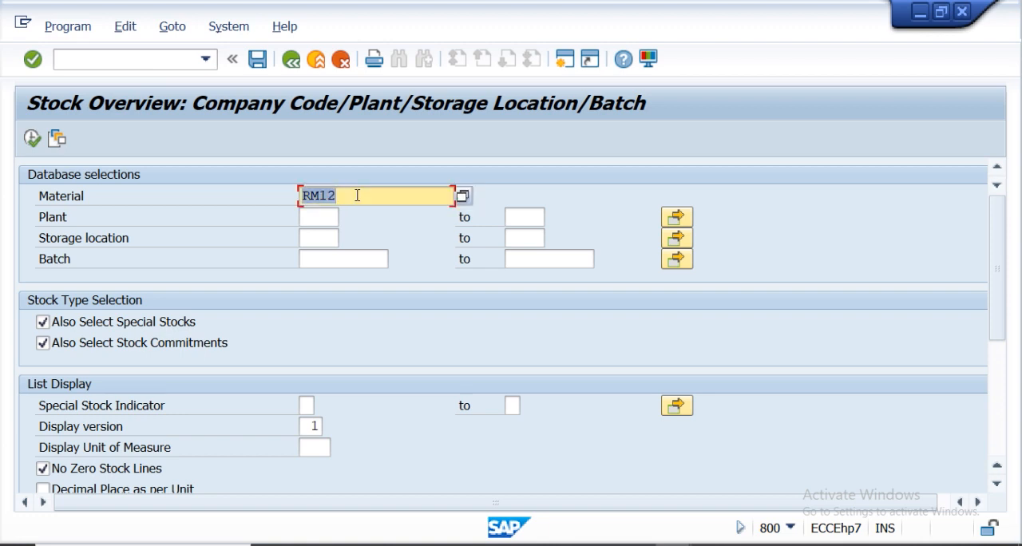
{"action": "left_click", "coordinate": [31, 139]}
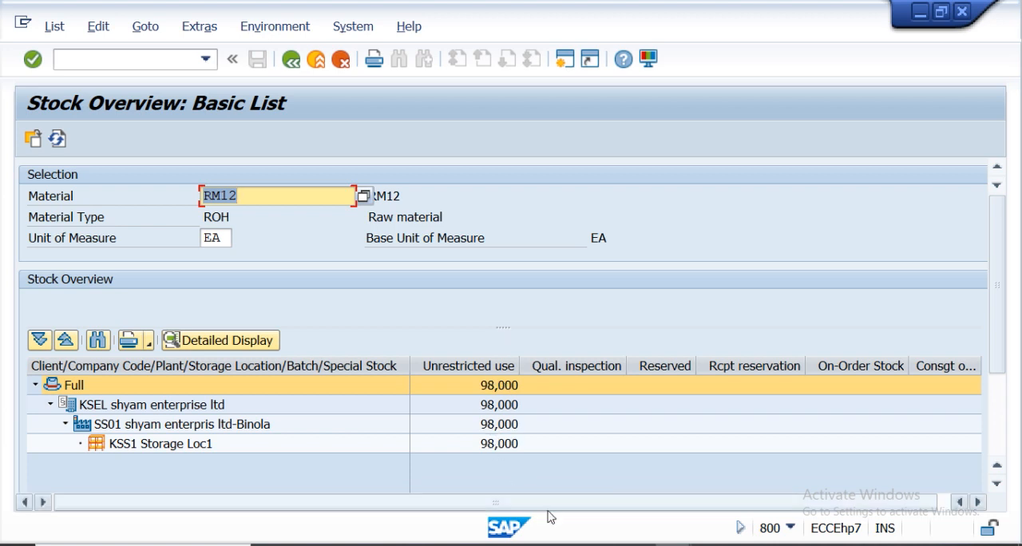
In the notes, enter 98 as RM12's quantity.
{"action": "left_click", "coordinate": [563, 545]}
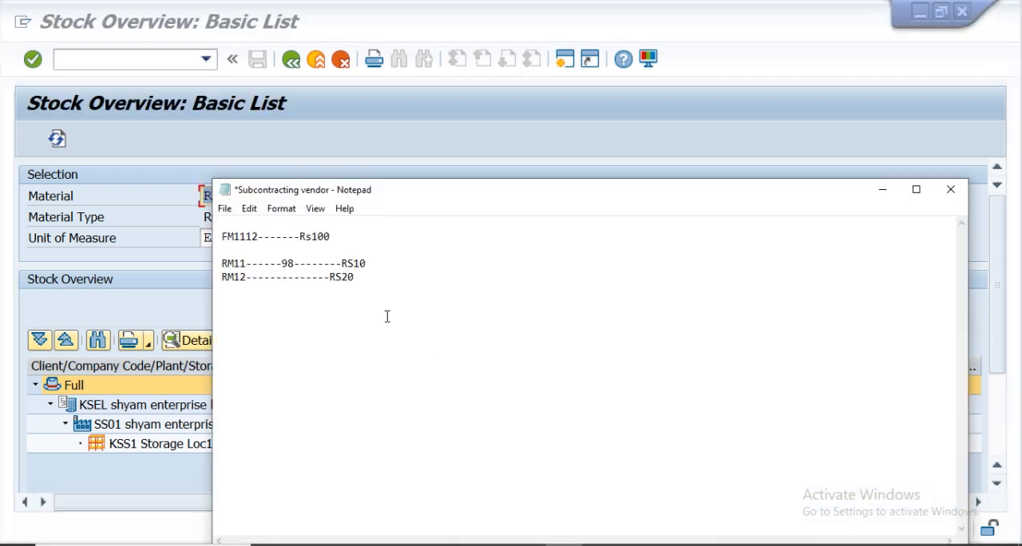
{"action": "type", "text": "98"}
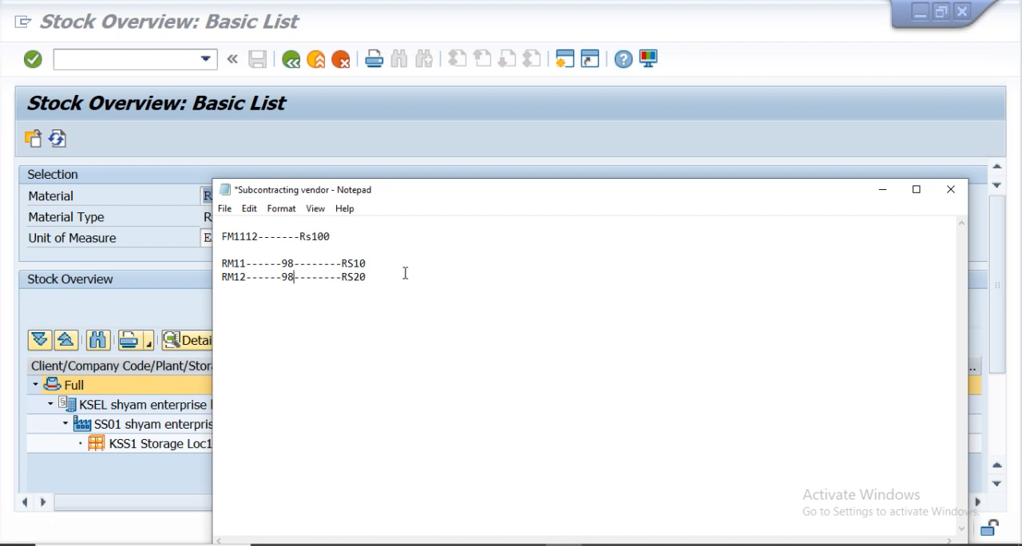
{"action": "double_click", "coordinate": [319, 236]}
{"action": "double_click", "coordinate": [264, 237]}
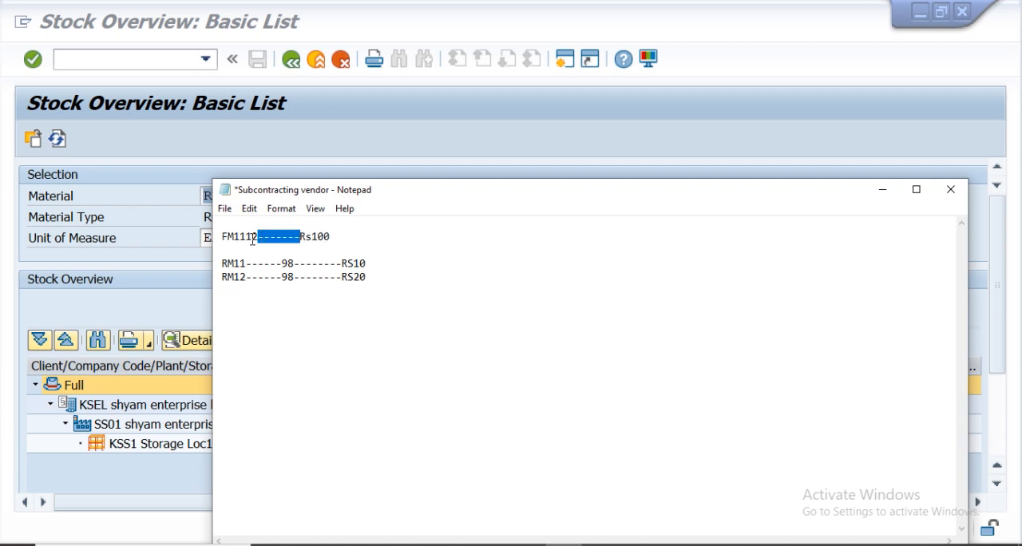
{"action": "left_click", "coordinate": [253, 239]}
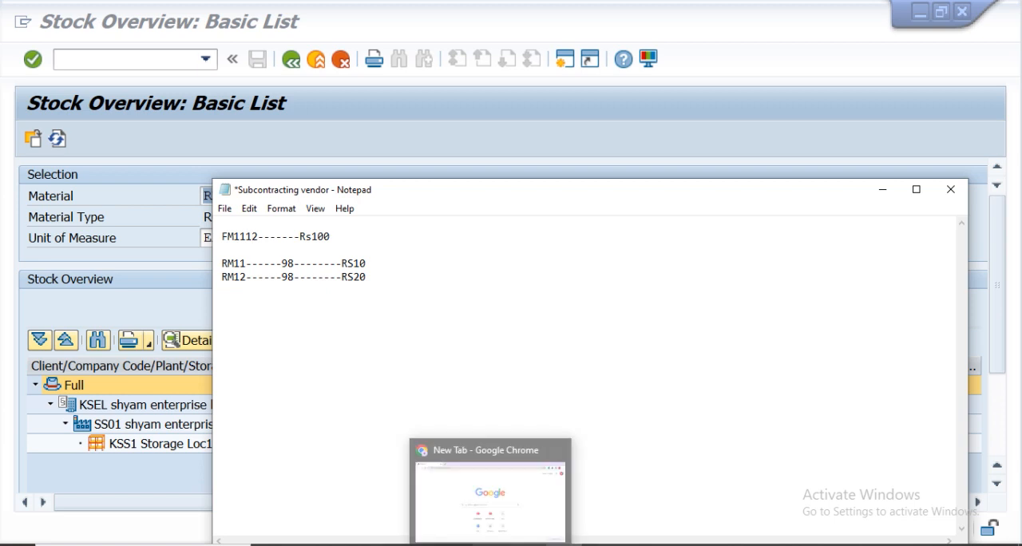
Return to SAP and display the stock overview for finished material FM1112.
{"action": "left_click", "coordinate": [674, 545]}
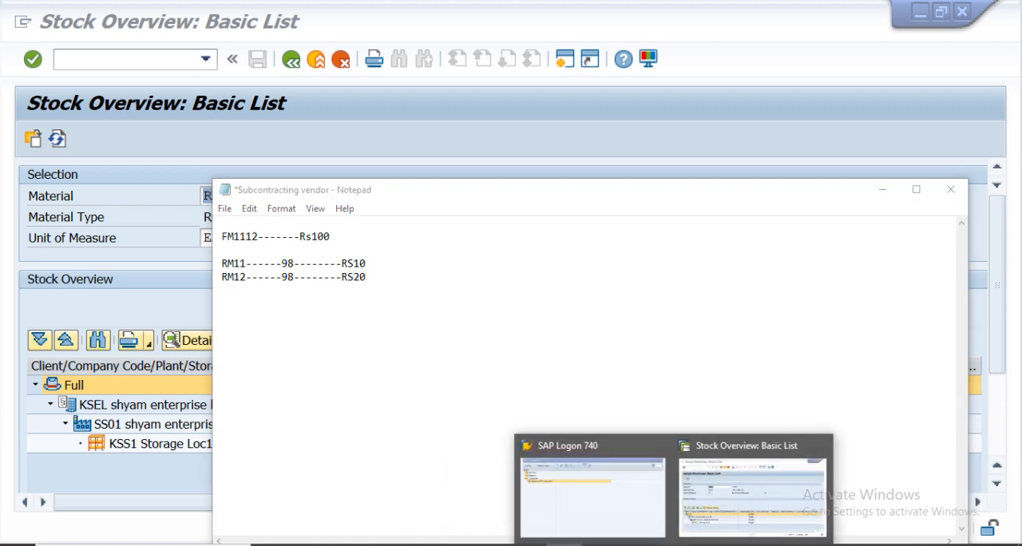
{"action": "left_click", "coordinate": [711, 511]}
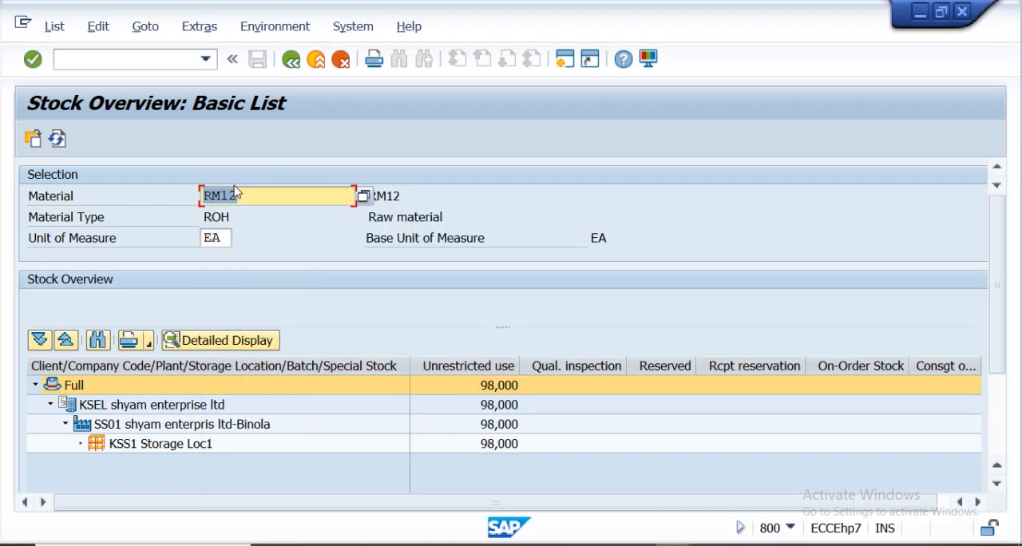
{"action": "left_click", "coordinate": [292, 62]}
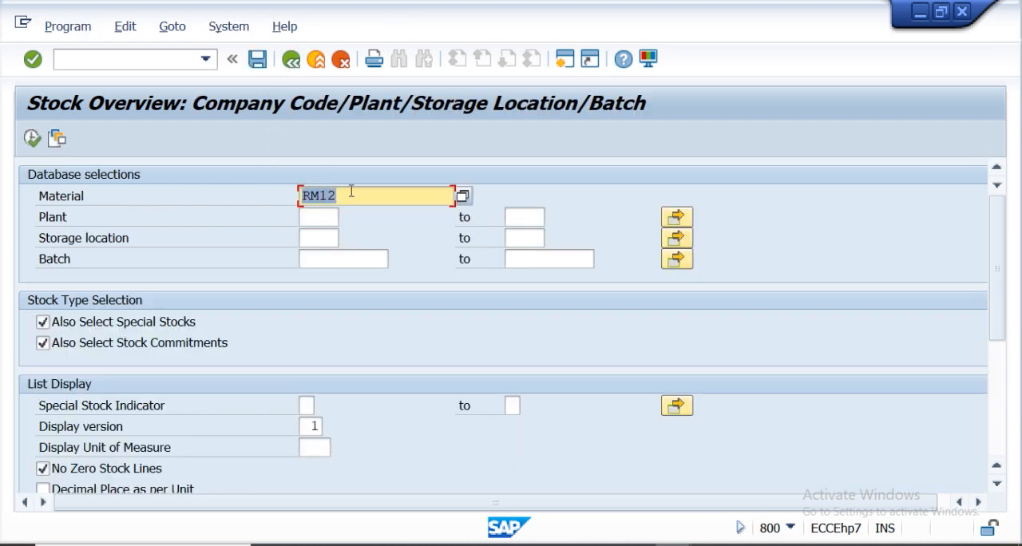
{"action": "key", "text": "BackSpace"}
{"action": "type", "text": "FM1112"}
{"action": "key", "text": "Return"}
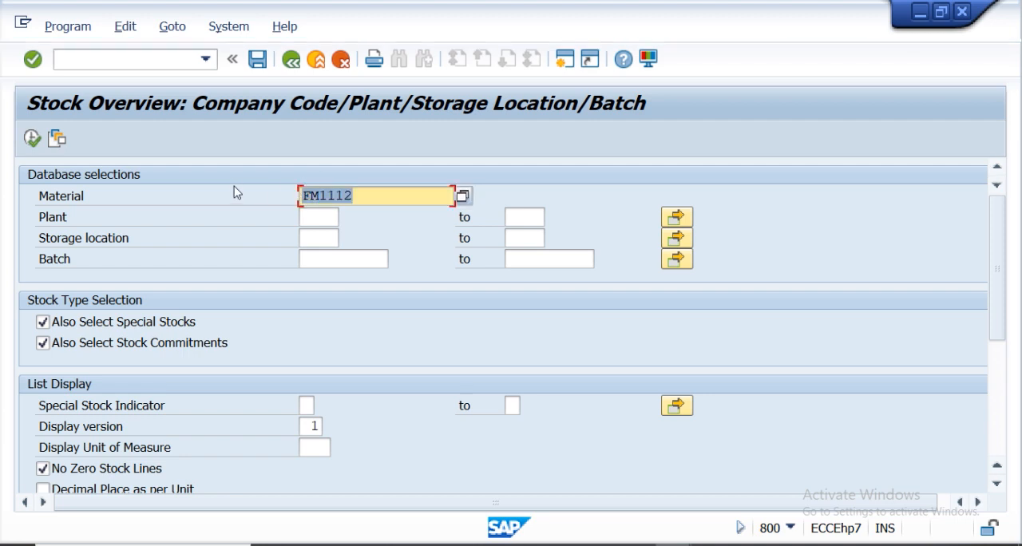
{"action": "left_click", "coordinate": [32, 139]}
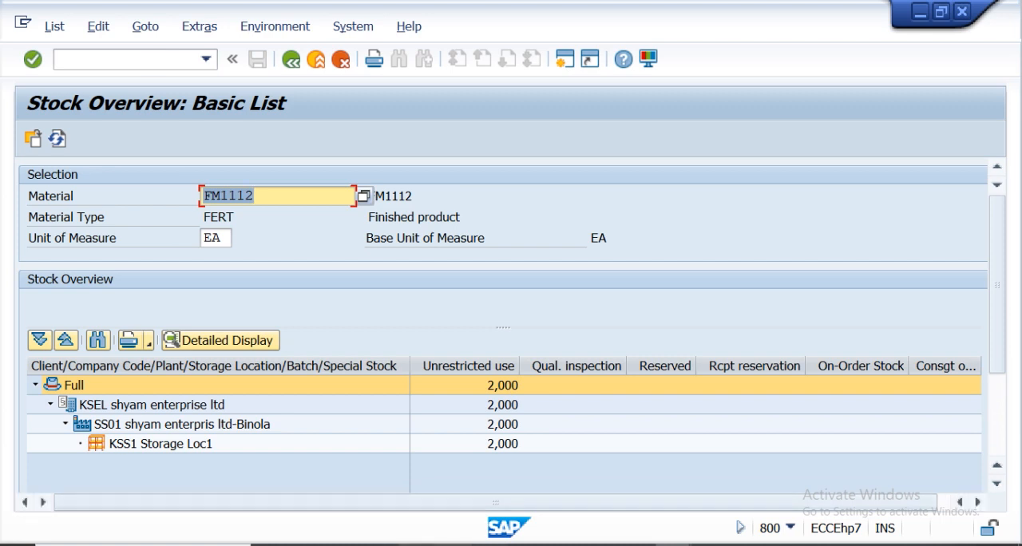
Switch to the Subcontracting lecture-37 Word document and scroll through its subcontracting steps.
{"action": "mouse_move", "coordinate": [453, 545]}
{"action": "mouse_move", "coordinate": [474, 519]}
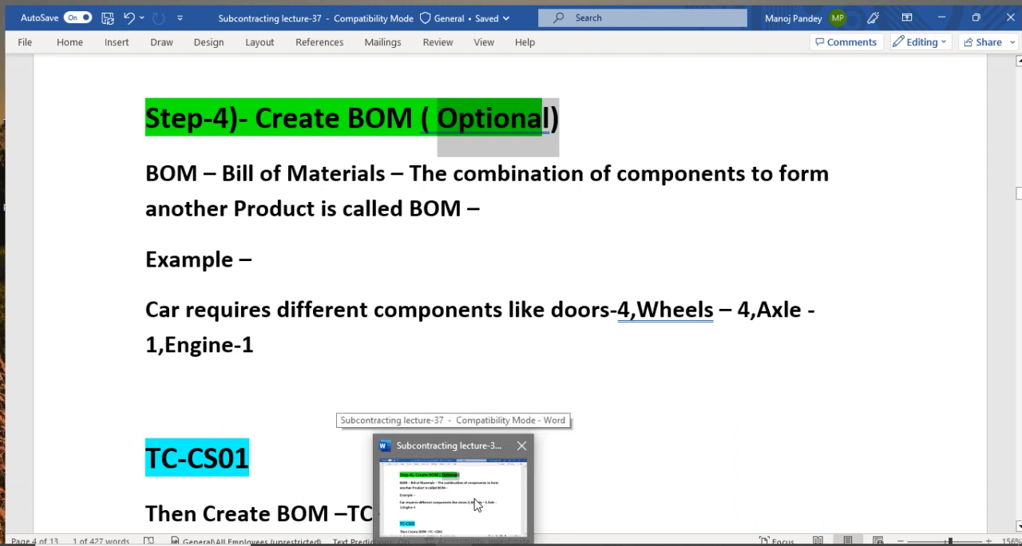
{"action": "left_click", "coordinate": [474, 501]}
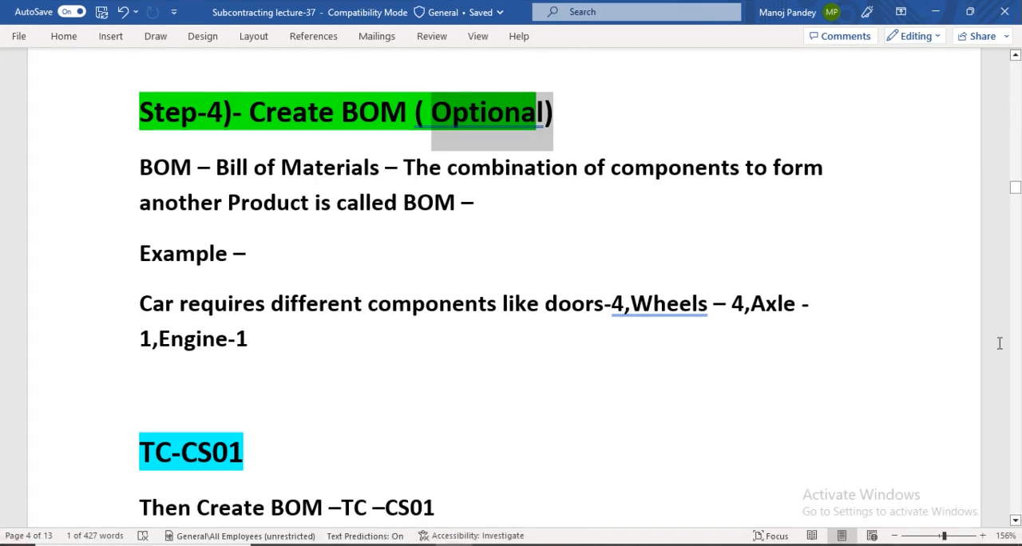
{"action": "scroll", "coordinate": [1015, 523], "scroll_direction": "down", "scroll_amount": 3}
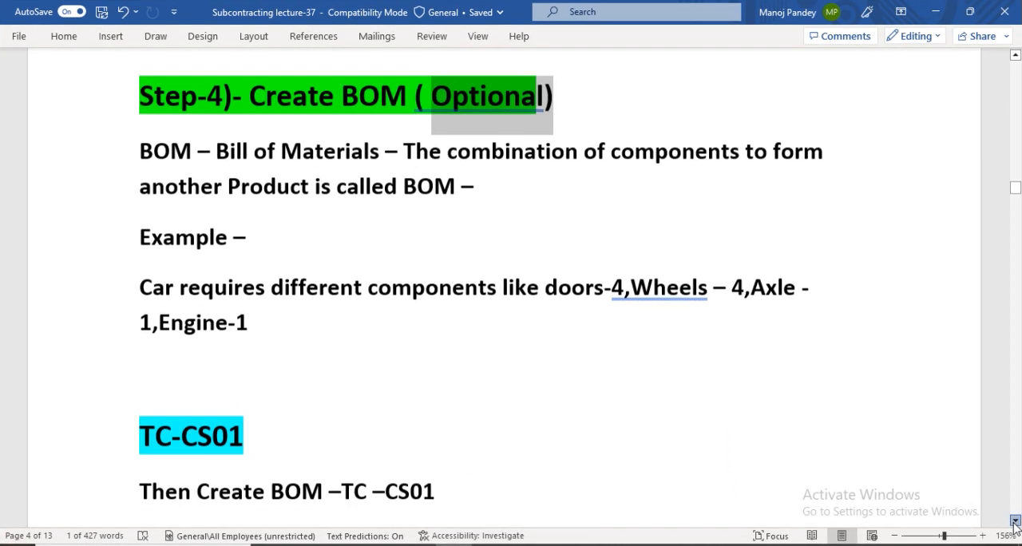
{"action": "left_click", "coordinate": [1015, 55]}
{"action": "left_click", "coordinate": [1016, 58]}
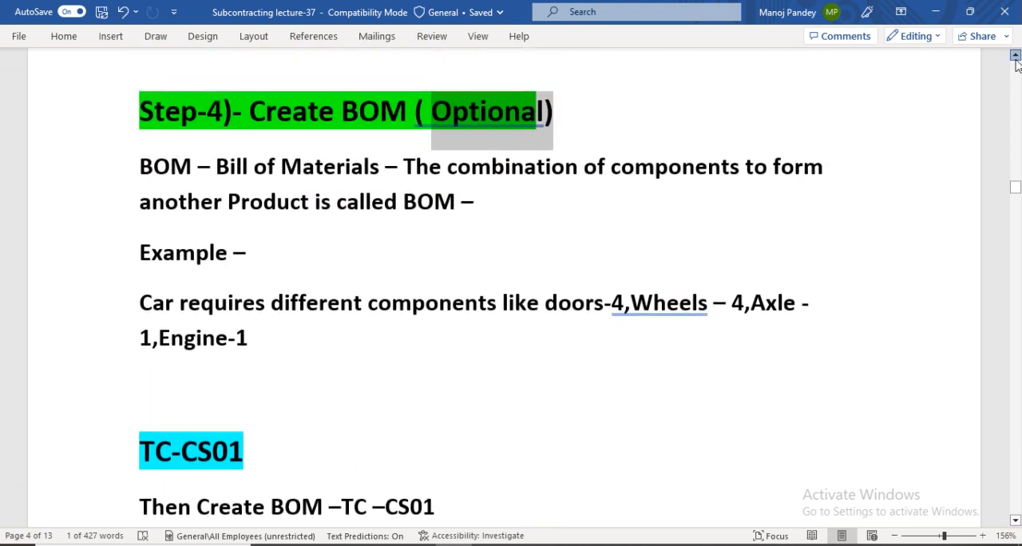
{"action": "left_click_drag", "start_coordinate": [1016, 177], "coordinate": [1016, 154]}
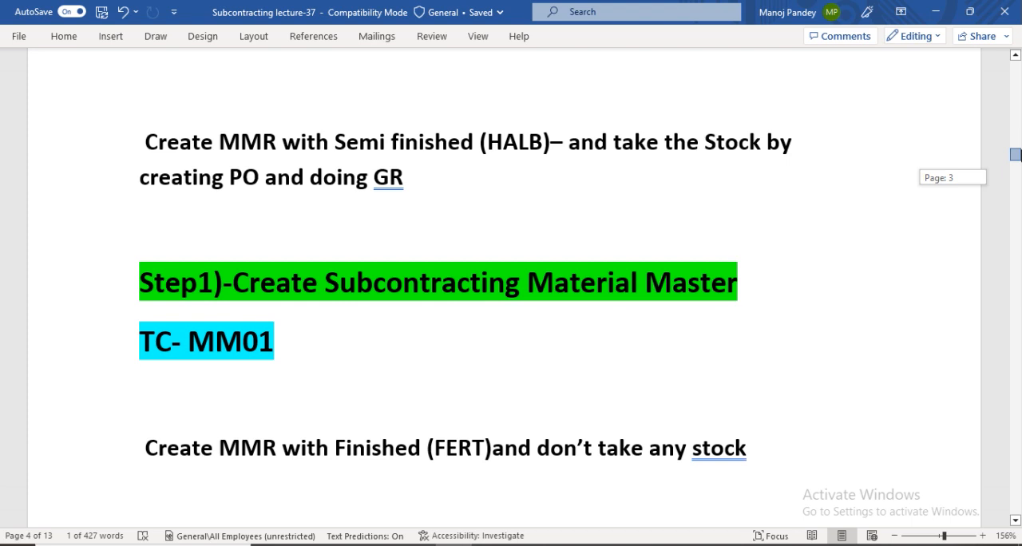
{"action": "left_click_drag", "start_coordinate": [1016, 154], "coordinate": [1016, 174]}
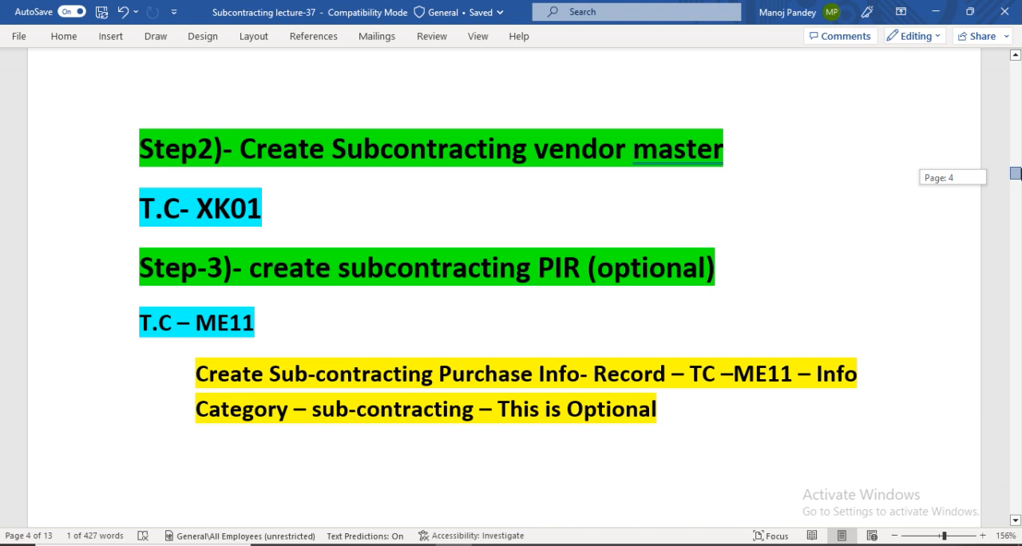
{"action": "left_click_drag", "start_coordinate": [1016, 174], "coordinate": [1016, 179]}
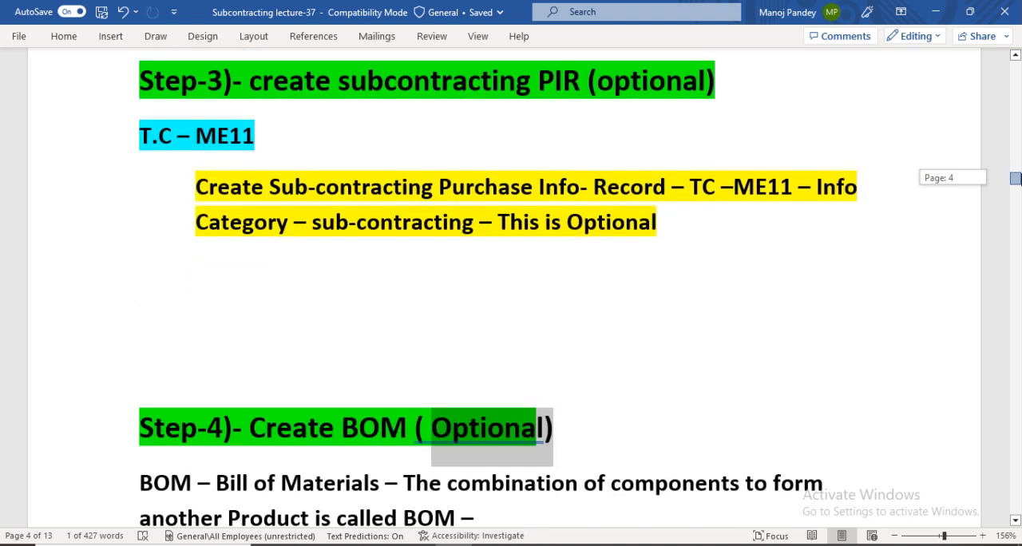
{"action": "left_click_drag", "start_coordinate": [1016, 177], "coordinate": [1016, 182]}
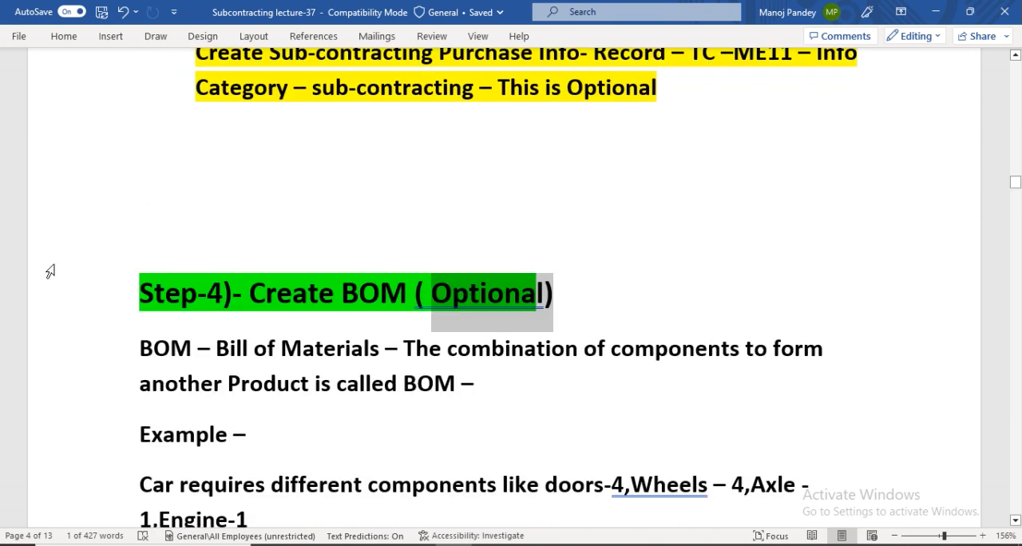
Highlight the word "BOM" under the Step-4 heading in green.
{"action": "left_click_drag", "start_coordinate": [137, 342], "coordinate": [197, 349]}
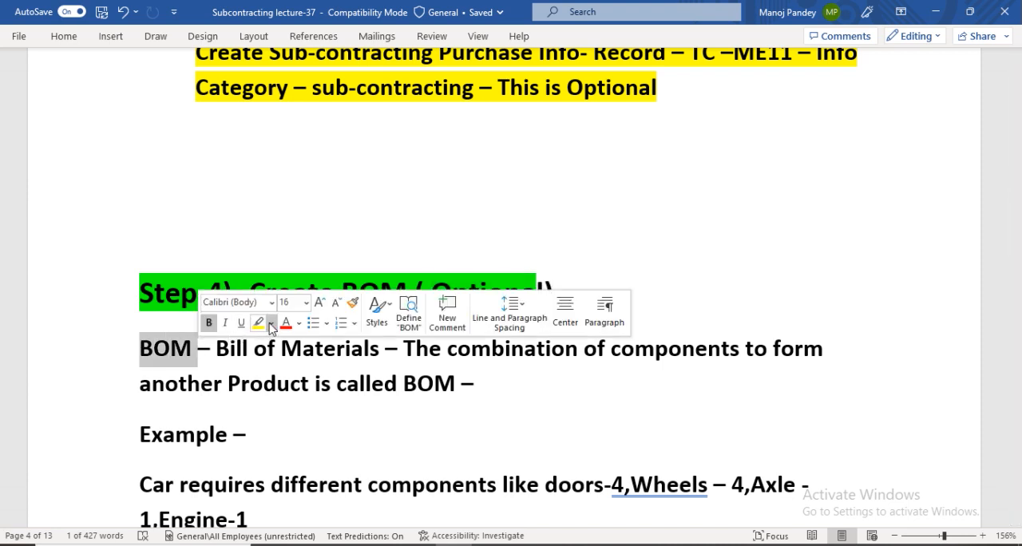
{"action": "left_click", "coordinate": [271, 324]}
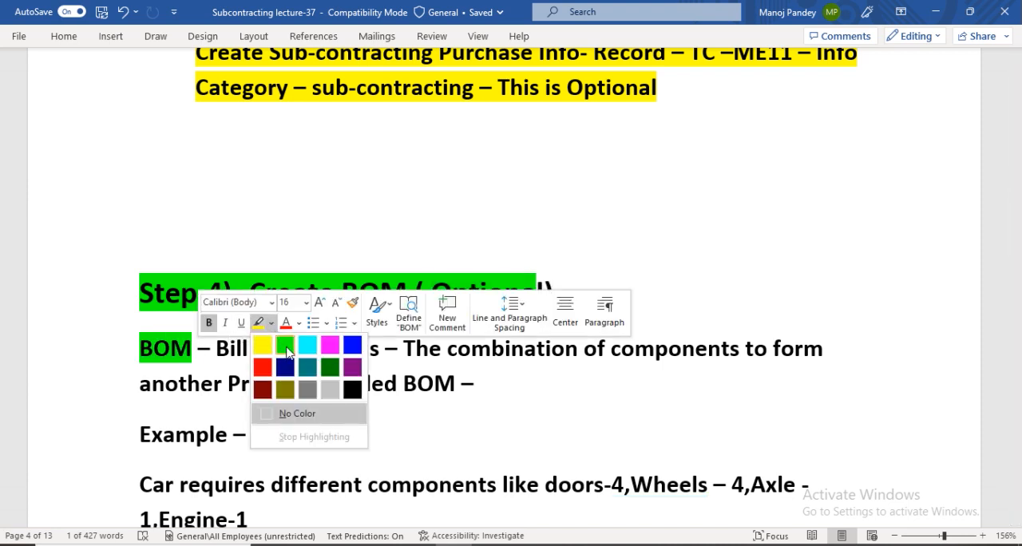
{"action": "left_click", "coordinate": [285, 346]}
Highlight the rest of the BOM definition sentence in yellow.
{"action": "left_click_drag", "start_coordinate": [216, 349], "coordinate": [484, 385]}
{"action": "left_click", "coordinate": [551, 362]}
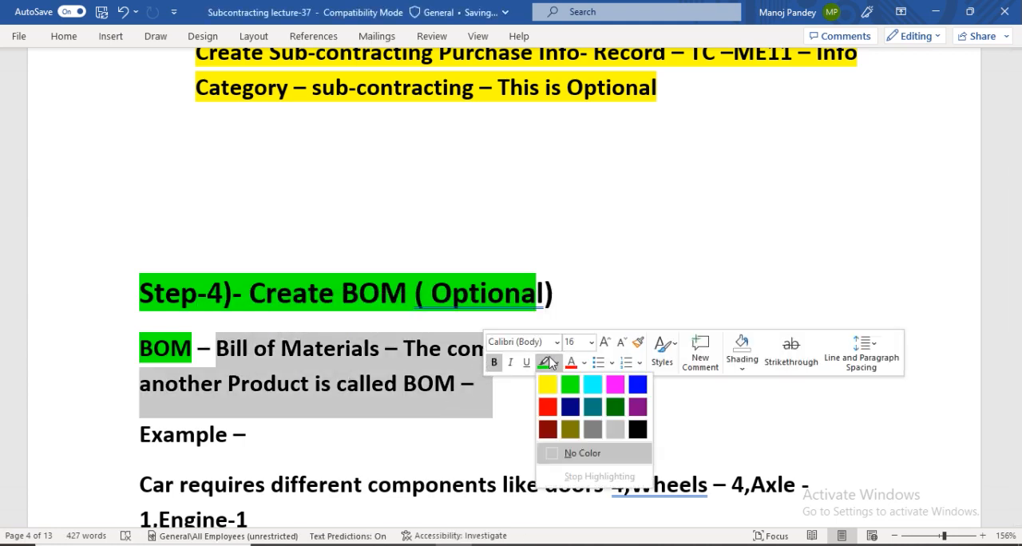
{"action": "left_click", "coordinate": [547, 384]}
{"action": "left_click", "coordinate": [516, 382]}
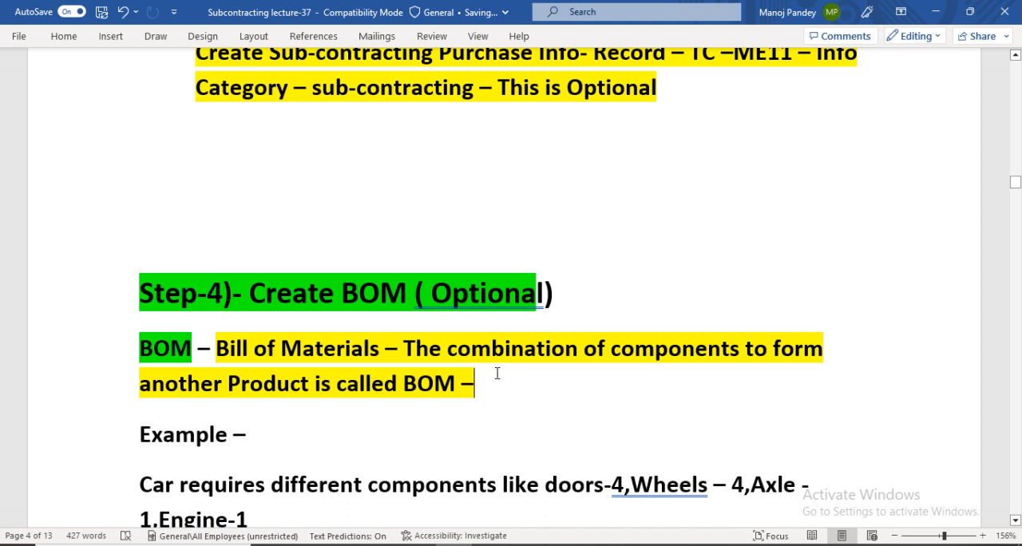
Return to SAP and start transaction CS01 to create a material BOM.
{"action": "left_click", "coordinate": [1016, 520]}
{"action": "left_click_drag", "start_coordinate": [1016, 520], "coordinate": [1015, 520]}
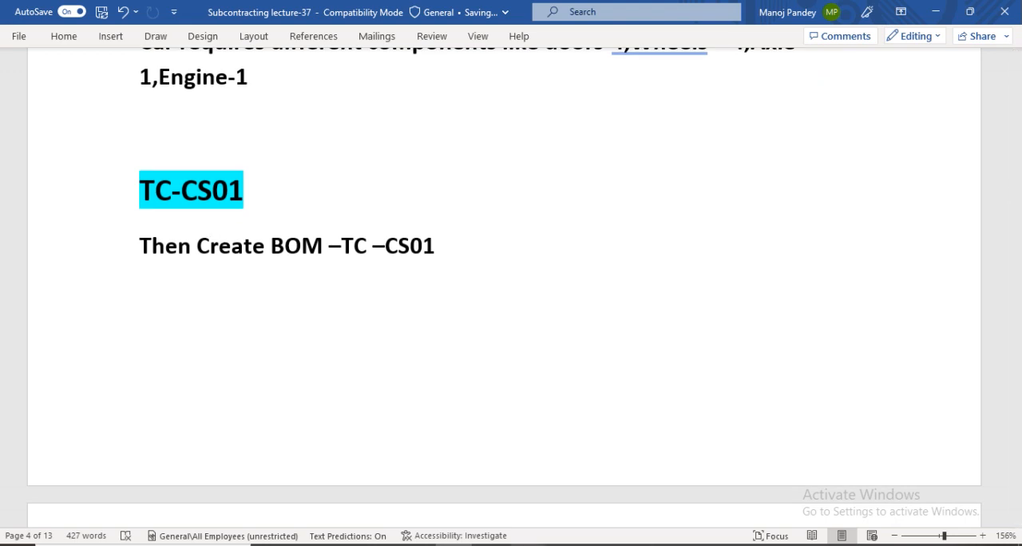
{"action": "mouse_move", "coordinate": [677, 544]}
{"action": "left_click", "coordinate": [751, 487]}
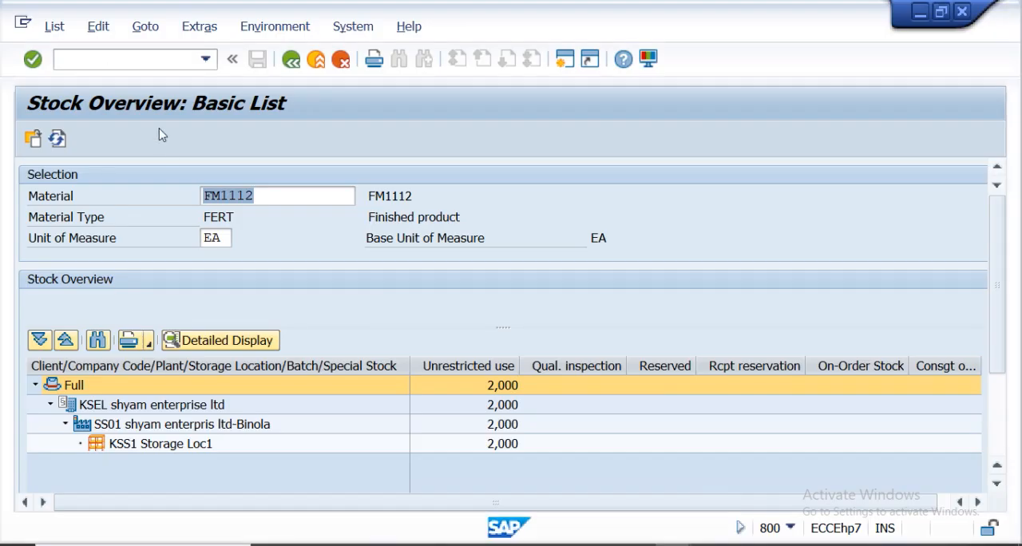
{"action": "left_click", "coordinate": [110, 62]}
{"action": "type", "text": "/NCS01"}
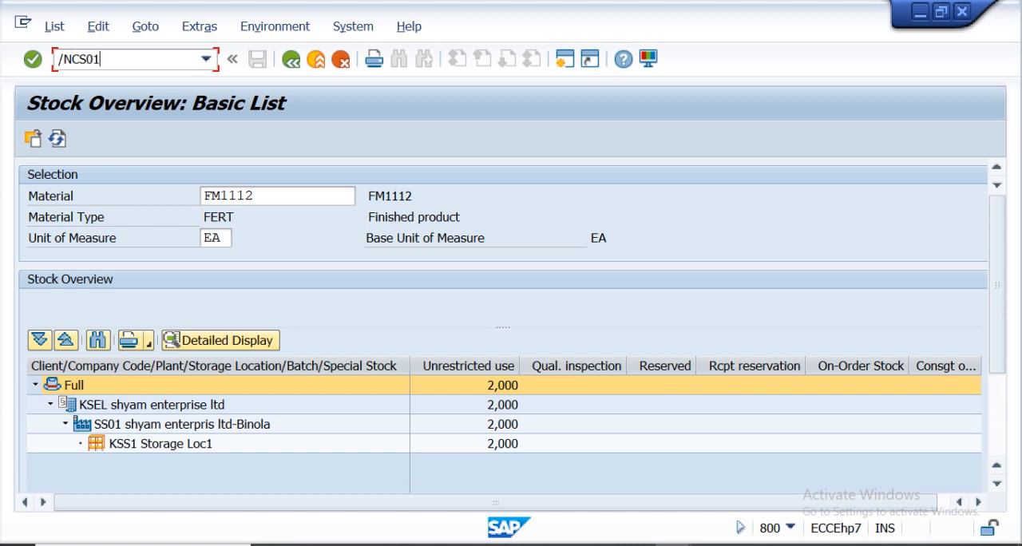
{"action": "key", "text": "Return"}
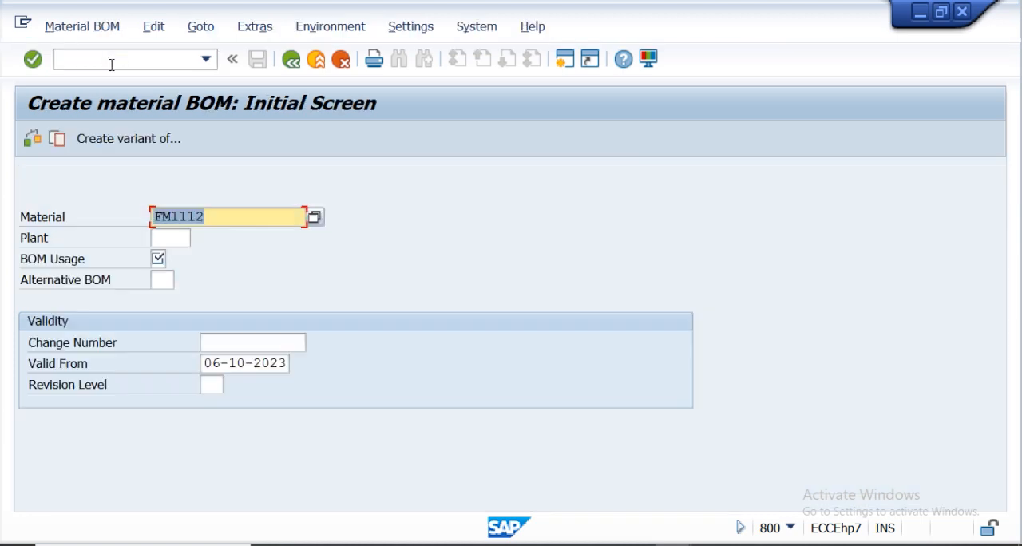
Enter plant SS01 and BOM usage 1 for material FM1112 and proceed to the BOM item overview.
{"action": "left_click", "coordinate": [216, 212]}
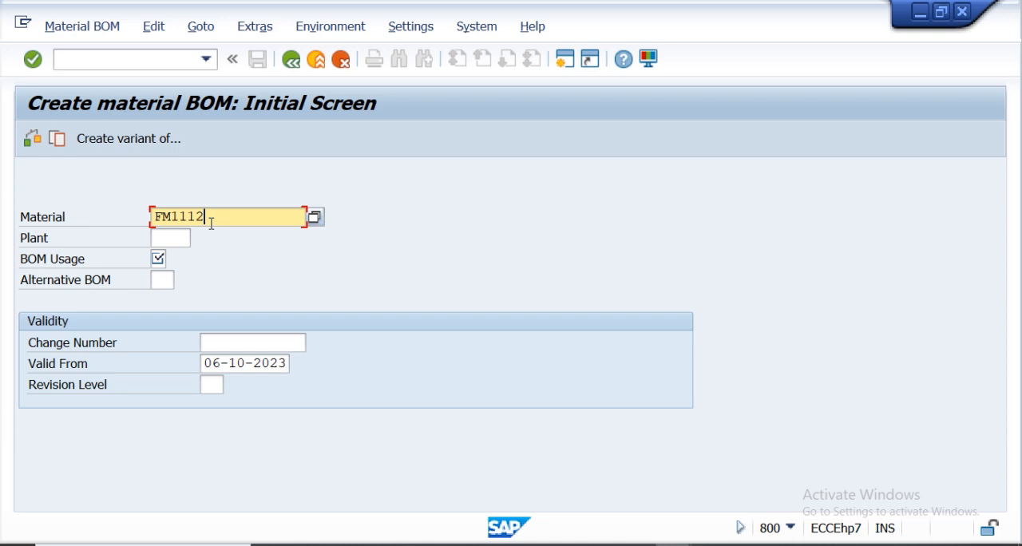
{"action": "left_click", "coordinate": [171, 239]}
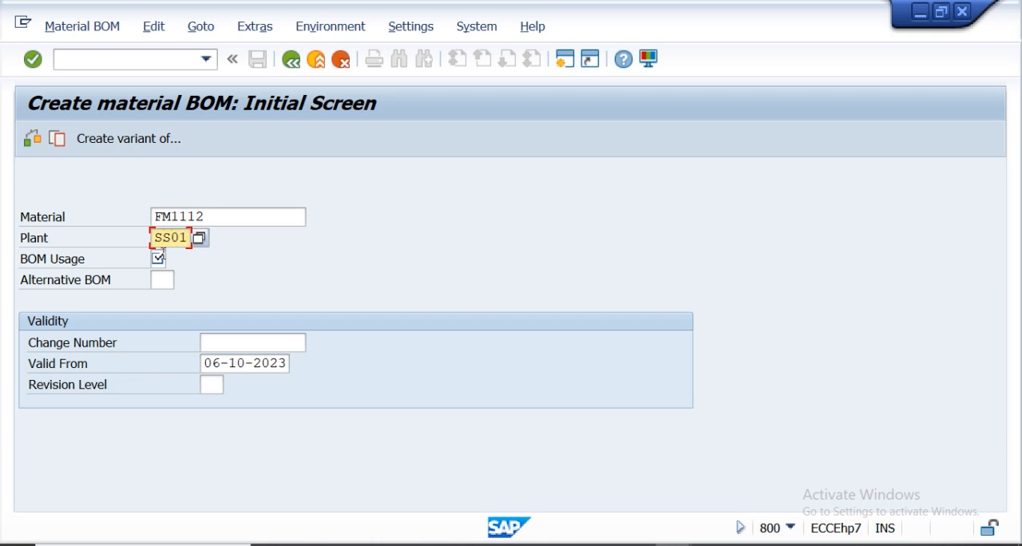
{"action": "left_click", "coordinate": [159, 258]}
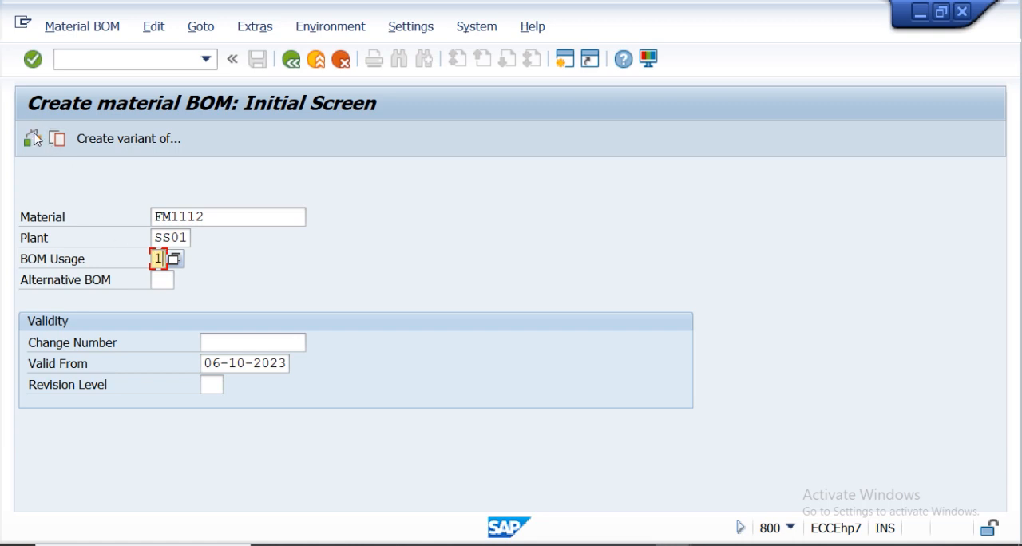
{"action": "left_click", "coordinate": [32, 64]}
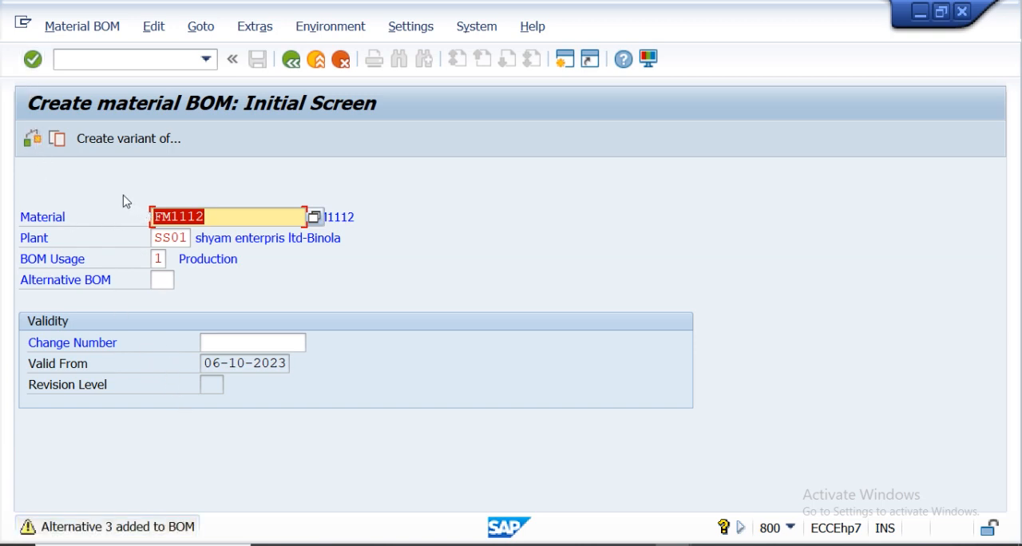
{"action": "left_click", "coordinate": [36, 141]}
{"action": "left_click", "coordinate": [161, 282]}
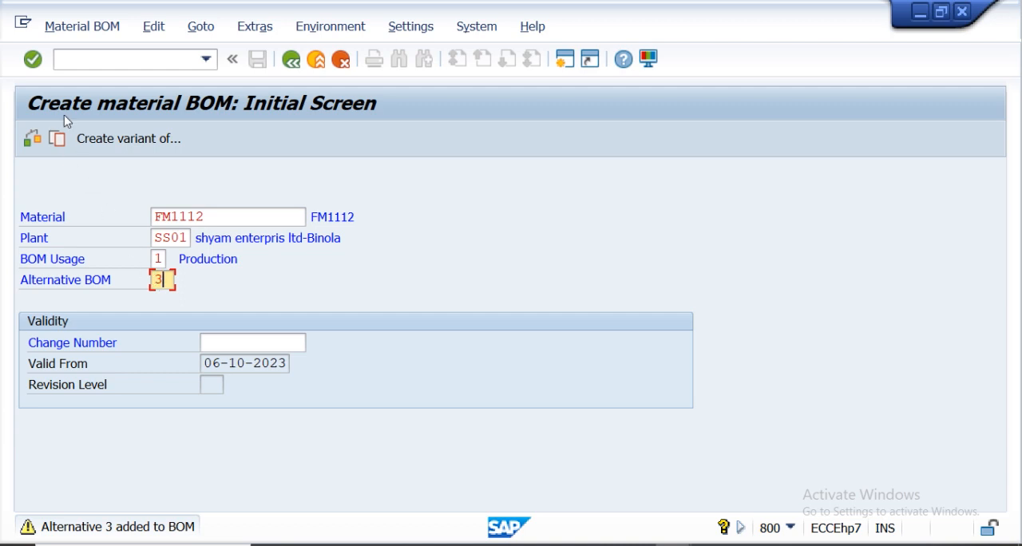
{"action": "left_click", "coordinate": [33, 59]}
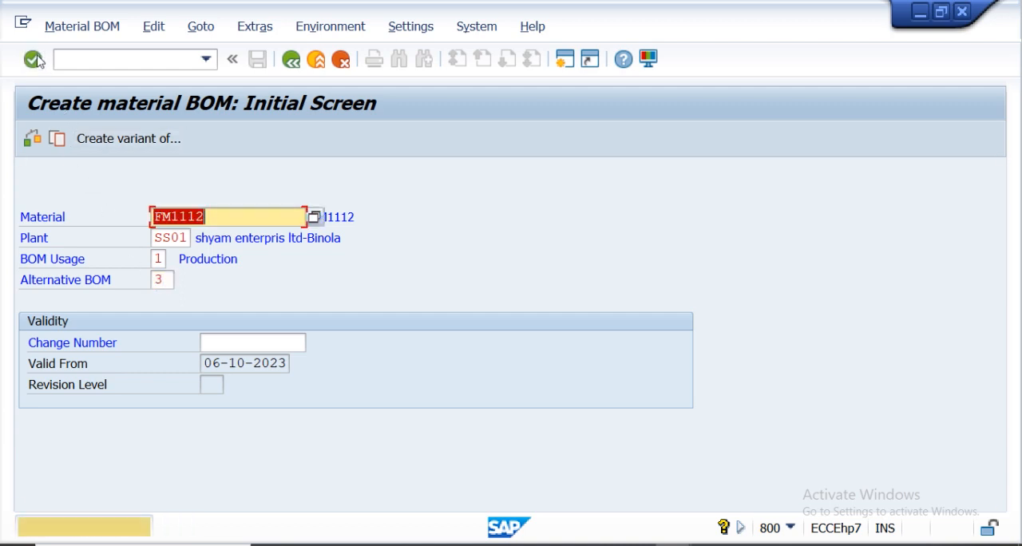
{"action": "left_click", "coordinate": [32, 60]}
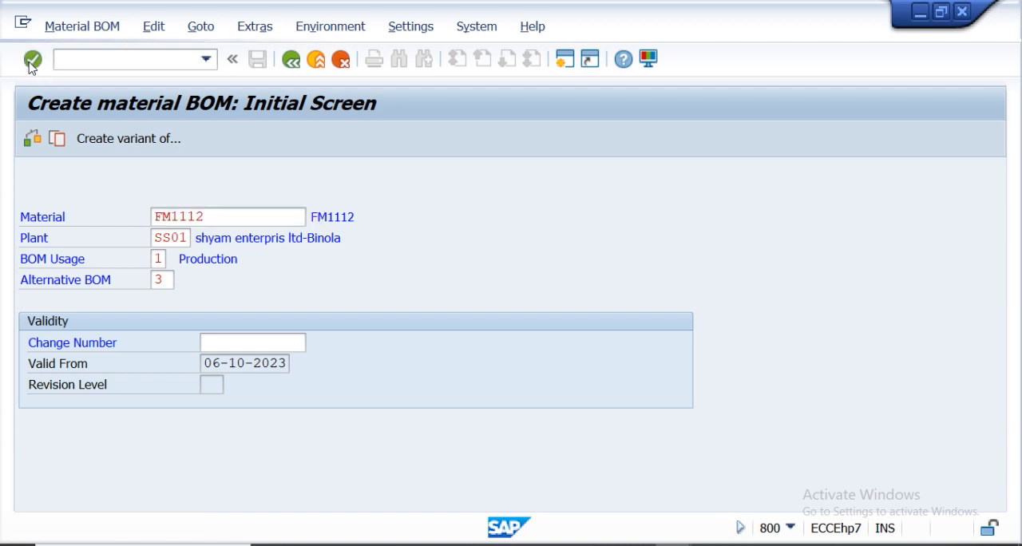
{"action": "left_click", "coordinate": [172, 278]}
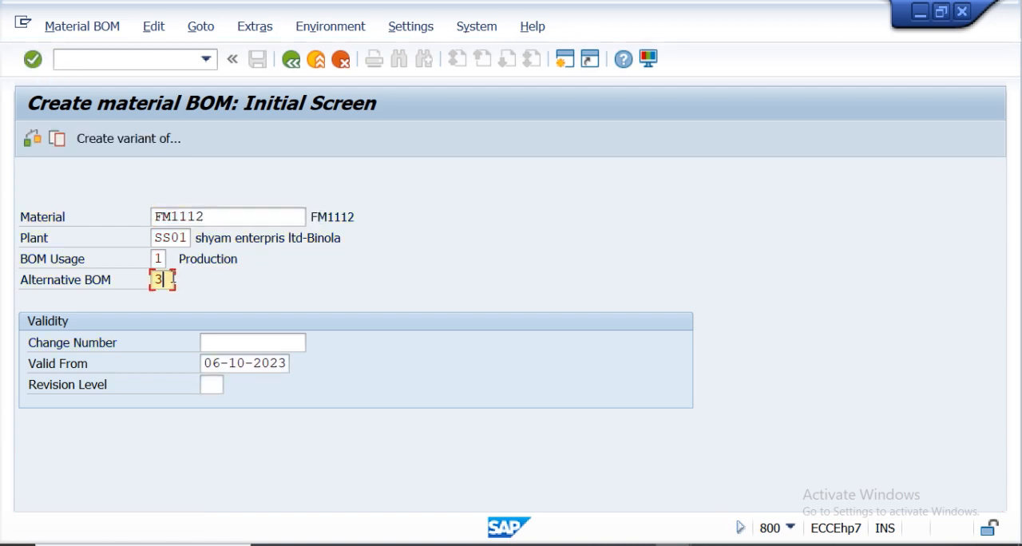
{"action": "left_click", "coordinate": [32, 138]}
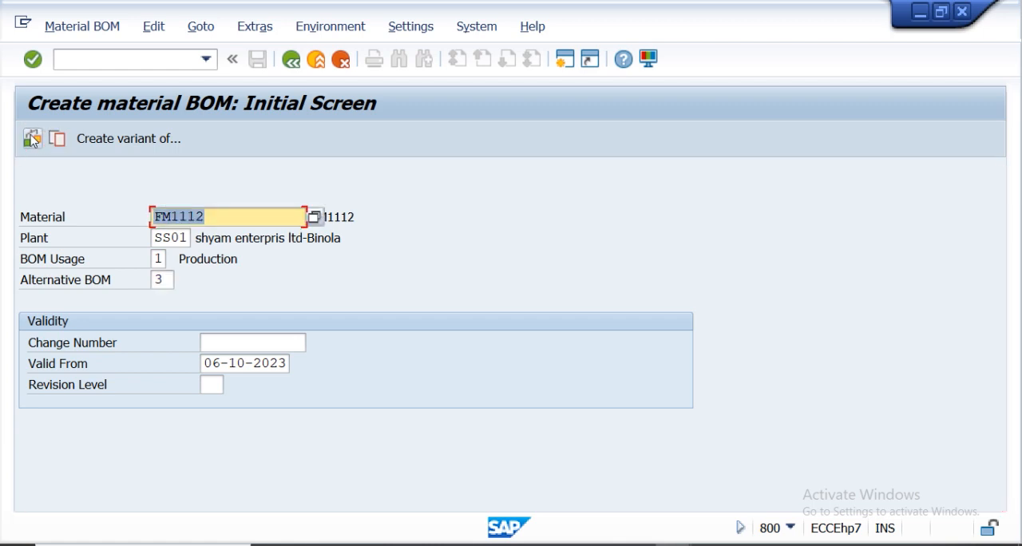
{"action": "left_click", "coordinate": [33, 59]}
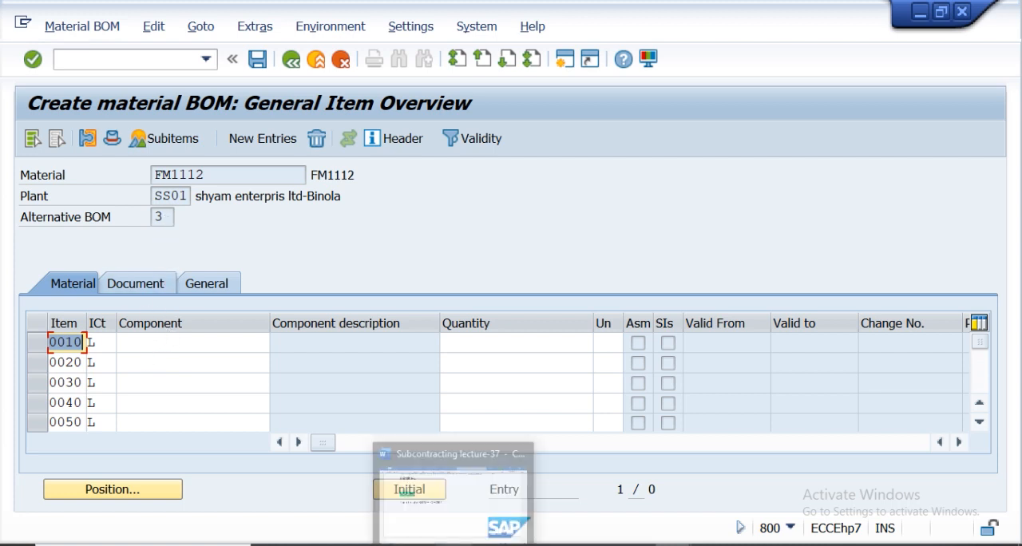
Switch to the lecture document and review the CS01 initial screen example before returning to SAP.
{"action": "left_click", "coordinate": [449, 469]}
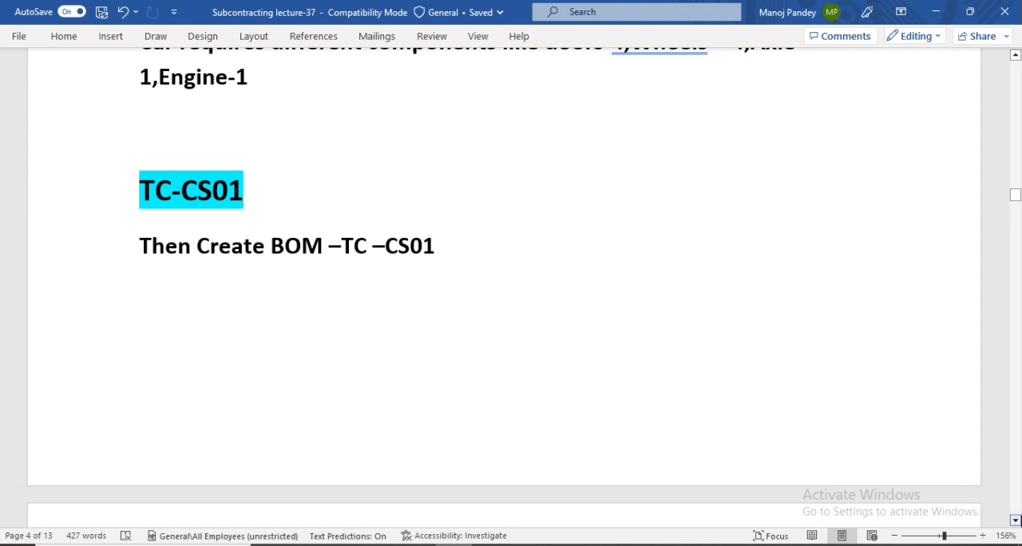
{"action": "scroll", "coordinate": [1015, 520], "scroll_direction": "down", "scroll_amount": 6}
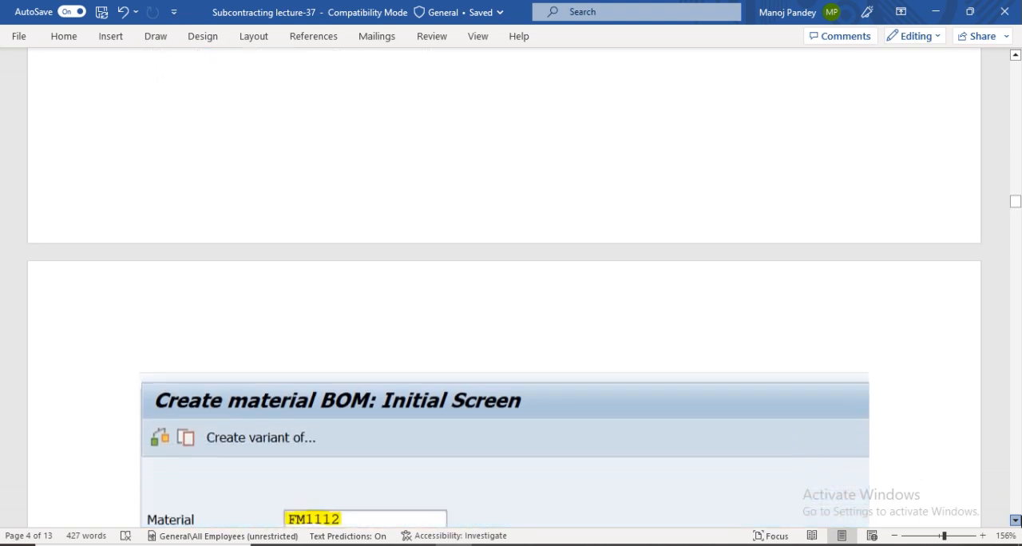
{"action": "scroll", "coordinate": [436, 357], "scroll_direction": "down", "scroll_amount": 9}
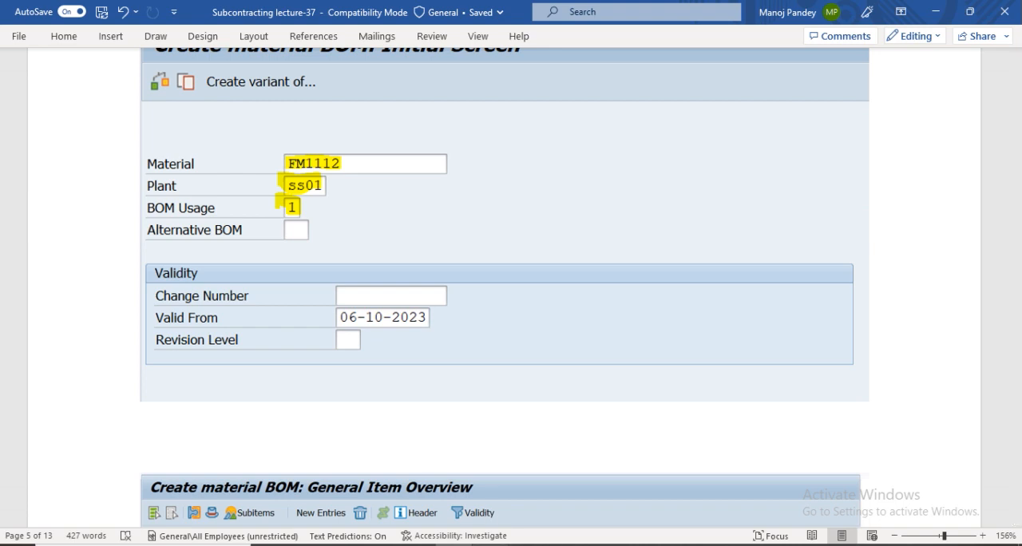
{"action": "mouse_move", "coordinate": [675, 545]}
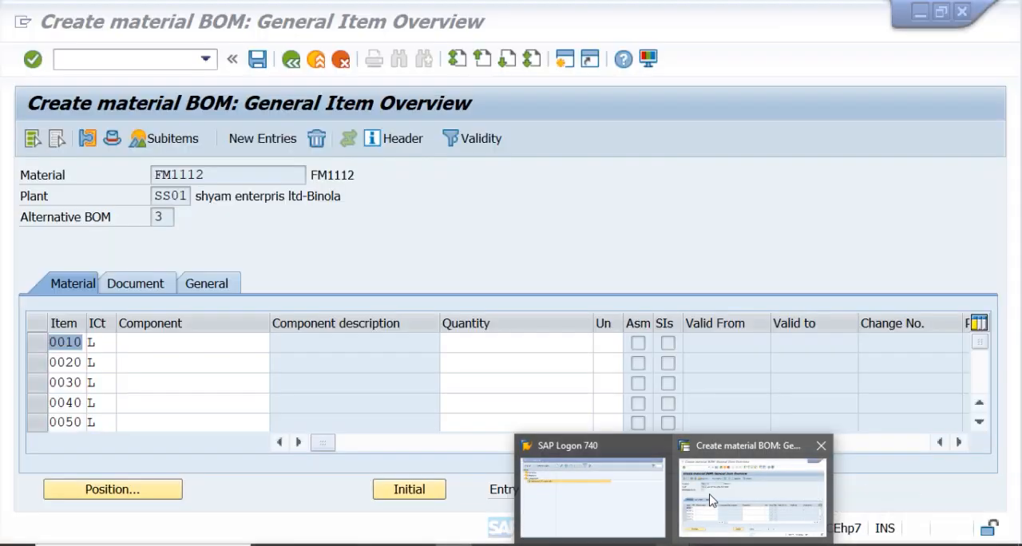
{"action": "mouse_move", "coordinate": [610, 449]}
{"action": "left_click", "coordinate": [728, 468]}
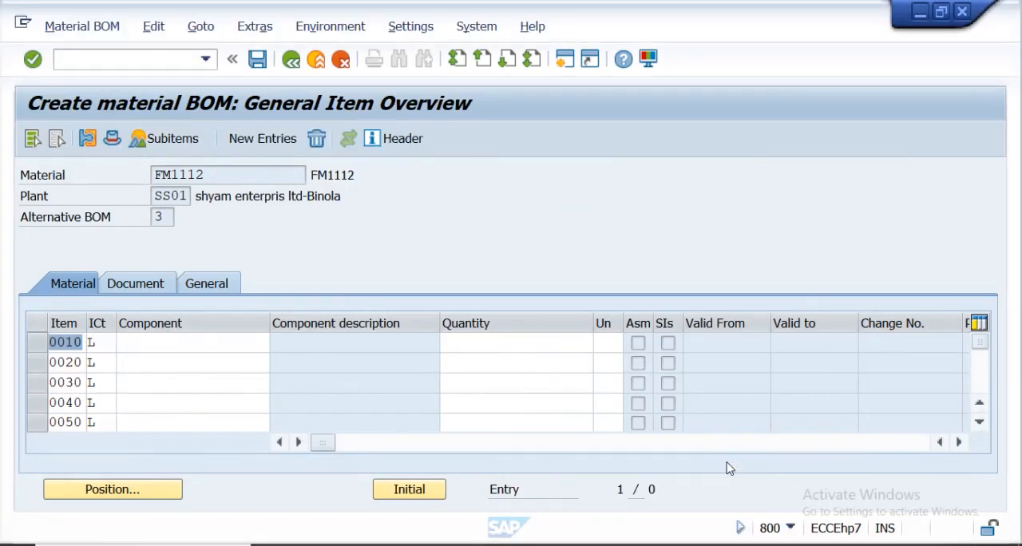
Add component RM11 with quantity 1 as the first BOM item.
{"action": "left_click", "coordinate": [157, 343]}
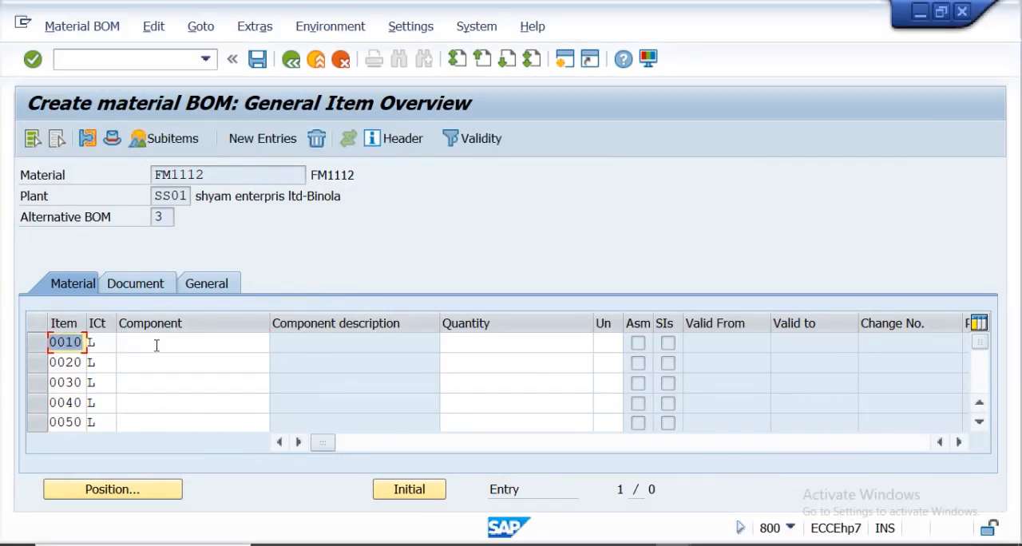
{"action": "left_click", "coordinate": [157, 345]}
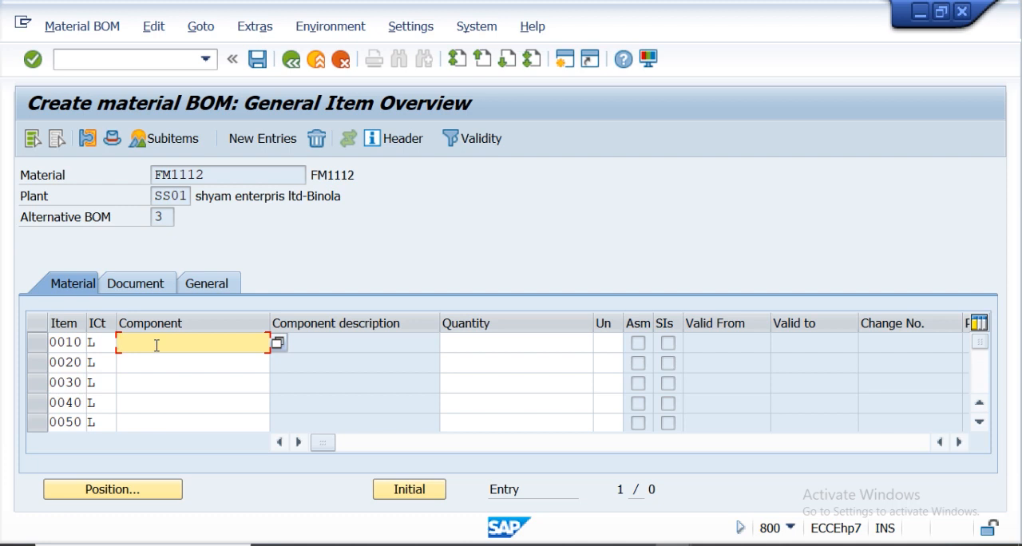
{"action": "type", "text": "RM11"}
{"action": "key", "text": "Return"}
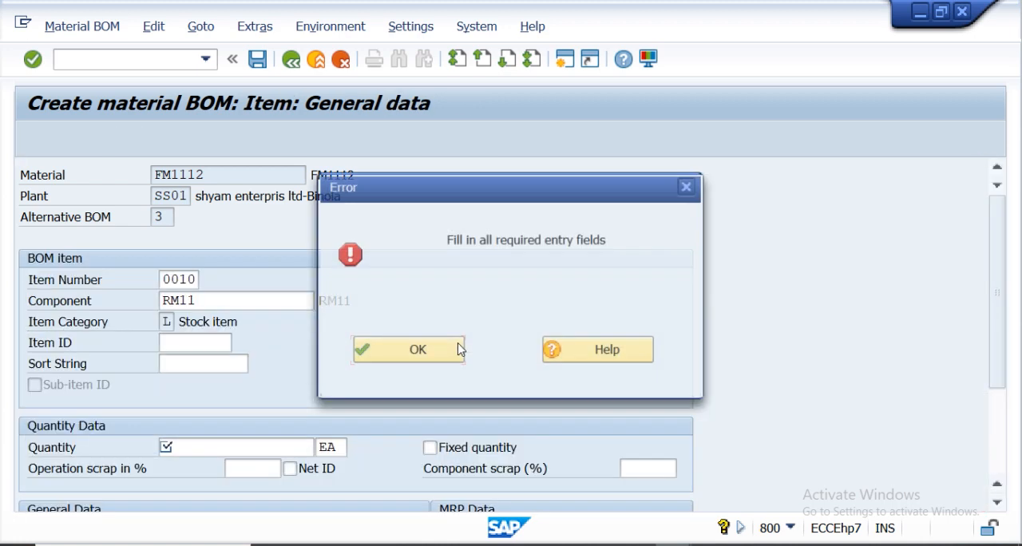
{"action": "left_click", "coordinate": [443, 351]}
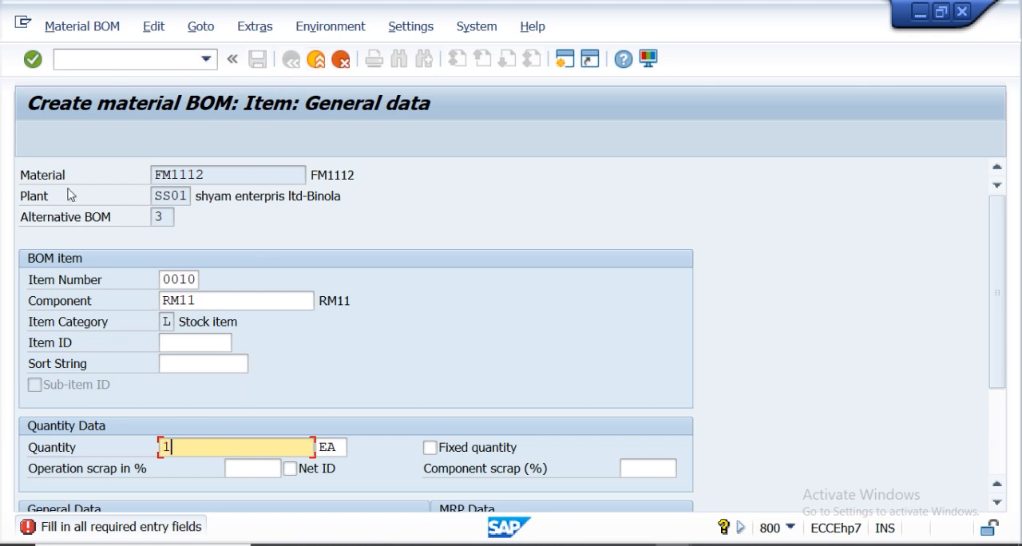
{"action": "left_click", "coordinate": [33, 58]}
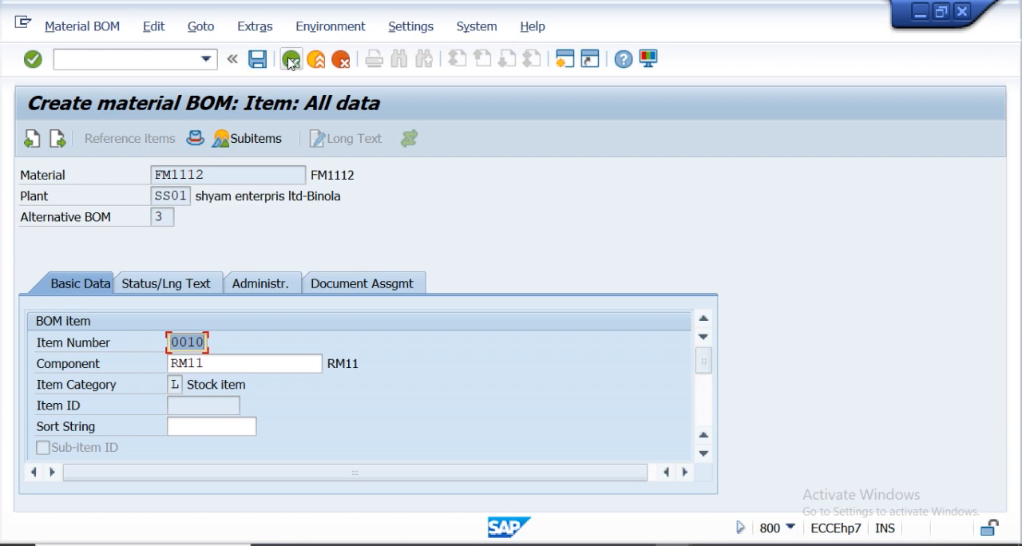
{"action": "left_click", "coordinate": [290, 60]}
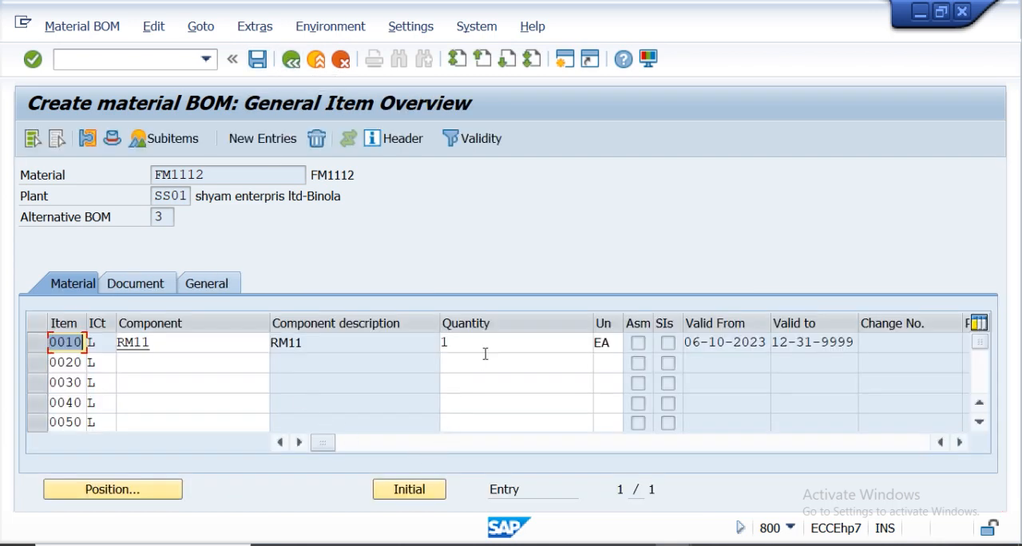
Add component RM12 with quantity 1 as the second BOM item.
{"action": "left_click", "coordinate": [484, 346]}
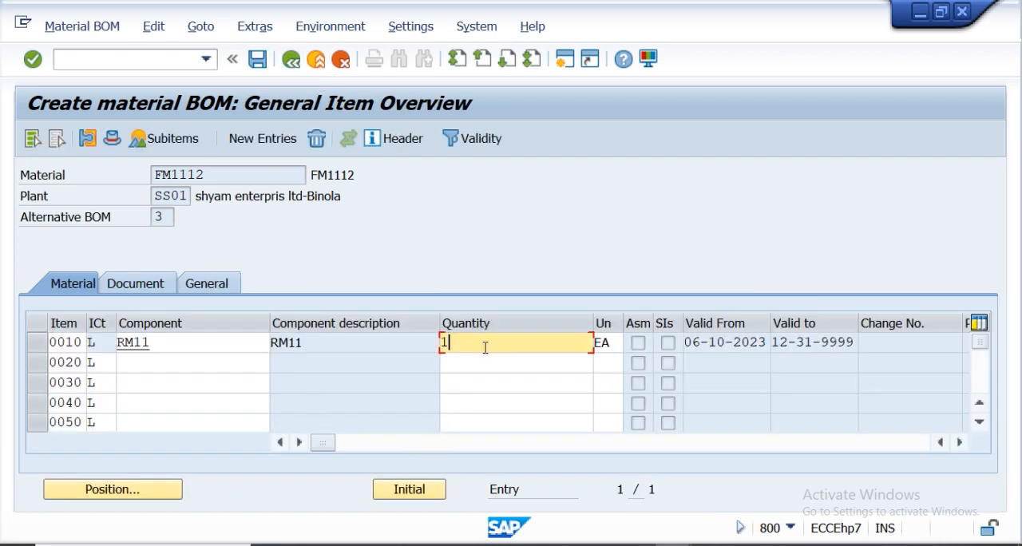
{"action": "left_click", "coordinate": [154, 366]}
{"action": "type", "text": "RM12"}
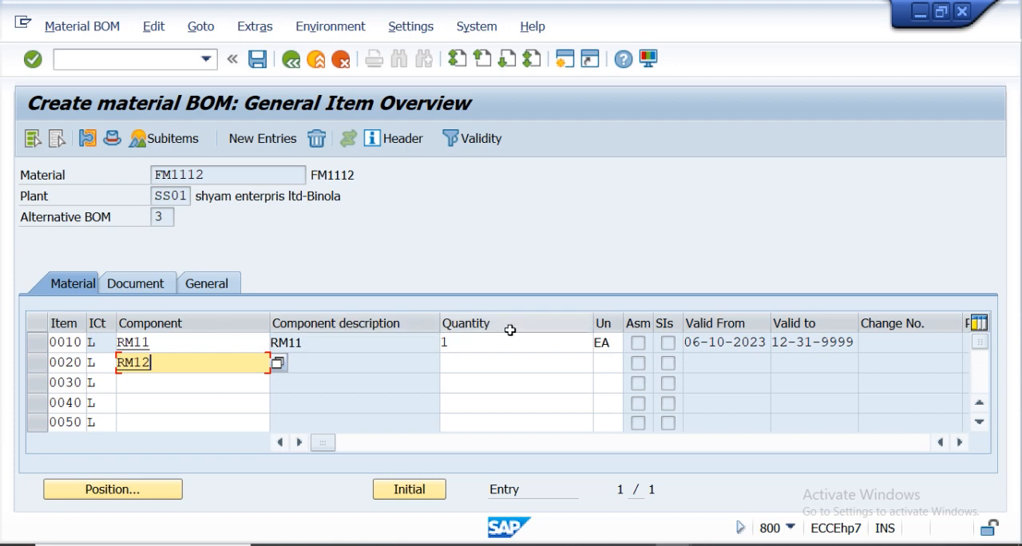
{"action": "left_click", "coordinate": [470, 368]}
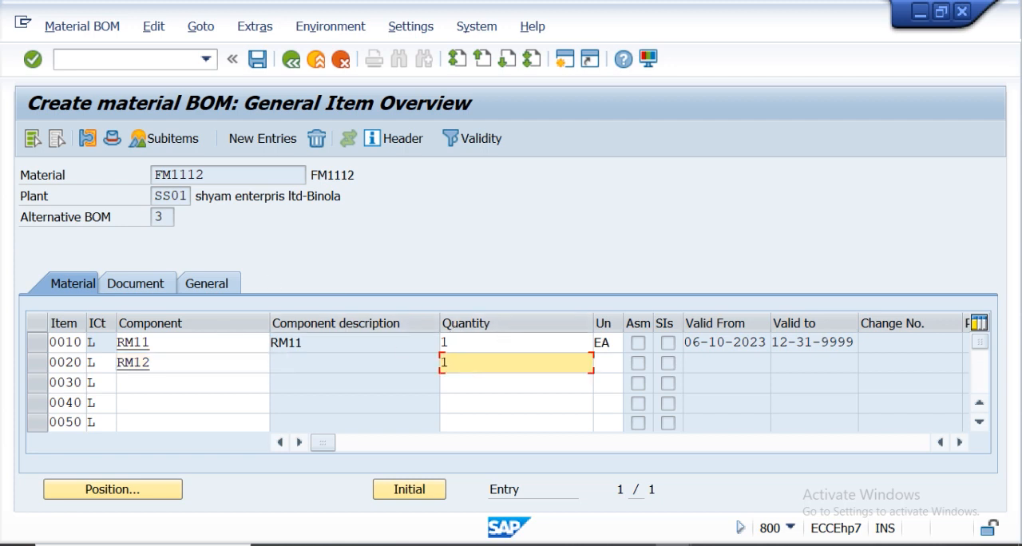
{"action": "left_click", "coordinate": [32, 60]}
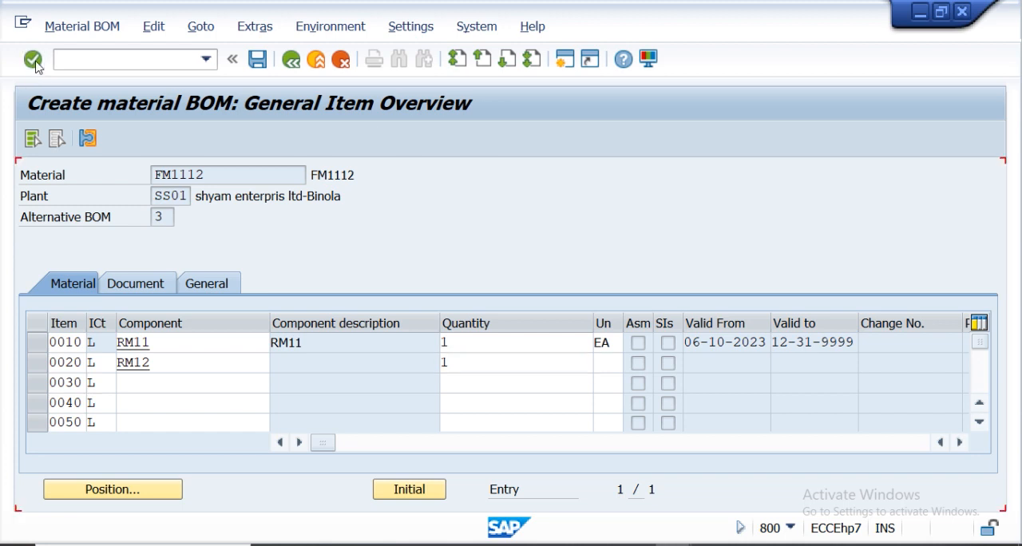
Save the BOM for FM1112 and switch back to the lecture document.
{"action": "left_click", "coordinate": [257, 60]}
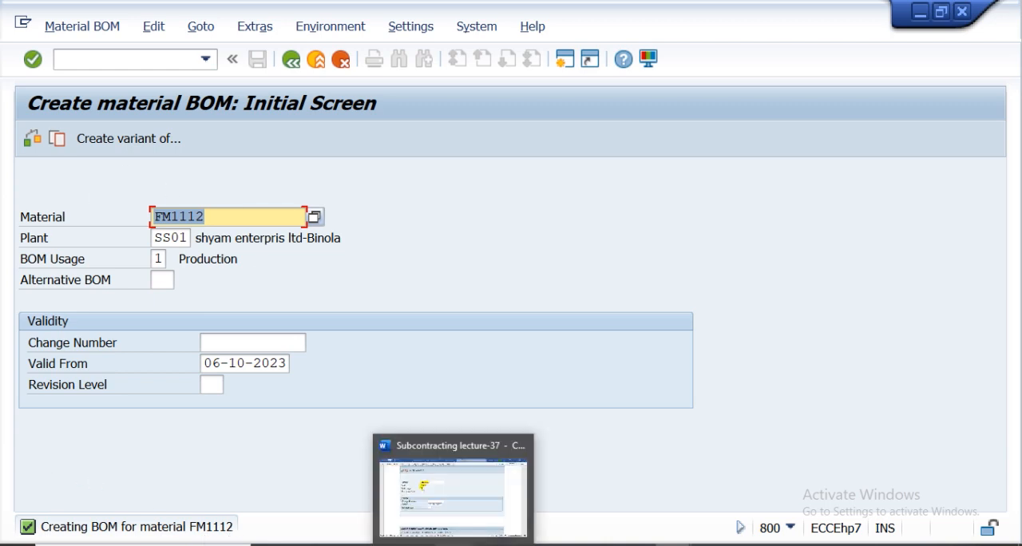
{"action": "left_click", "coordinate": [455, 545]}
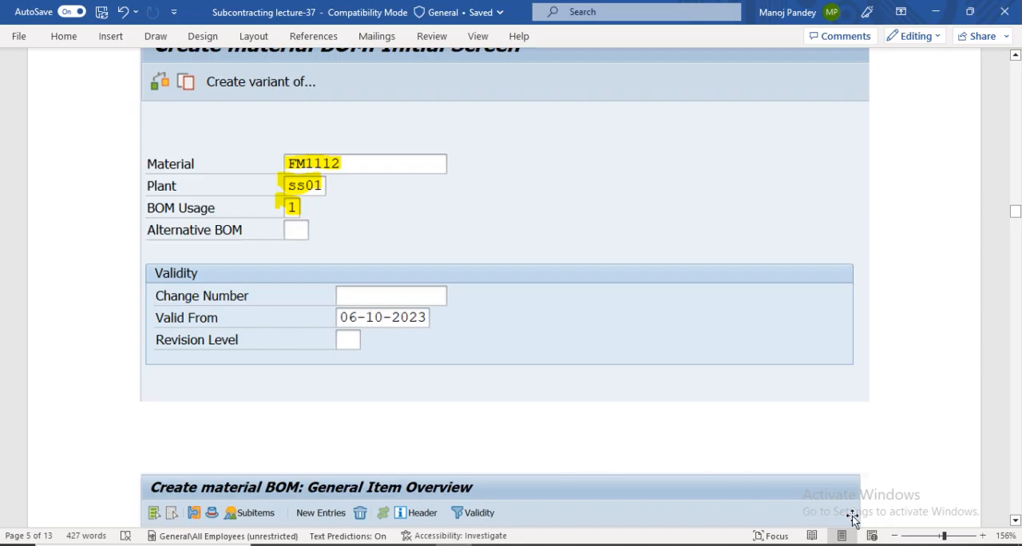
Scroll through the lecture document's BOM item overview and Create Purchase Order examples, then return to SAP.
{"action": "left_click", "coordinate": [1015, 521]}
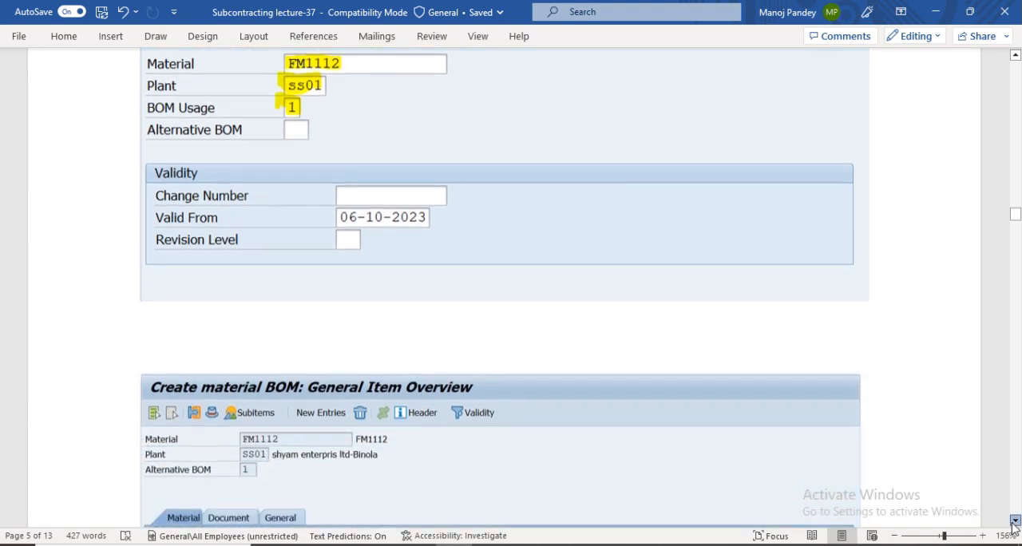
{"action": "left_click", "coordinate": [1015, 520]}
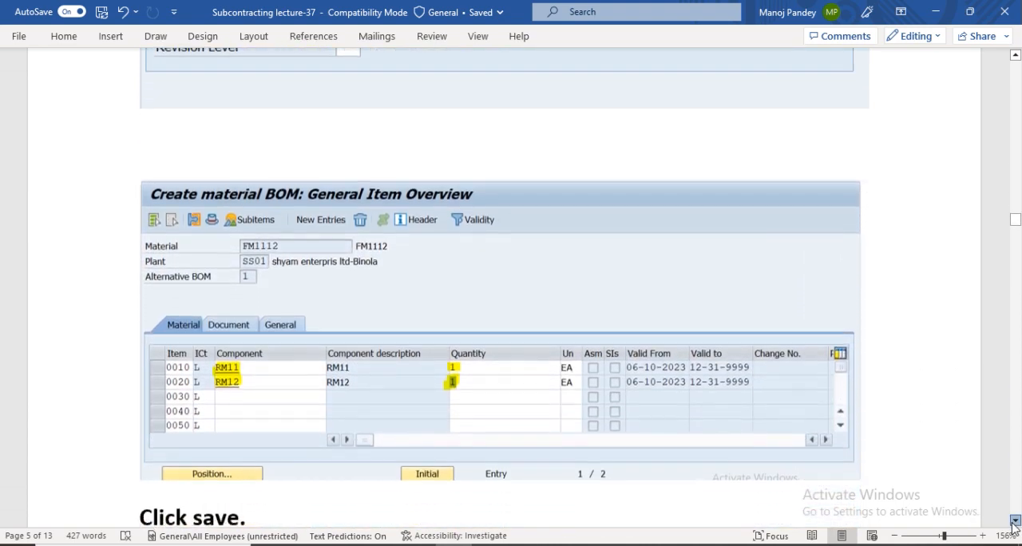
{"action": "left_click", "coordinate": [1015, 521]}
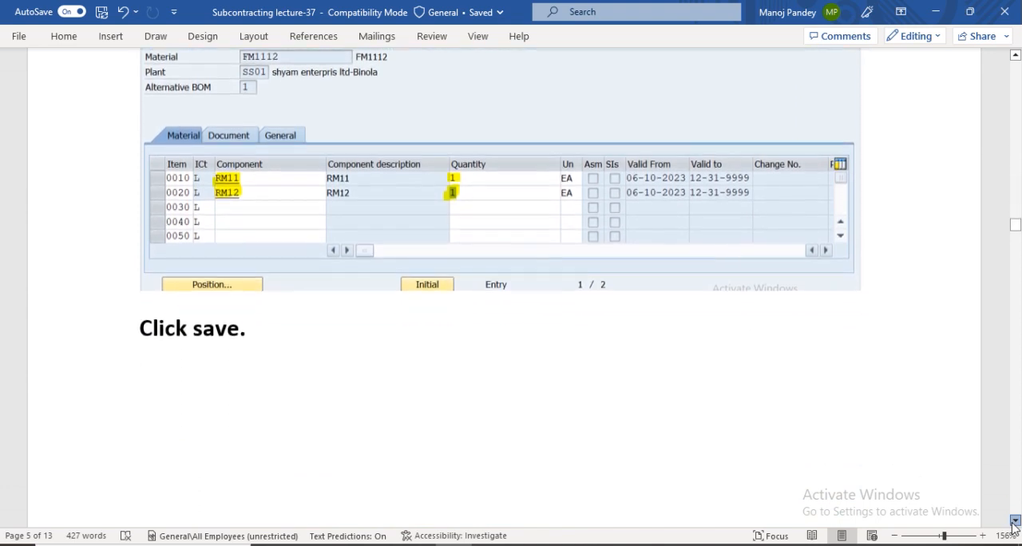
{"action": "left_click", "coordinate": [1015, 521]}
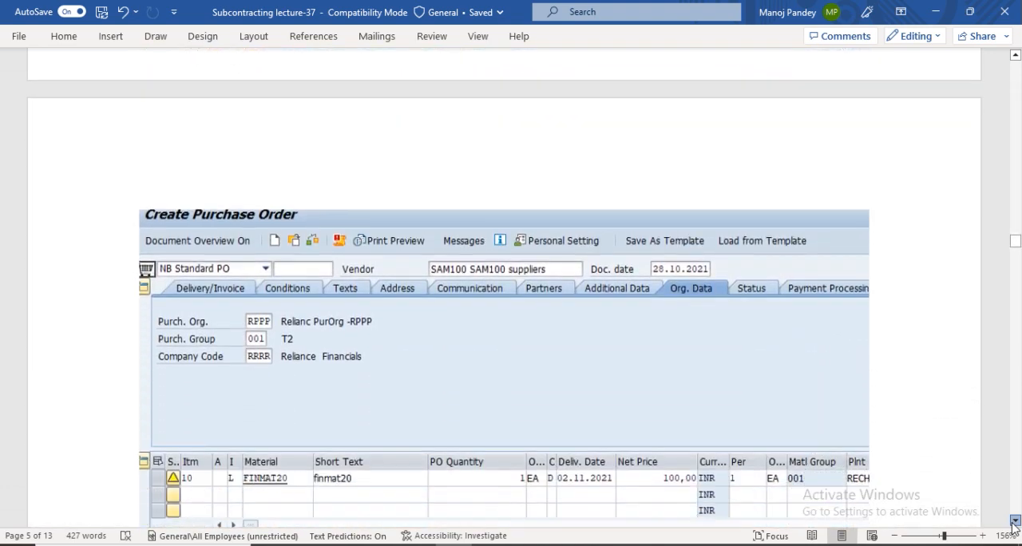
{"action": "left_click", "coordinate": [1015, 521]}
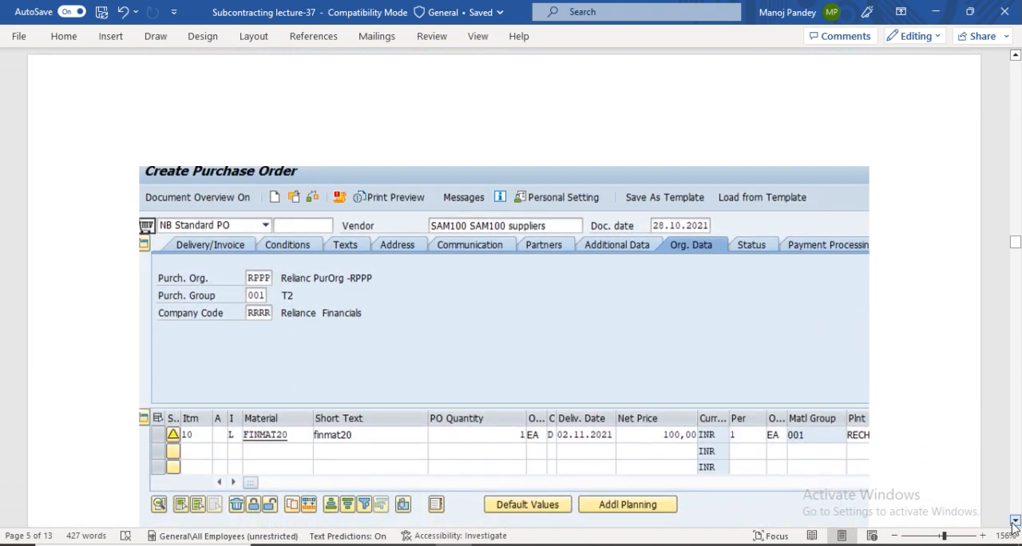
{"action": "left_click", "coordinate": [1015, 520]}
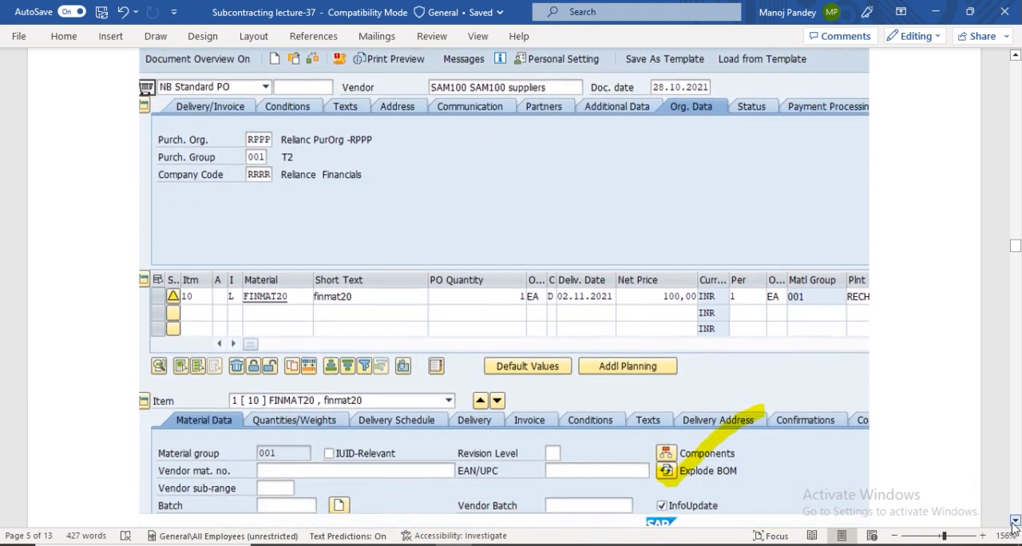
{"action": "mouse_move", "coordinate": [674, 544]}
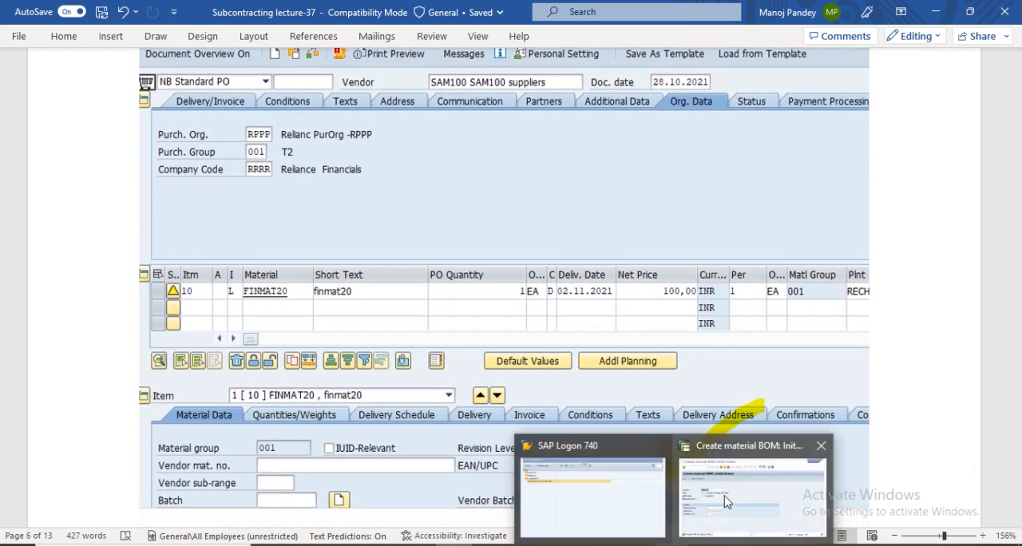
{"action": "left_click", "coordinate": [728, 501]}
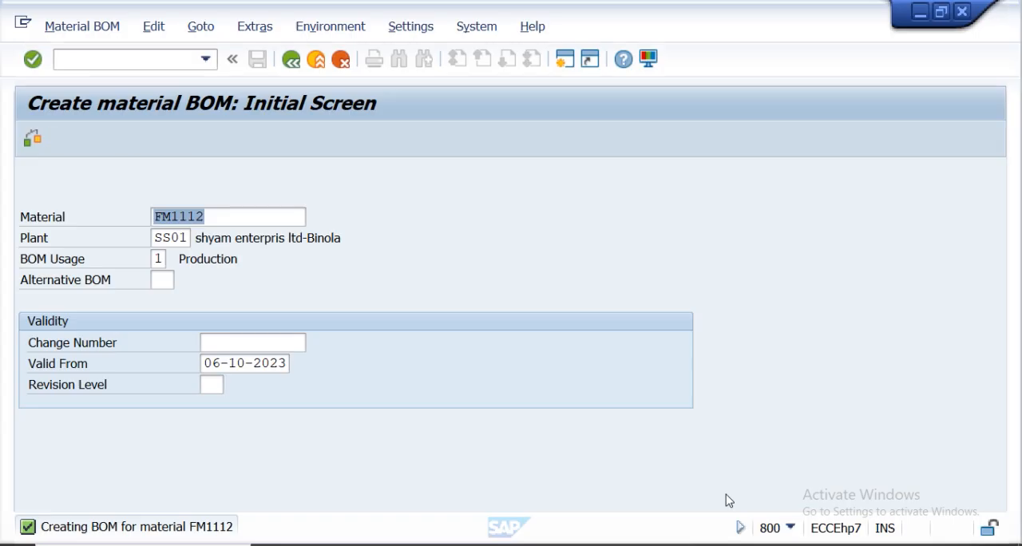
Open the Create Purchase Order transaction ME21N.
{"action": "key", "text": "Return"}
{"action": "left_click", "coordinate": [152, 63]}
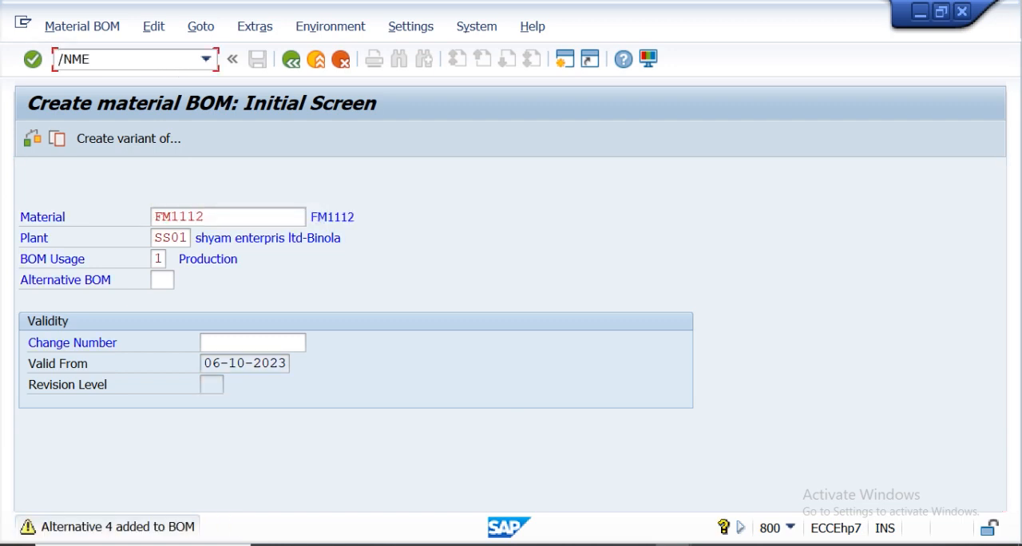
{"action": "key", "text": "Return"}
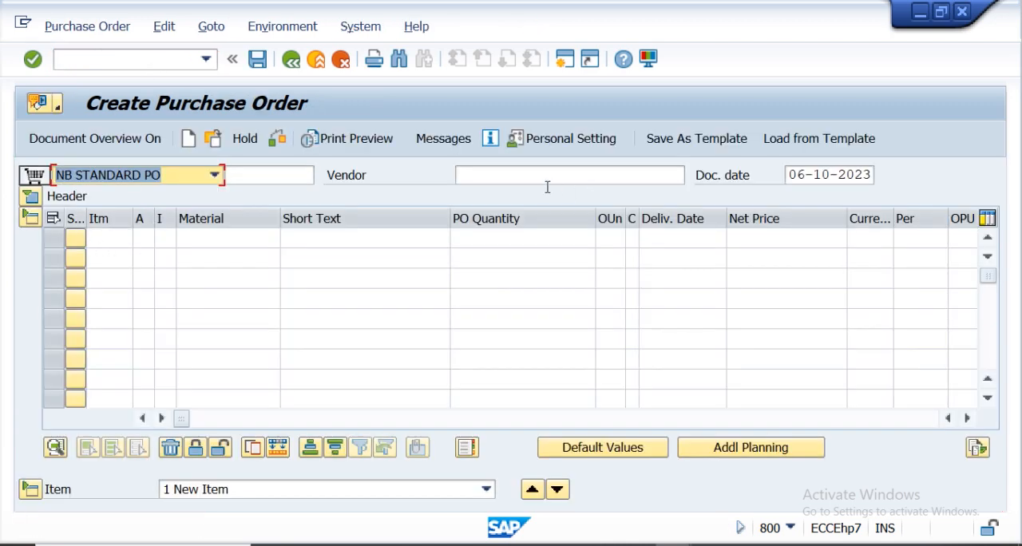
Enter vendor CONVEN02 and expand the purchase order header's organizational data.
{"action": "left_click", "coordinate": [542, 178]}
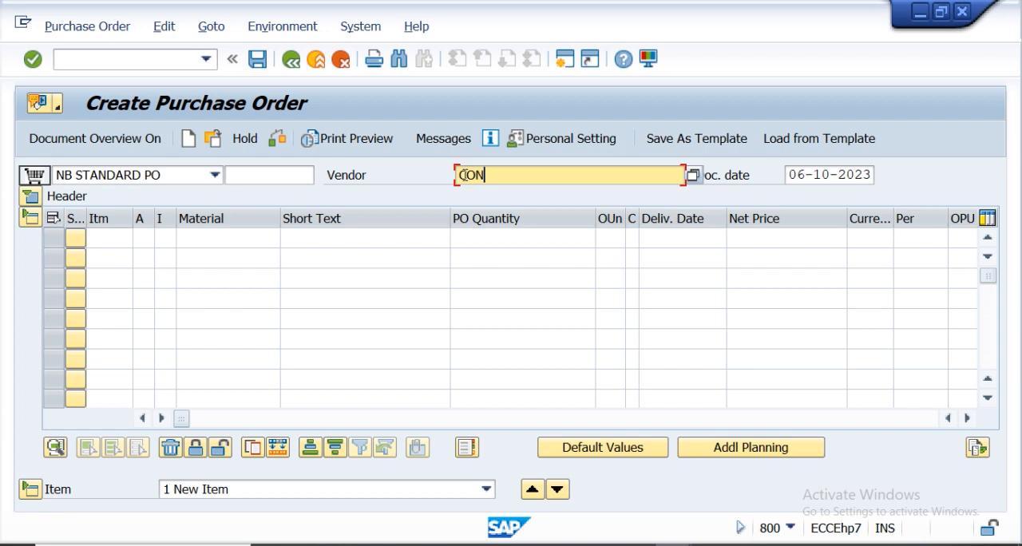
{"action": "type", "text": "02"}
{"action": "left_click", "coordinate": [29, 198]}
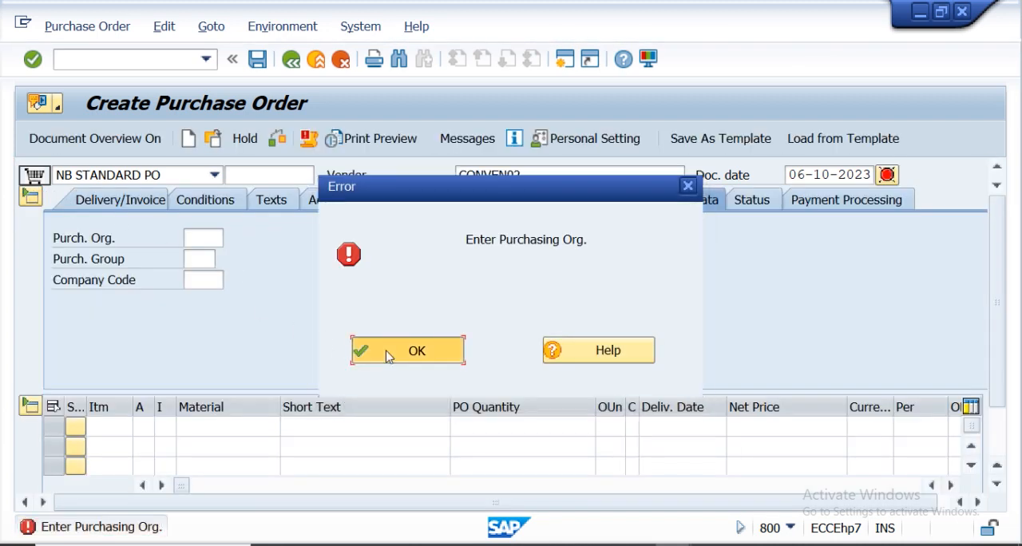
{"action": "left_click", "coordinate": [387, 354]}
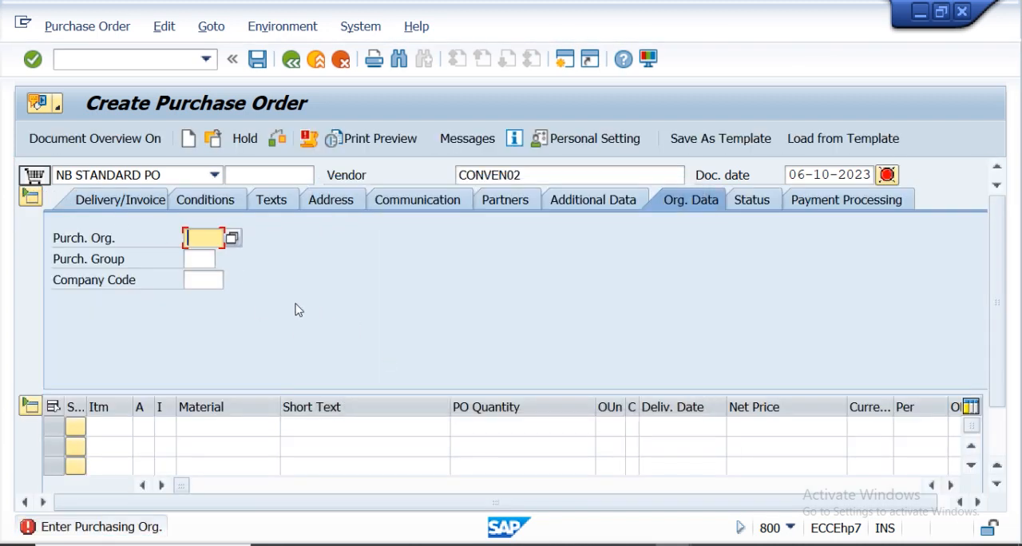
{"action": "left_click", "coordinate": [202, 243]}
{"action": "left_click", "coordinate": [66, 143]}
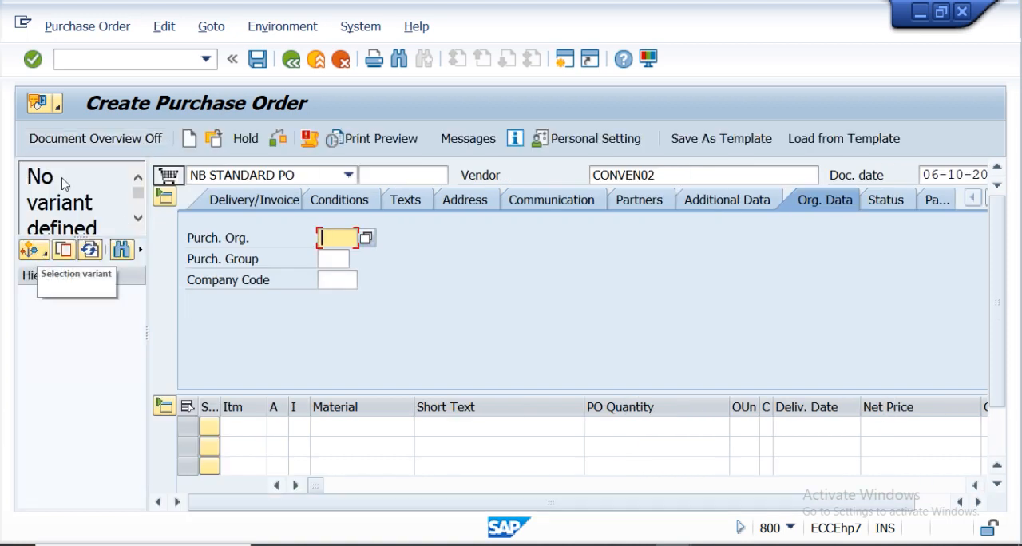
Restart transaction ME21N and enter vendor CONSVEN02 for the new purchase order.
{"action": "left_click", "coordinate": [103, 64]}
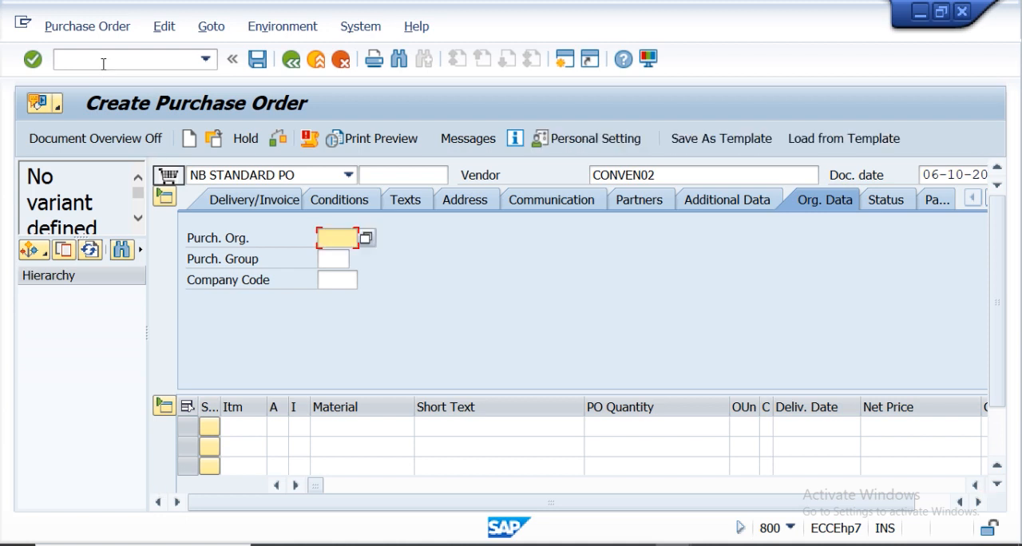
{"action": "type", "text": "/NME"}
{"action": "left_click", "coordinate": [103, 64]}
{"action": "type", "text": "/NME"}
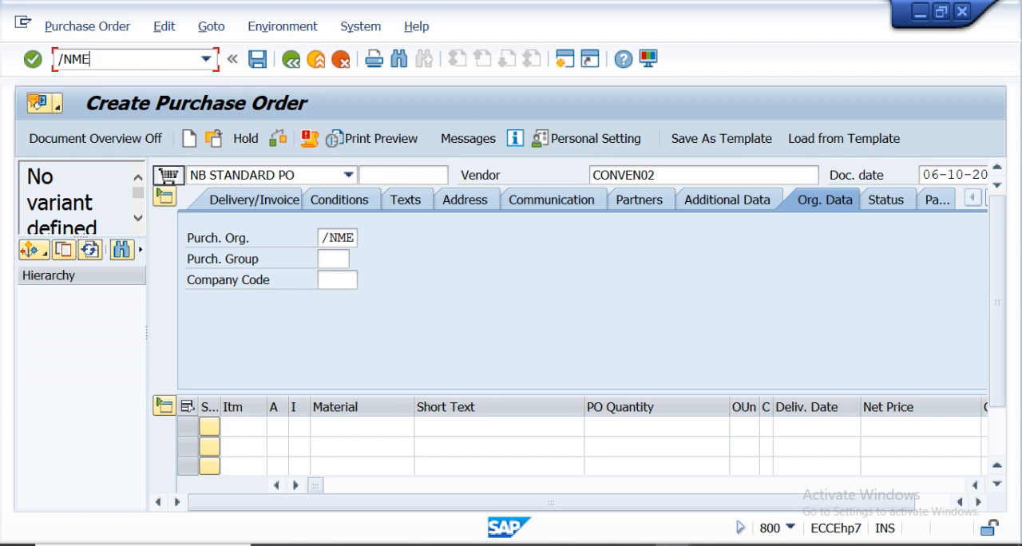
{"action": "type", "text": "21N"}
{"action": "key", "text": "Return"}
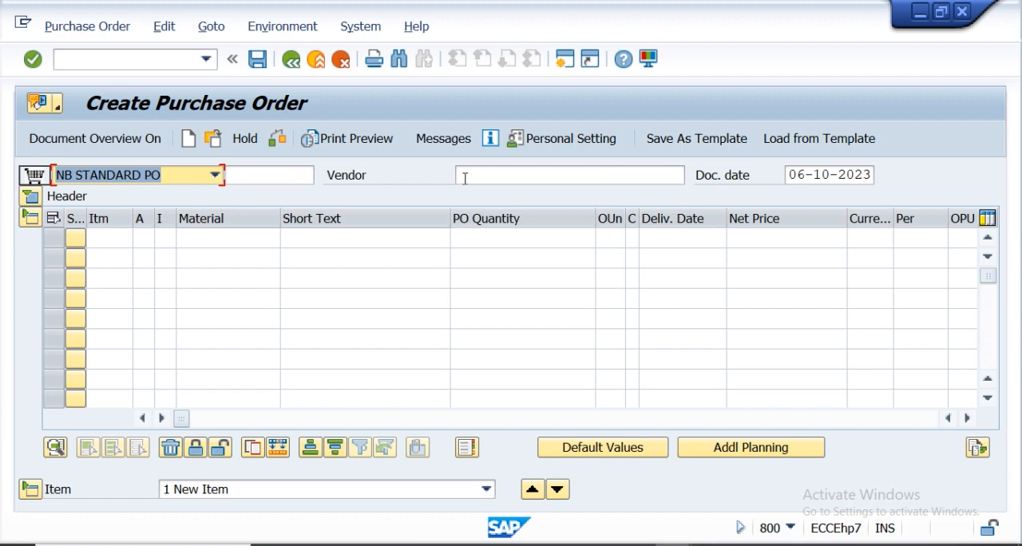
{"action": "left_click", "coordinate": [467, 176]}
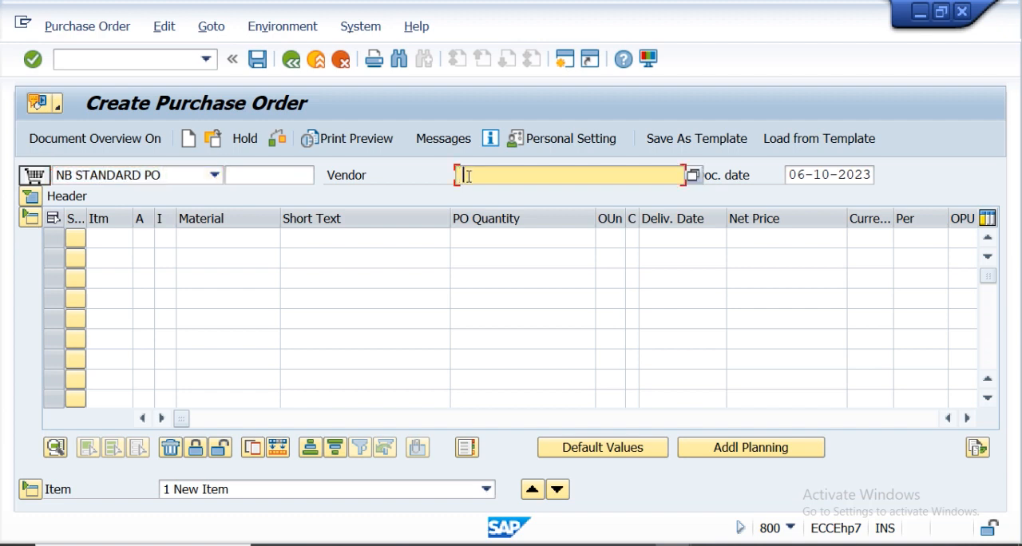
{"action": "left_click", "coordinate": [692, 179]}
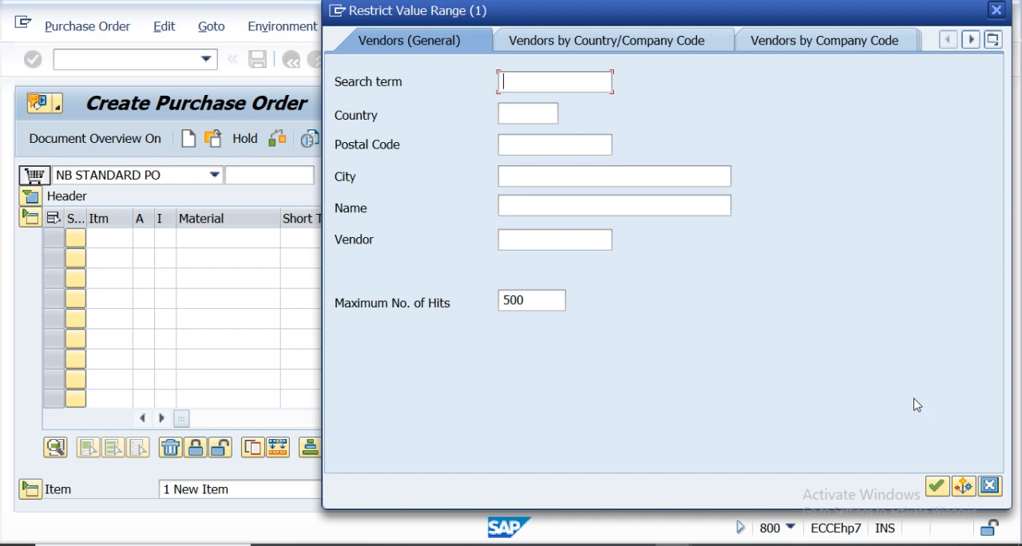
{"action": "left_click", "coordinate": [989, 486]}
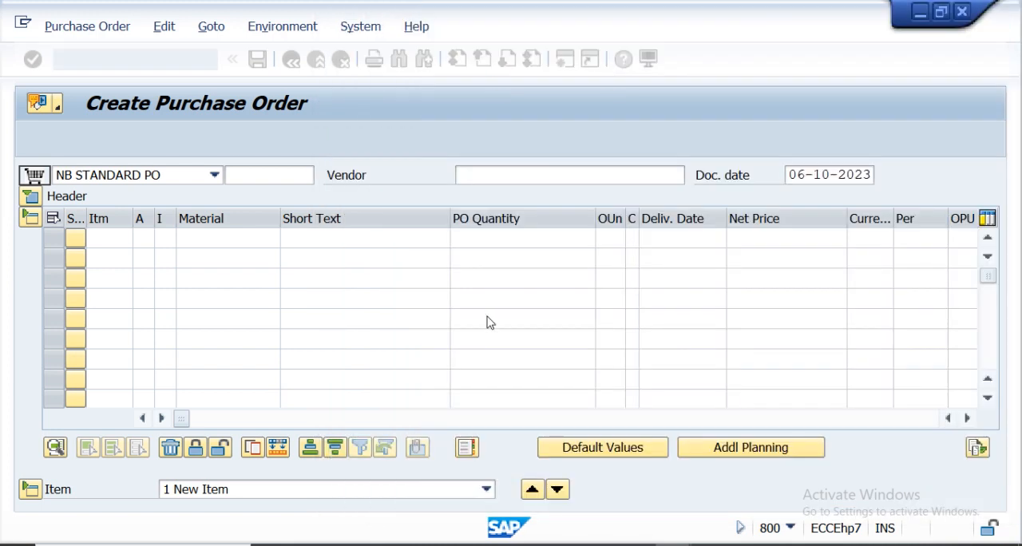
{"action": "left_click", "coordinate": [478, 174]}
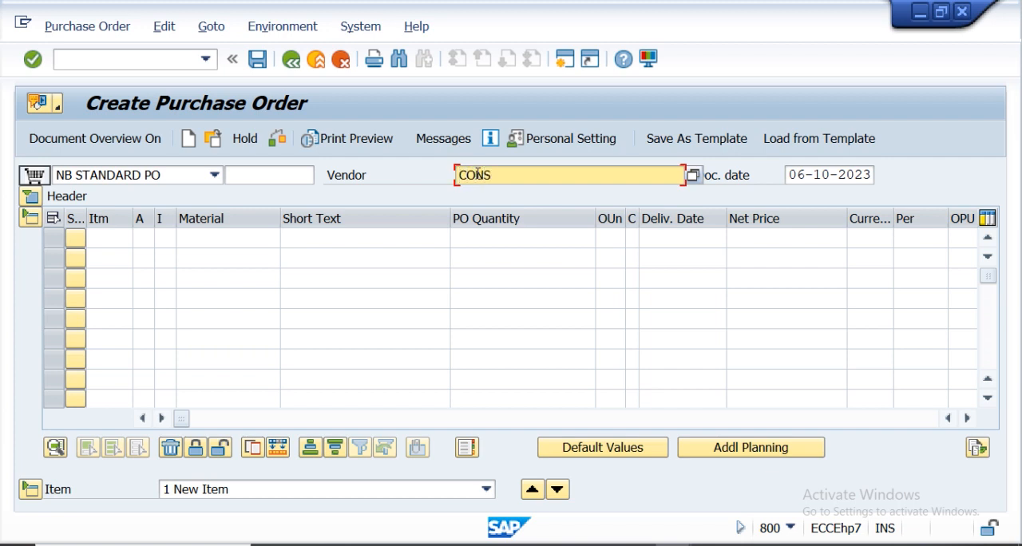
{"action": "type", "text": "CONSVEN02"}
{"action": "key", "text": "Return"}
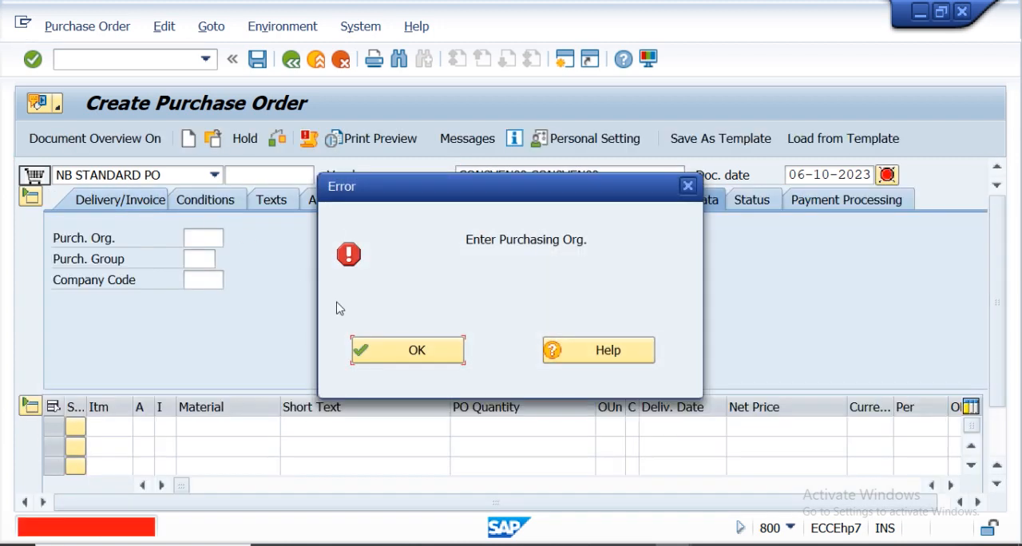
Browse the value help for the purchasing organization and purchasing group fields in the header.
{"action": "left_click", "coordinate": [413, 350]}
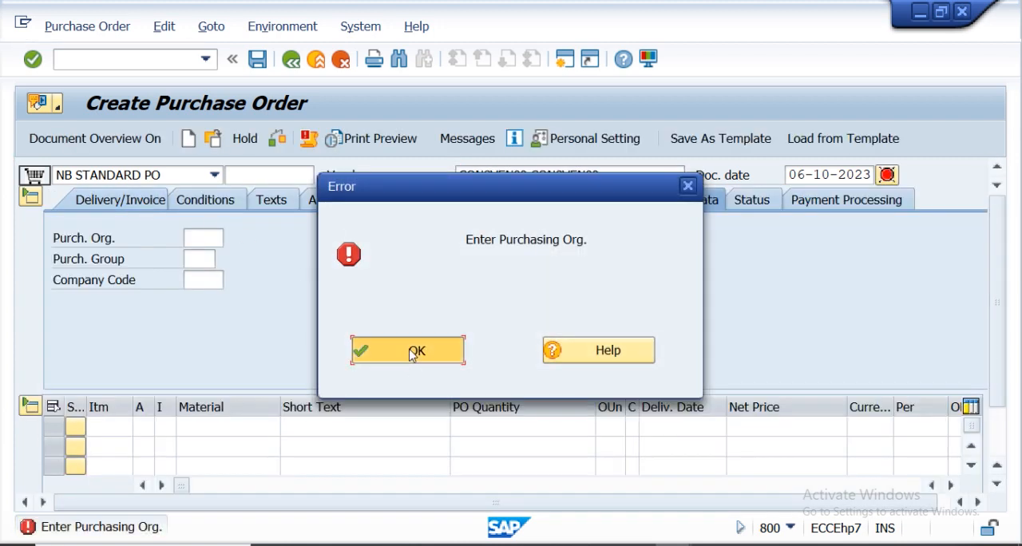
{"action": "left_click", "coordinate": [203, 240]}
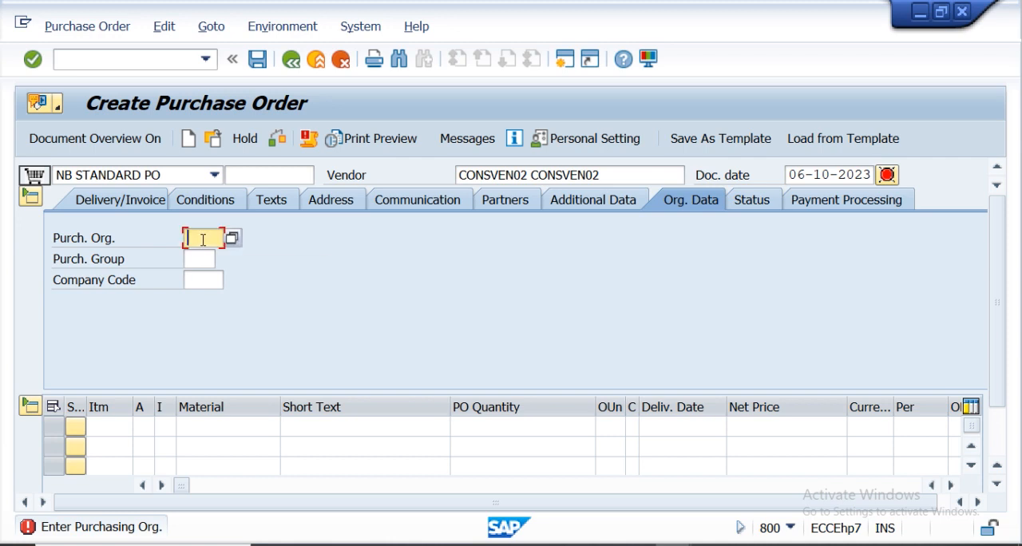
{"action": "left_click", "coordinate": [231, 238]}
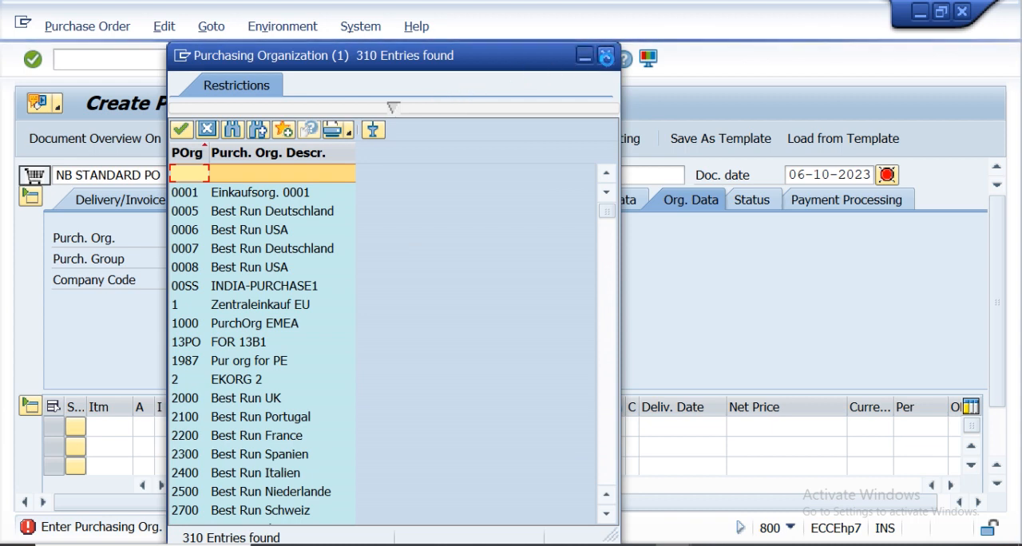
{"action": "left_click", "coordinate": [606, 56]}
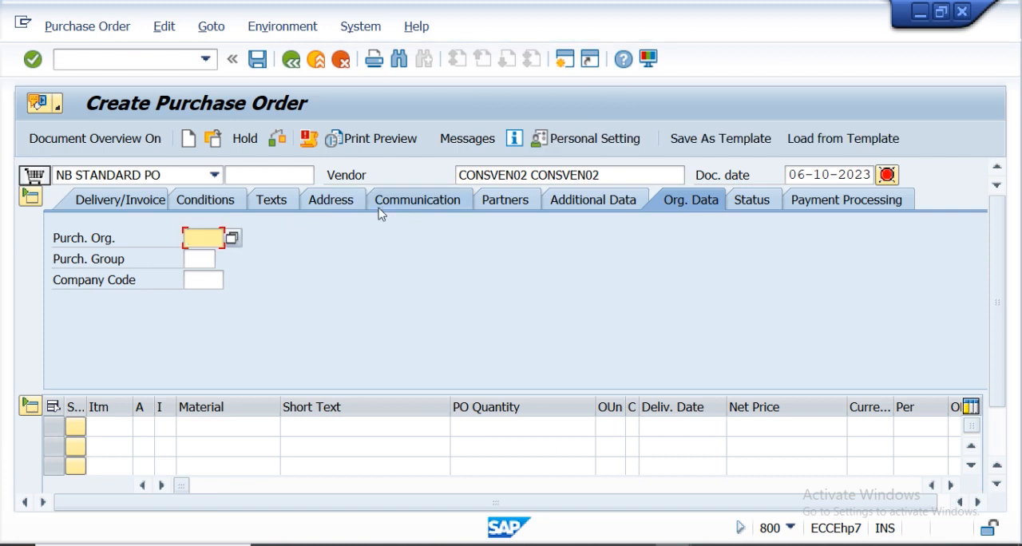
{"action": "left_click", "coordinate": [189, 260]}
{"action": "key", "text": "F4"}
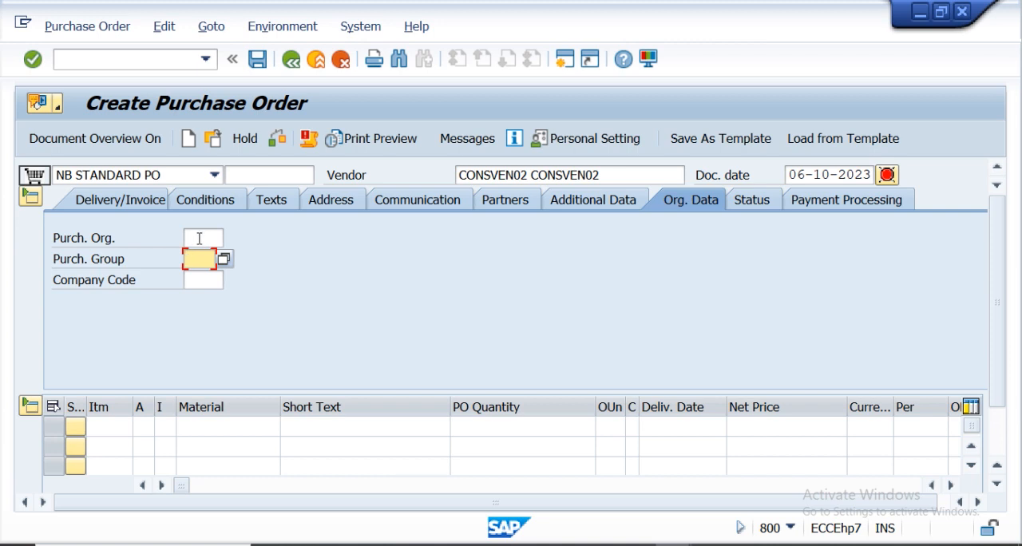
{"action": "left_click", "coordinate": [200, 237]}
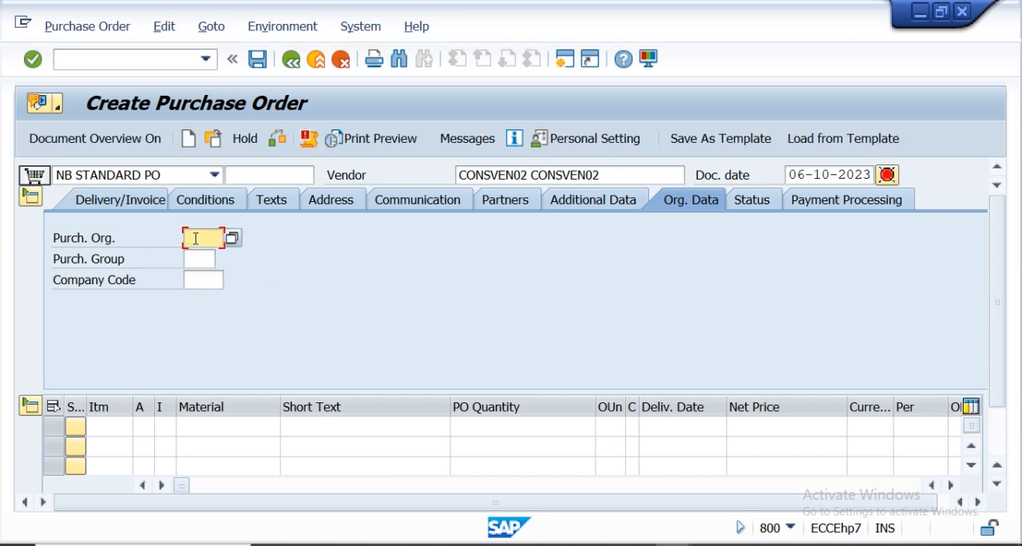
Open the organizational object list of all company codes from the command field.
{"action": "left_click", "coordinate": [123, 61]}
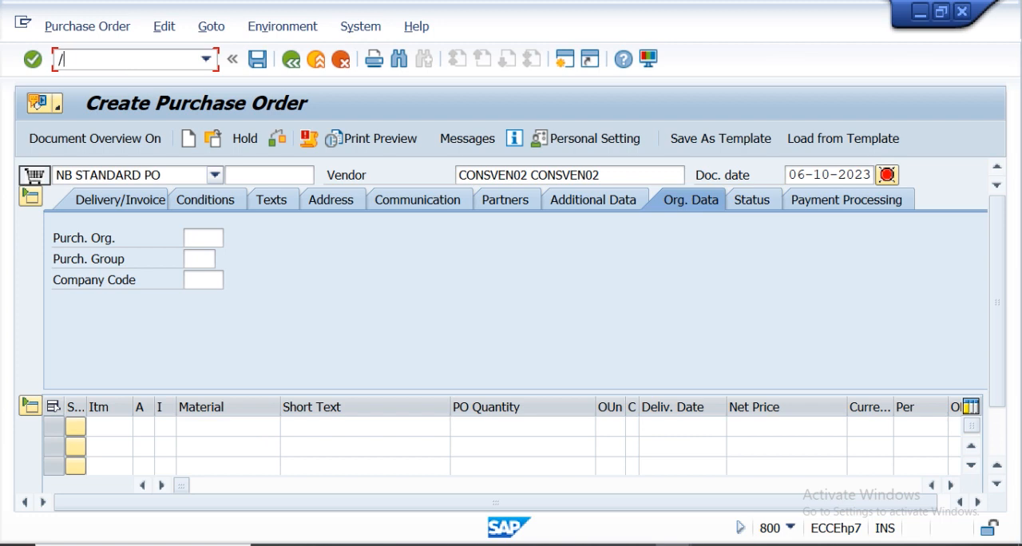
{"action": "key", "text": "Return"}
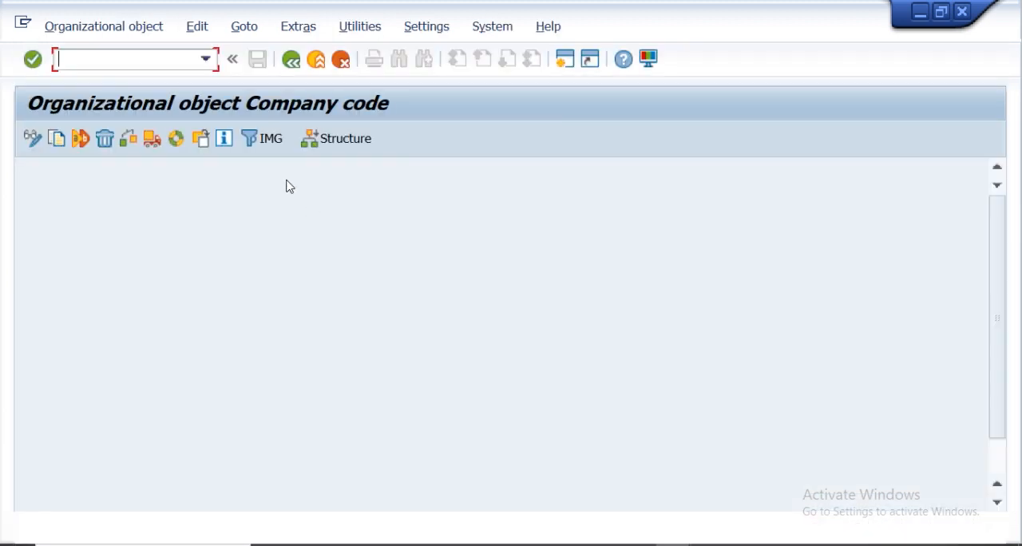
{"action": "left_click", "coordinate": [318, 141]}
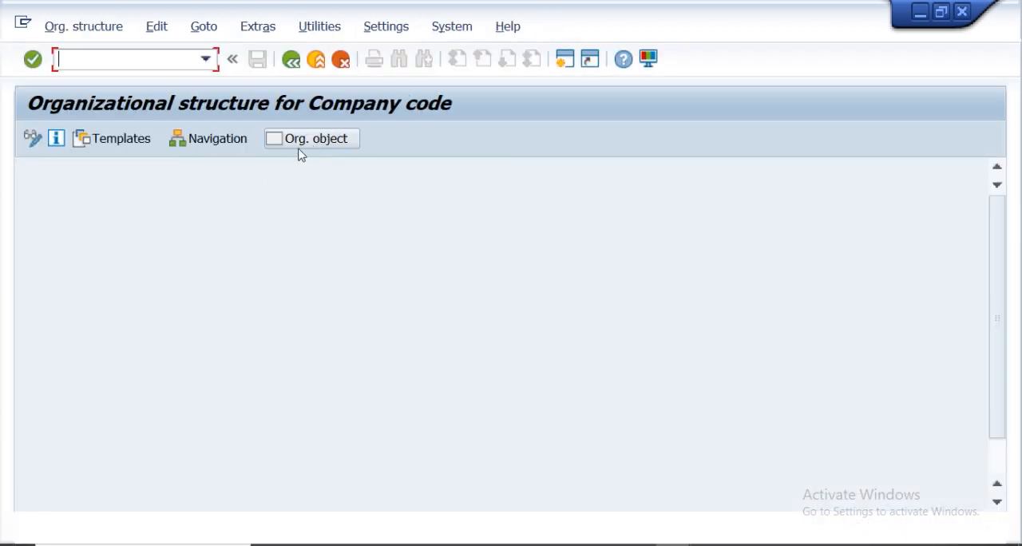
{"action": "left_click", "coordinate": [207, 147]}
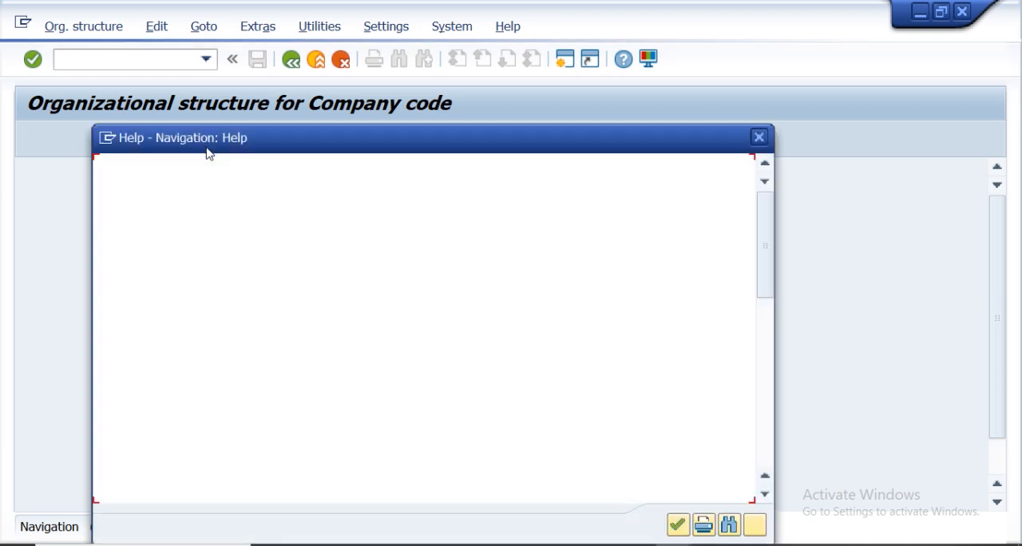
{"action": "left_click", "coordinate": [676, 524]}
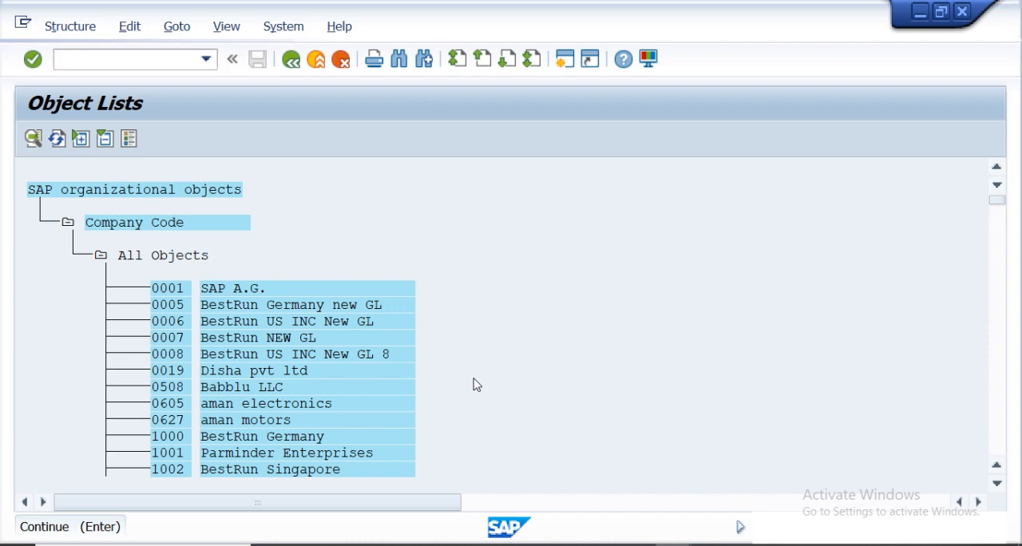
Close the company code object list window.
{"action": "key", "text": "ctrl+f"}
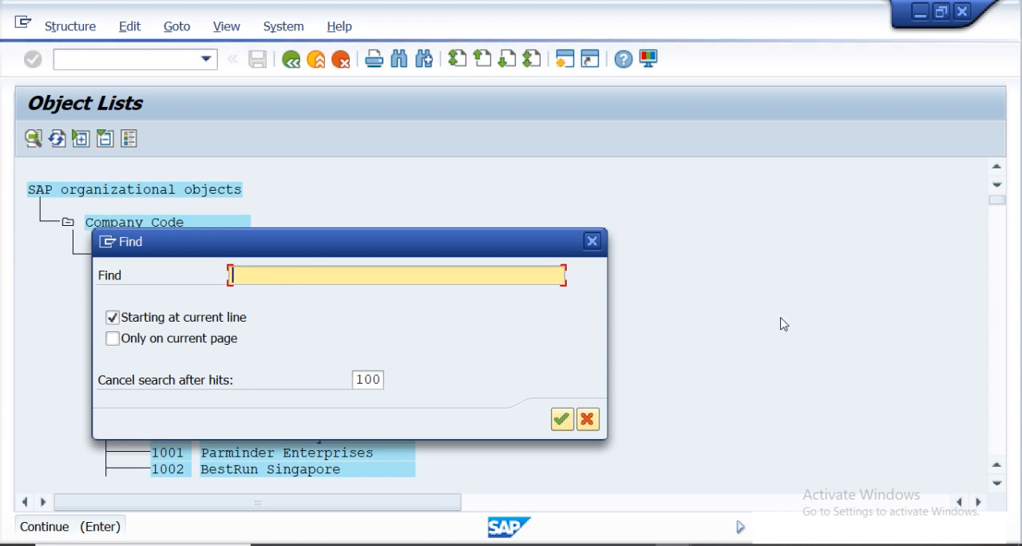
{"action": "left_click", "coordinate": [592, 241]}
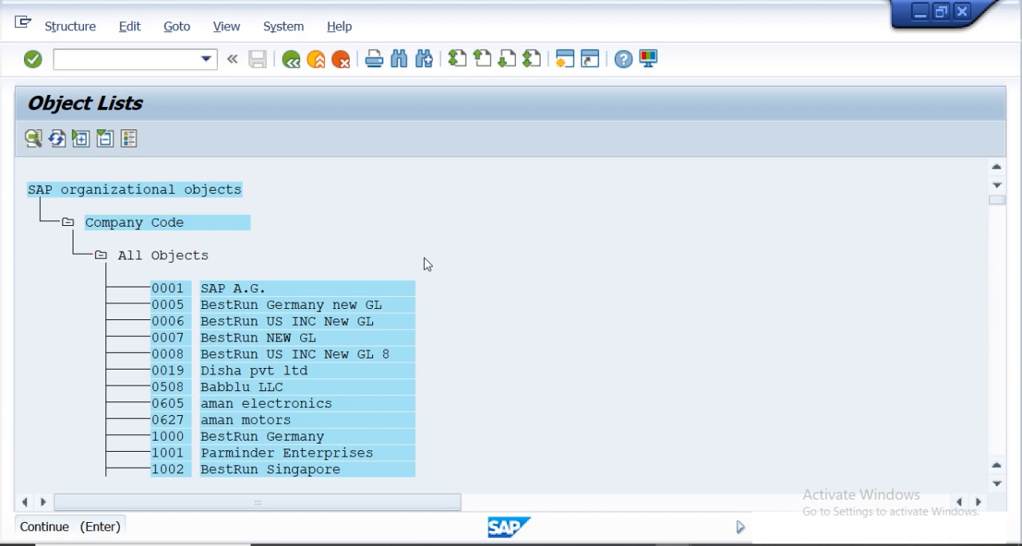
{"action": "key", "text": "ctrl+f"}
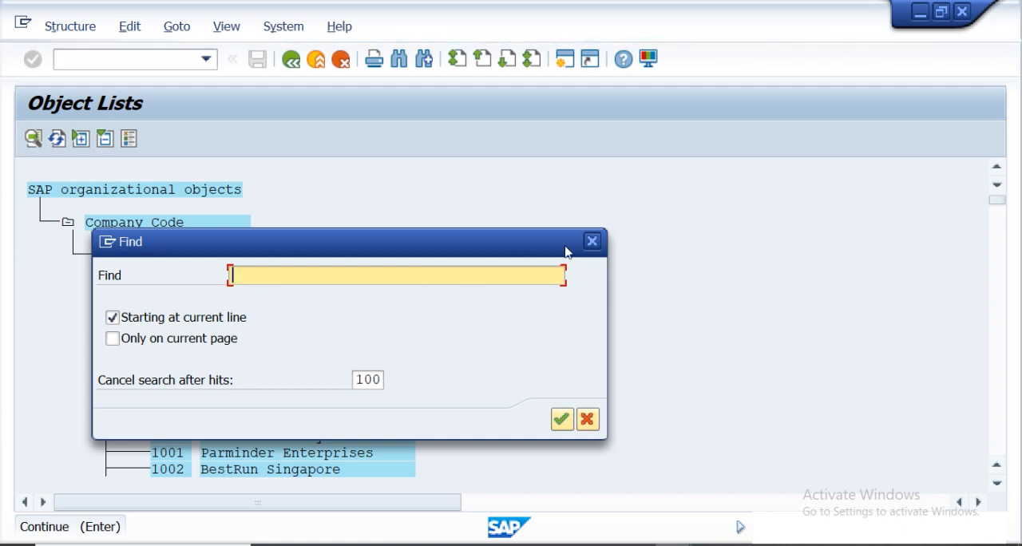
{"action": "left_click", "coordinate": [592, 241]}
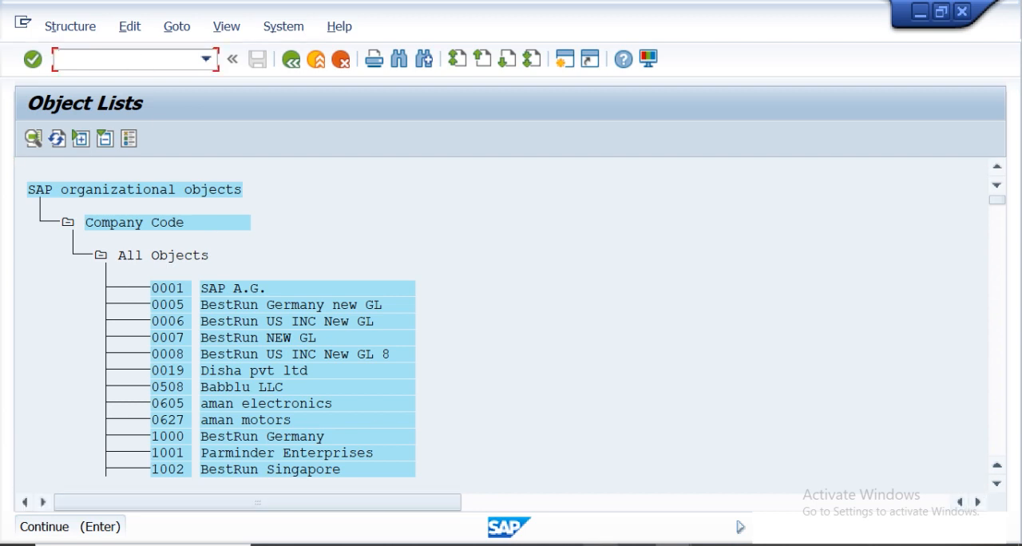
{"action": "left_click", "coordinate": [673, 544]}
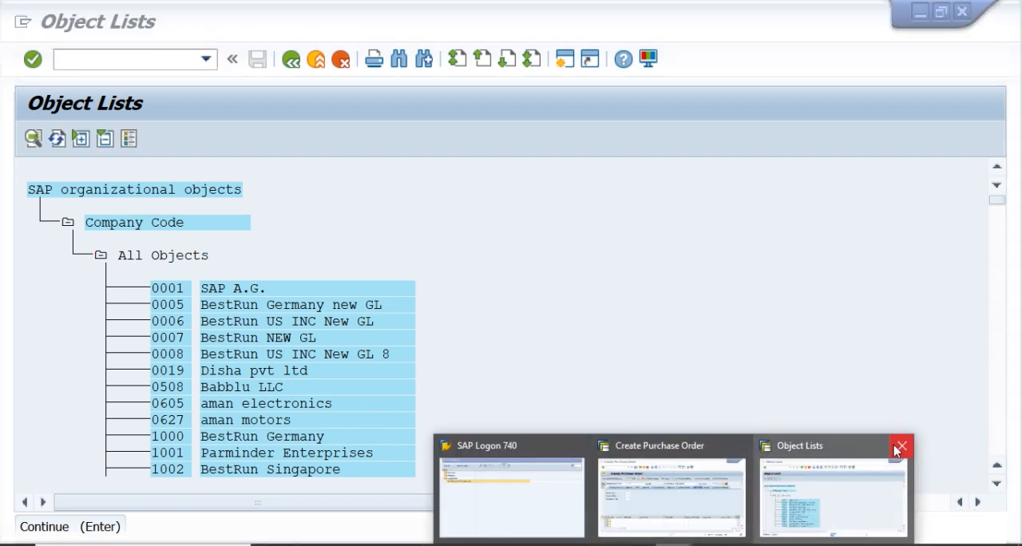
{"action": "left_click", "coordinate": [901, 446]}
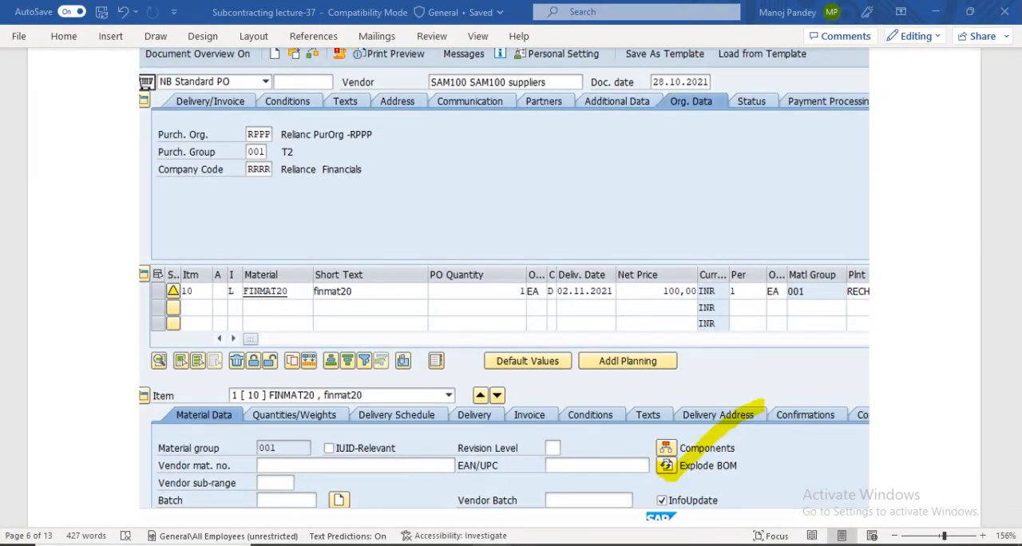
Switch to SAP Logon and open the Dedicated ECC instance09 connection.
{"action": "key", "text": "super+d"}
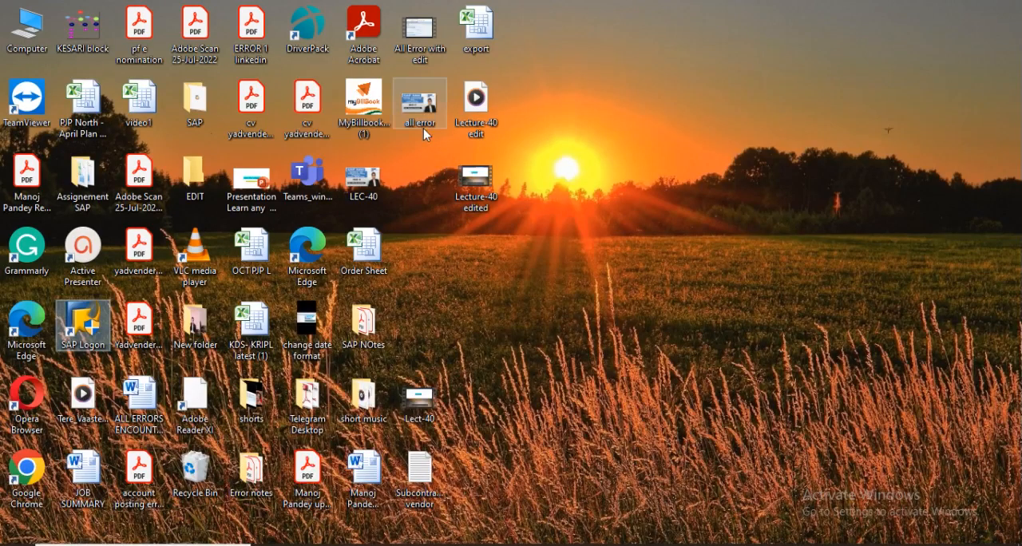
{"action": "right_click", "coordinate": [747, 160]}
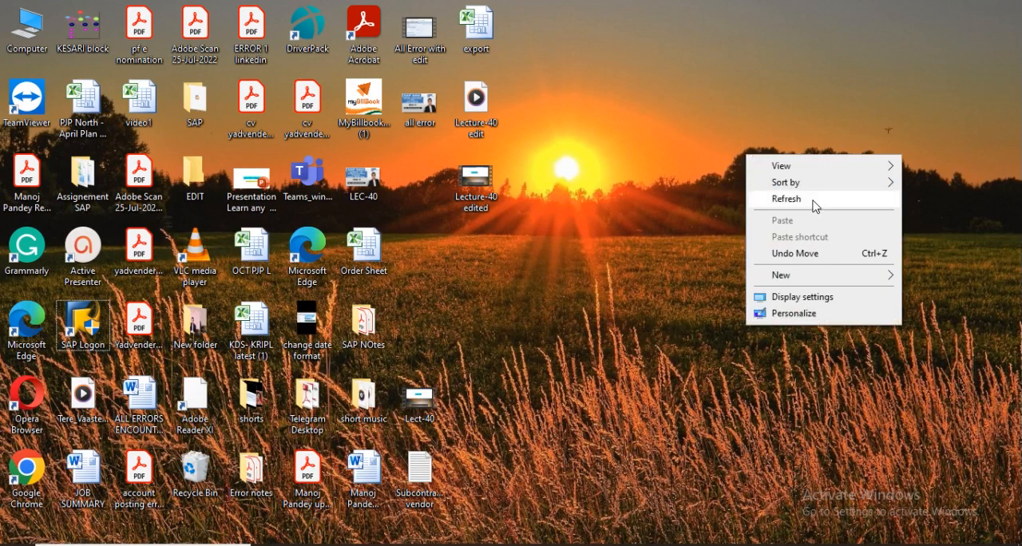
{"action": "left_click", "coordinate": [813, 199]}
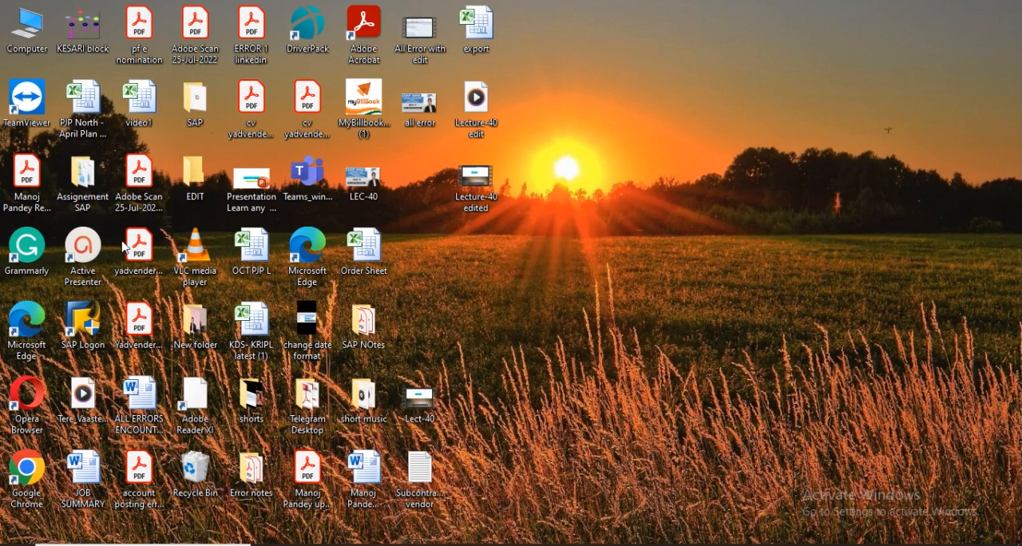
{"action": "double_click", "coordinate": [76, 327]}
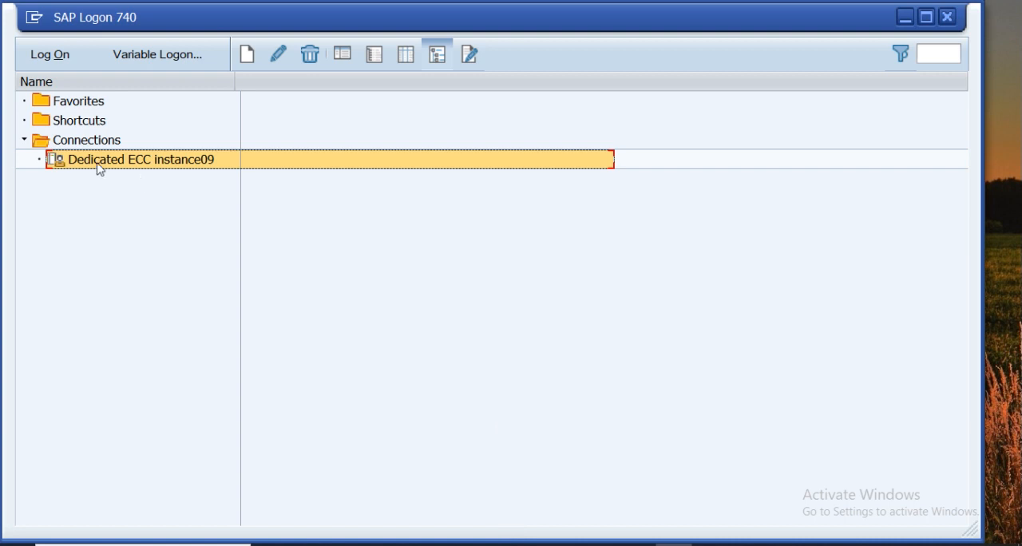
{"action": "left_click", "coordinate": [42, 65]}
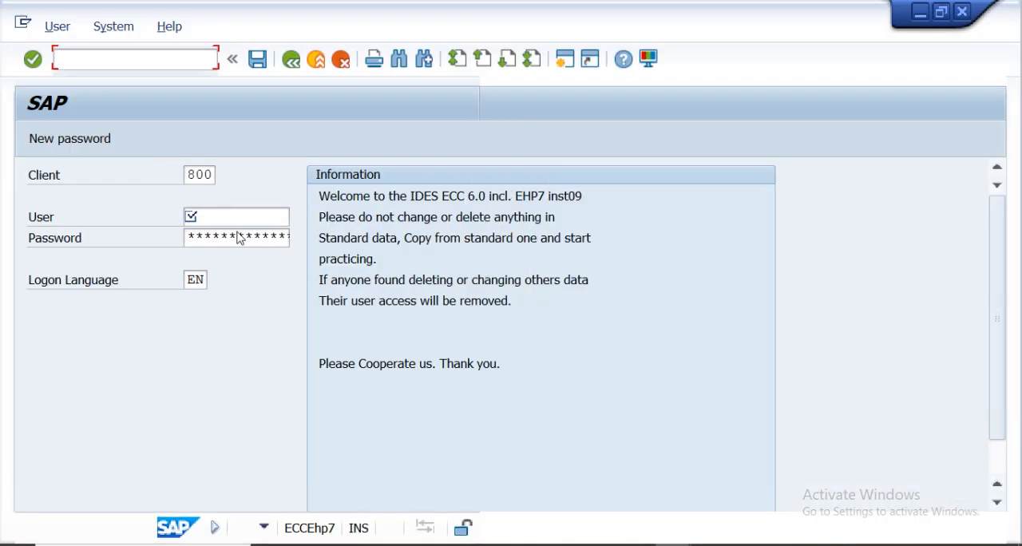
Log on to client 800, picking the user from the list and submitting the saved password.
{"action": "left_click", "coordinate": [220, 221]}
{"action": "left_click", "coordinate": [221, 224]}
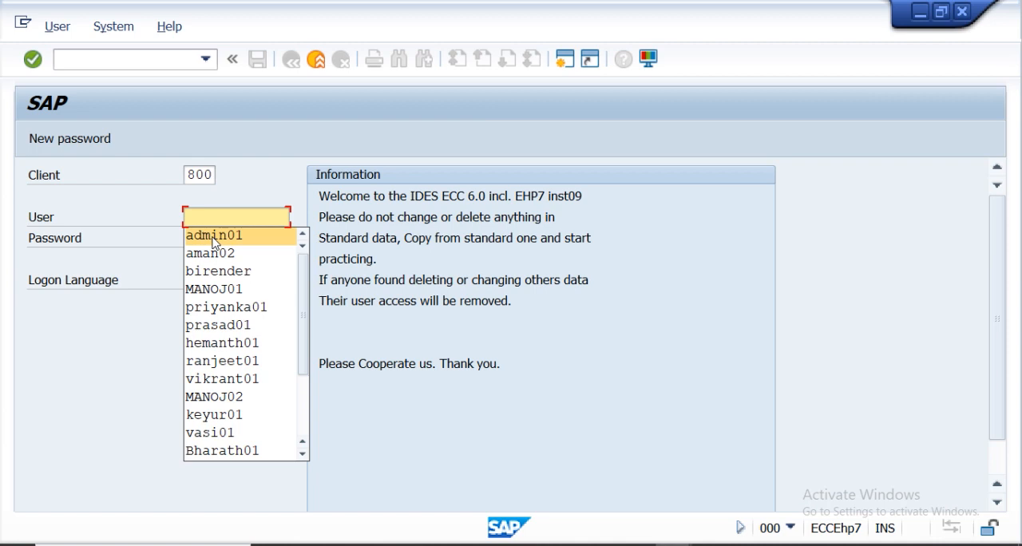
{"action": "left_click", "coordinate": [214, 236]}
{"action": "left_click", "coordinate": [217, 238]}
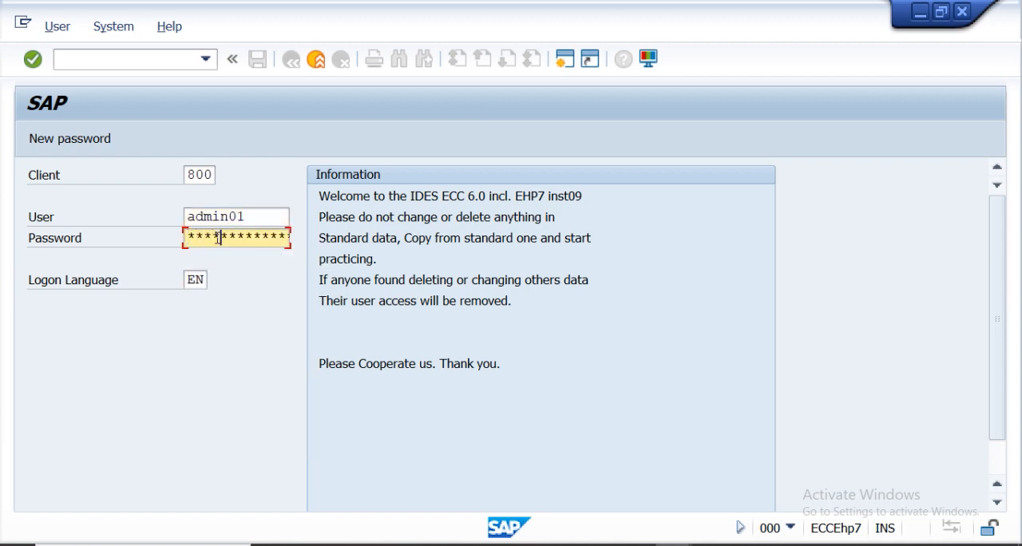
{"action": "key", "text": "Return"}
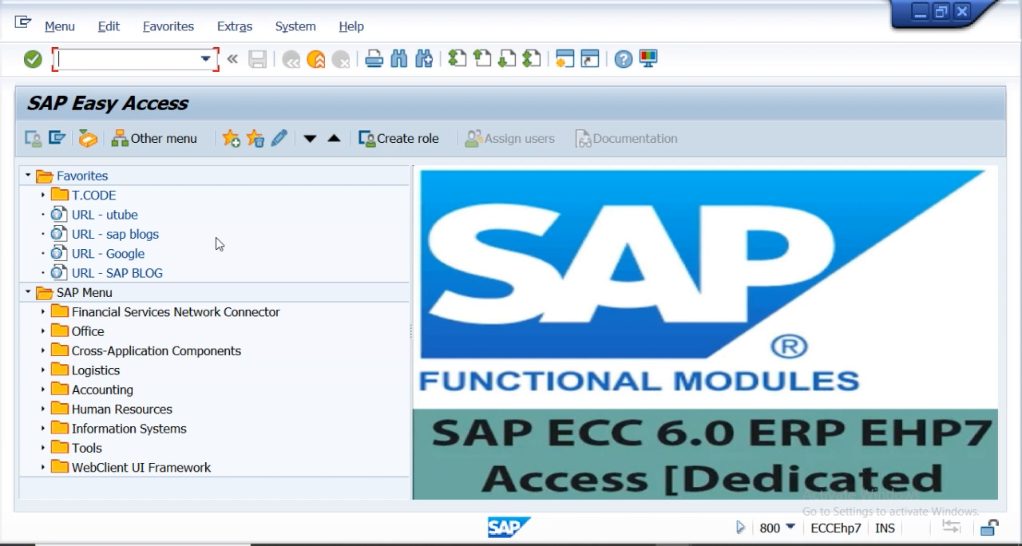
Open transaction ME21N to create a purchase order and enter vendor SUBCONV2.
{"action": "type", "text": "me21n"}
{"action": "key", "text": "Return"}
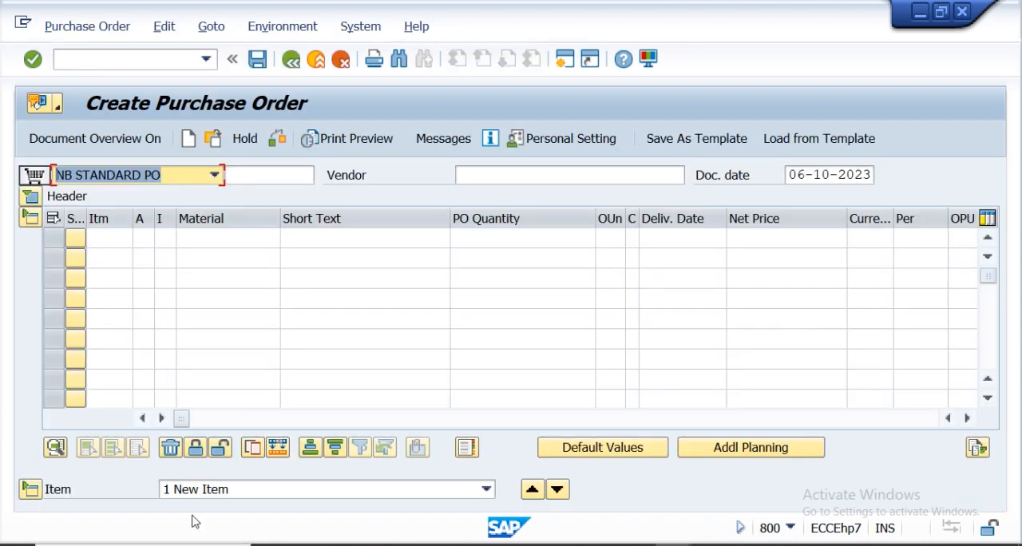
{"action": "left_click", "coordinate": [481, 180]}
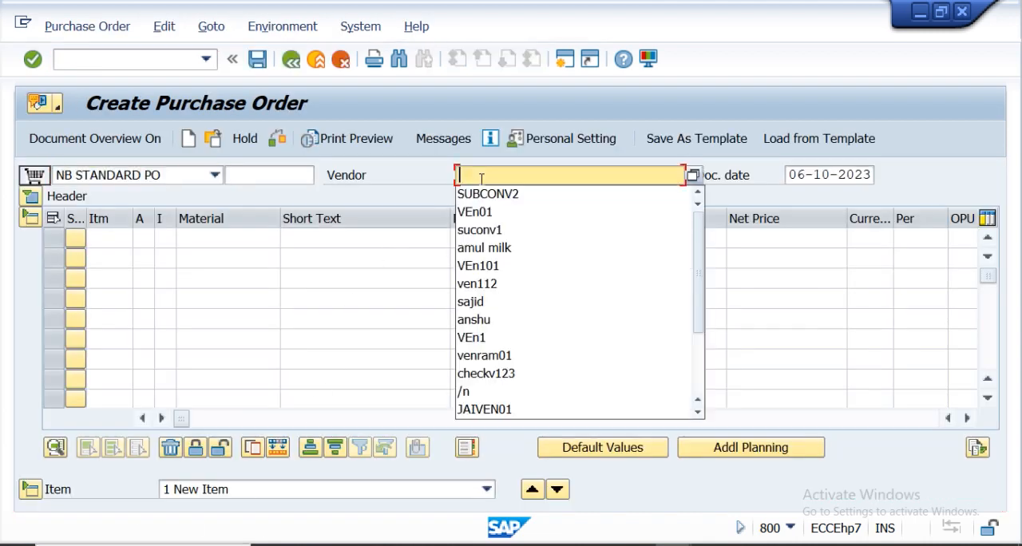
{"action": "left_click", "coordinate": [485, 195]}
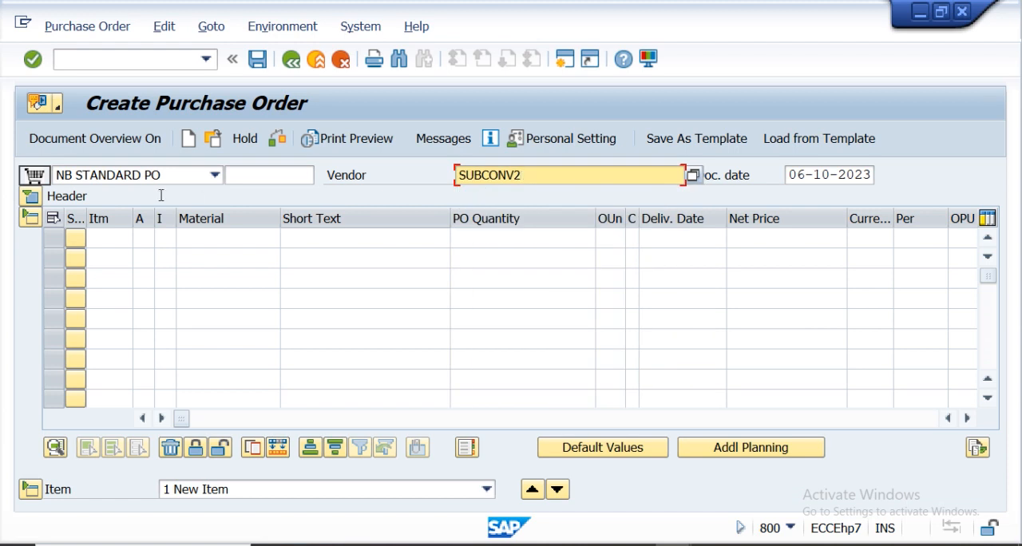
Expand the purchase order header and set purchasing organization SSP1 in its organizational data.
{"action": "left_click", "coordinate": [31, 200]}
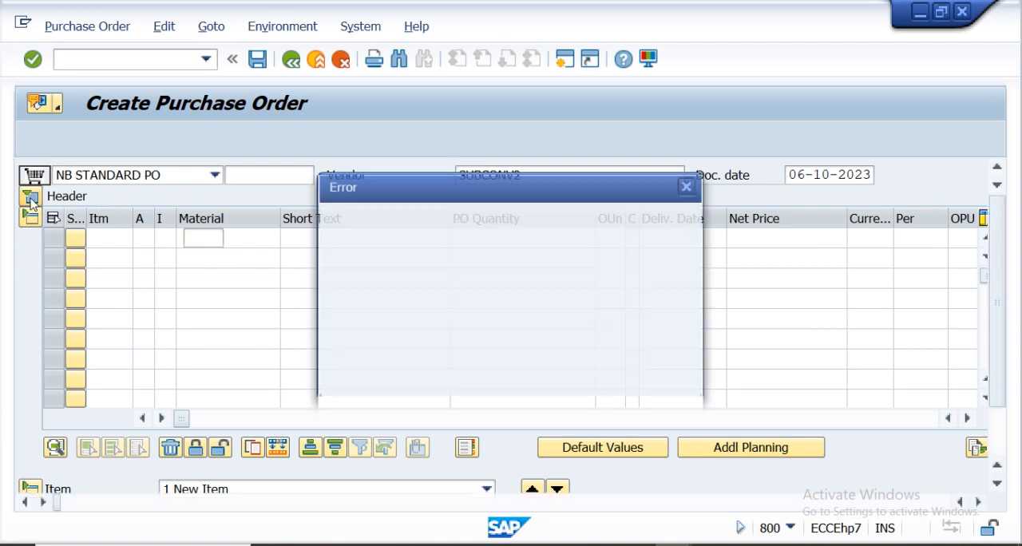
{"action": "left_click", "coordinate": [357, 341]}
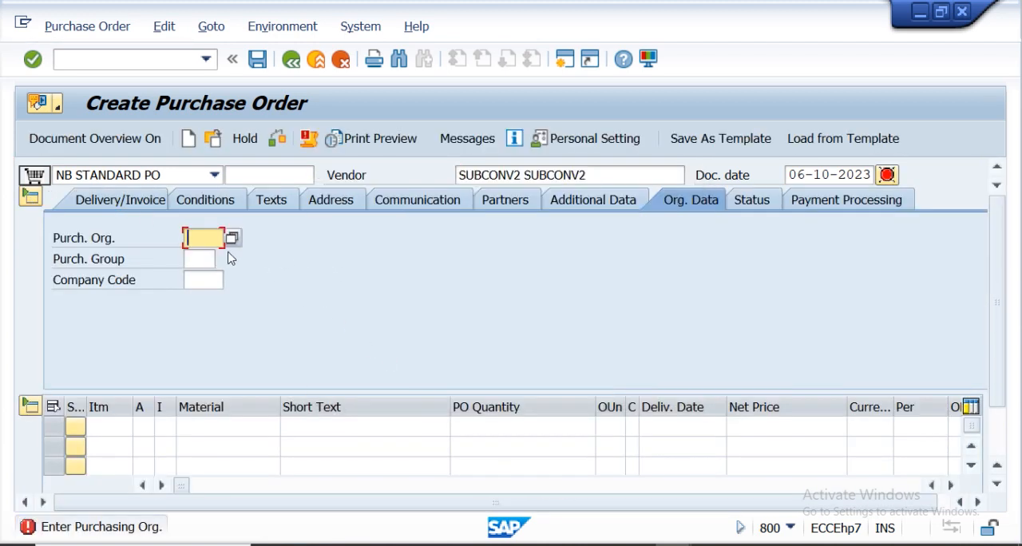
{"action": "left_click", "coordinate": [199, 246]}
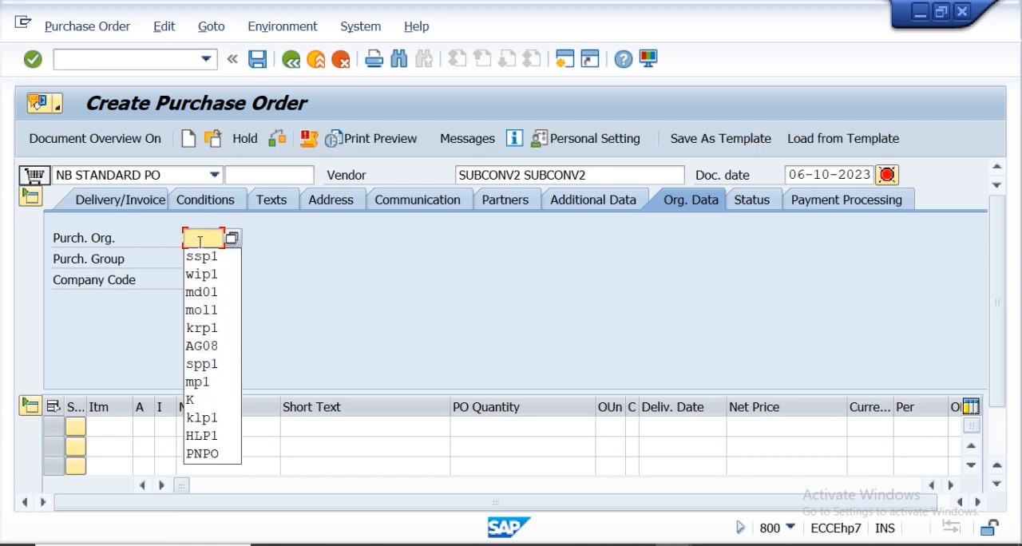
{"action": "left_click", "coordinate": [199, 256]}
{"action": "key", "text": "Return"}
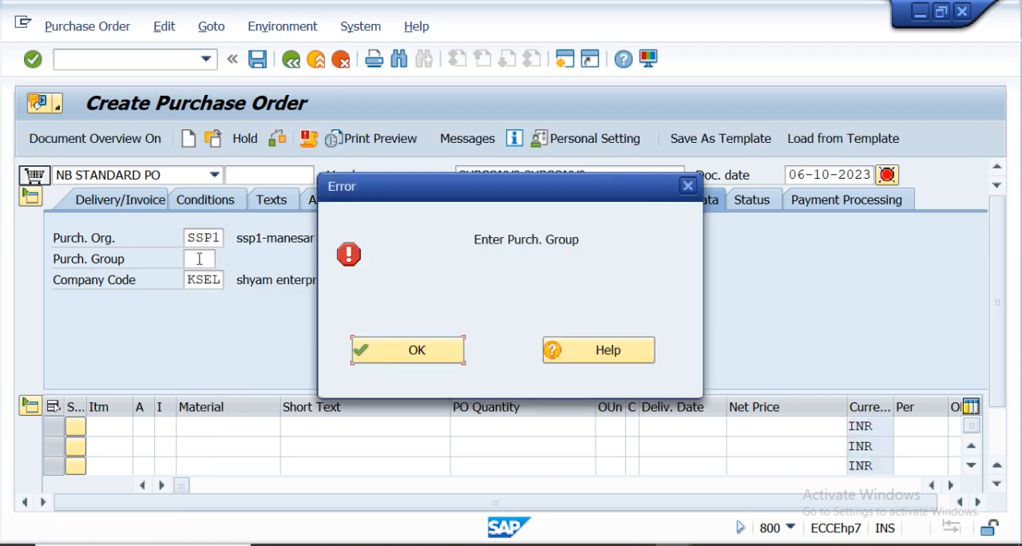
{"action": "left_click", "coordinate": [392, 351]}
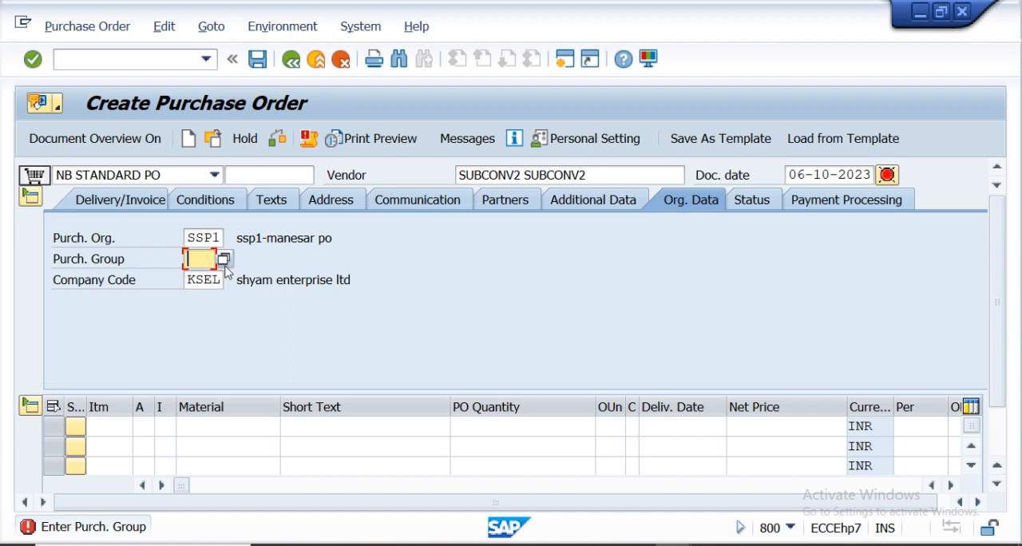
Set purchasing group 001 and enter material FM1112 in the first item line.
{"action": "left_click", "coordinate": [192, 262]}
{"action": "left_click", "coordinate": [195, 279]}
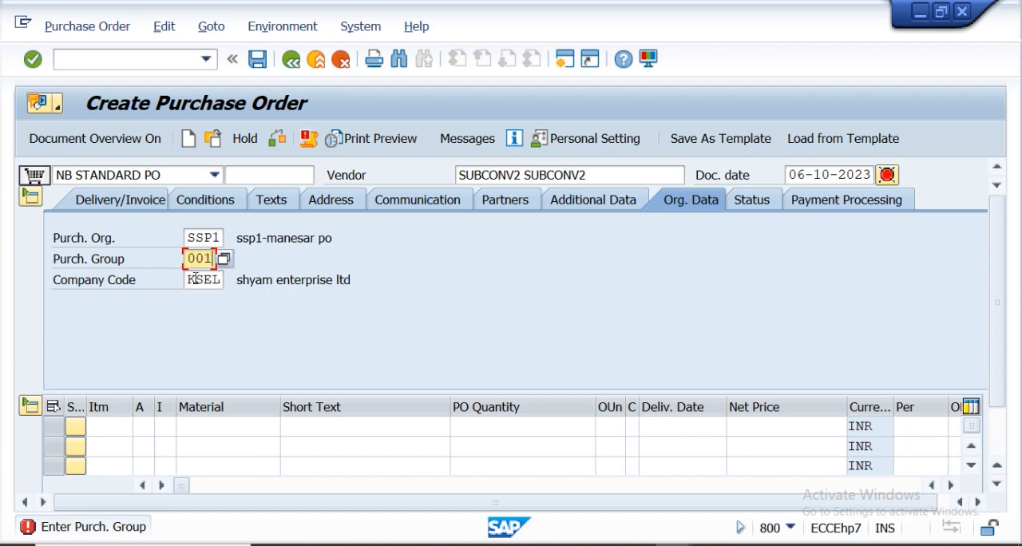
{"action": "left_click", "coordinate": [195, 427]}
{"action": "left_click", "coordinate": [223, 176]}
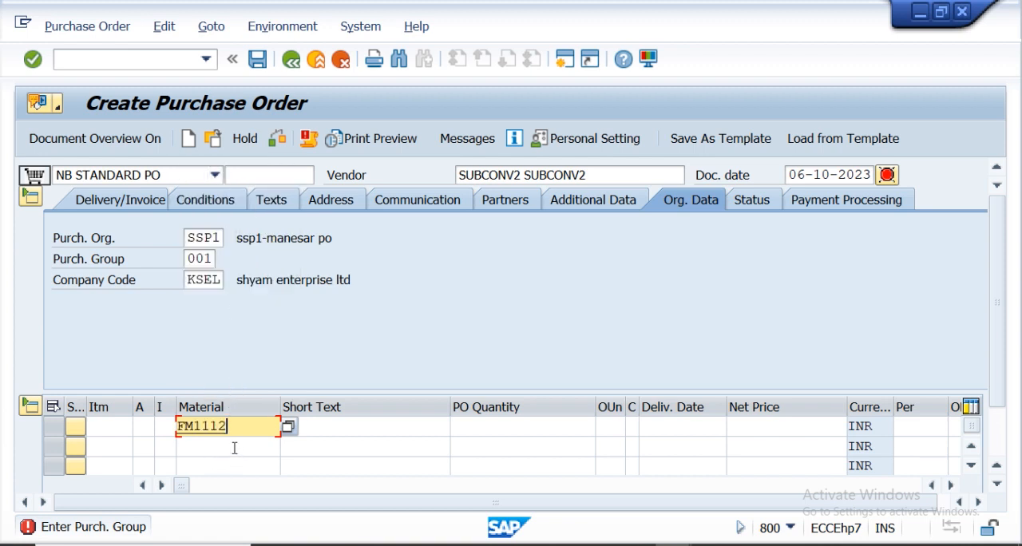
{"action": "left_click", "coordinate": [486, 428]}
{"action": "key", "text": "Return"}
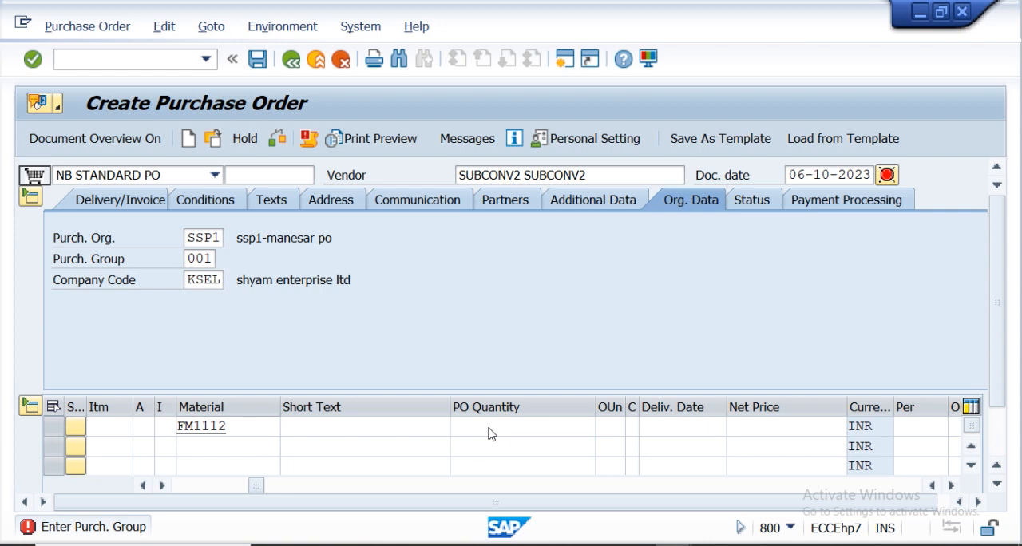
Set the first item's PO quantity to 1.
{"action": "left_click", "coordinate": [434, 353]}
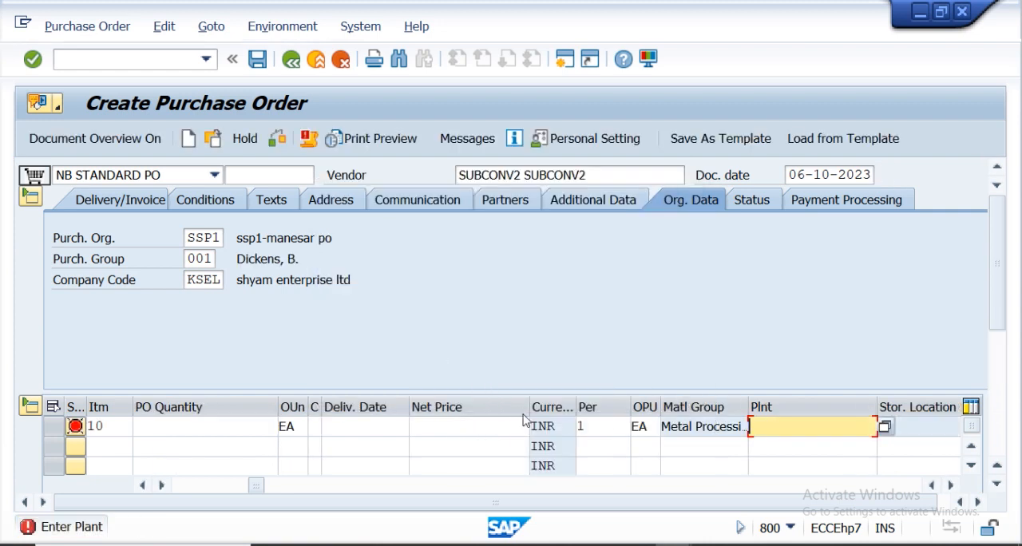
{"action": "left_click", "coordinate": [244, 426]}
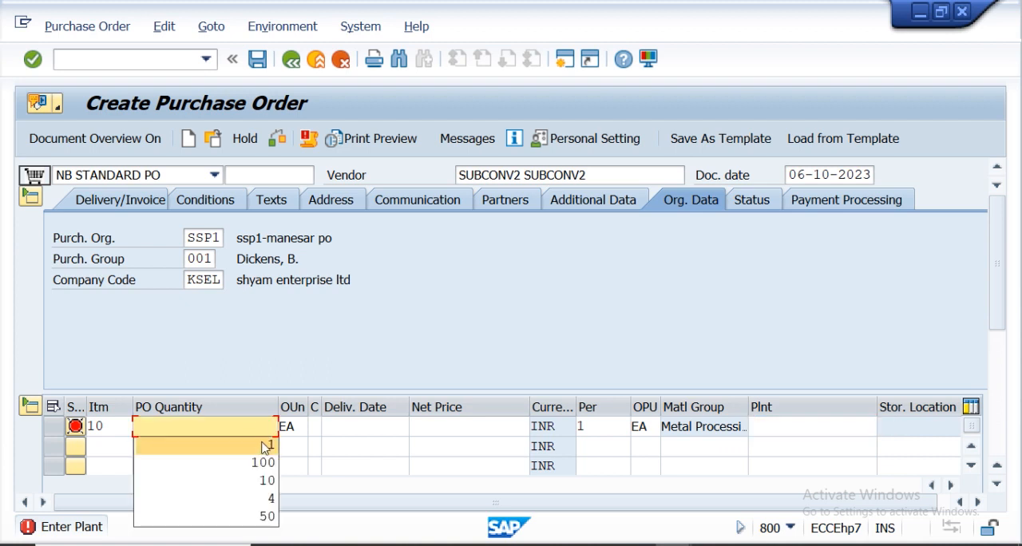
{"action": "left_click", "coordinate": [266, 448]}
{"action": "left_click", "coordinate": [266, 368]}
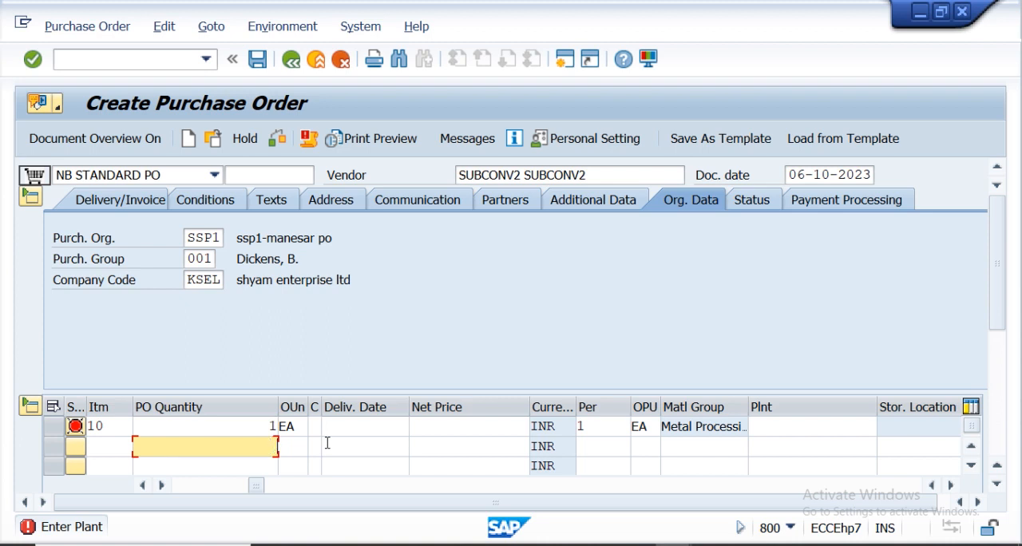
Set the first item's plant to ss01.
{"action": "double_click", "coordinate": [768, 430]}
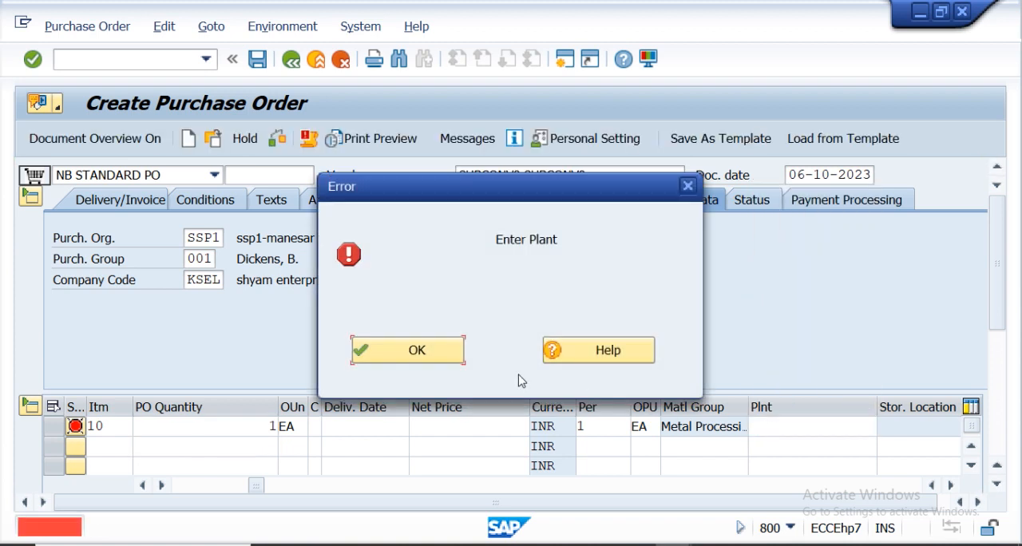
{"action": "left_click", "coordinate": [417, 353]}
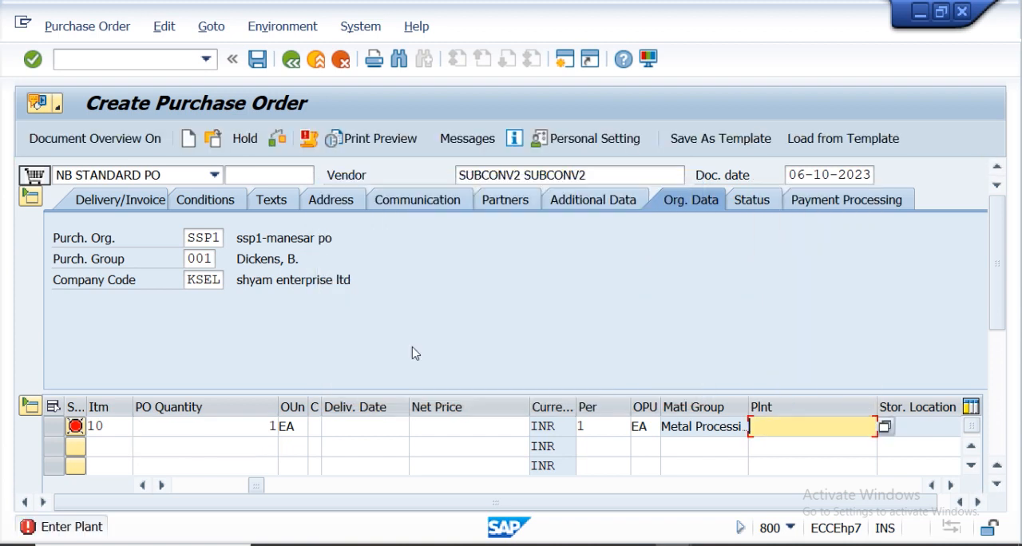
{"action": "left_click", "coordinate": [771, 434]}
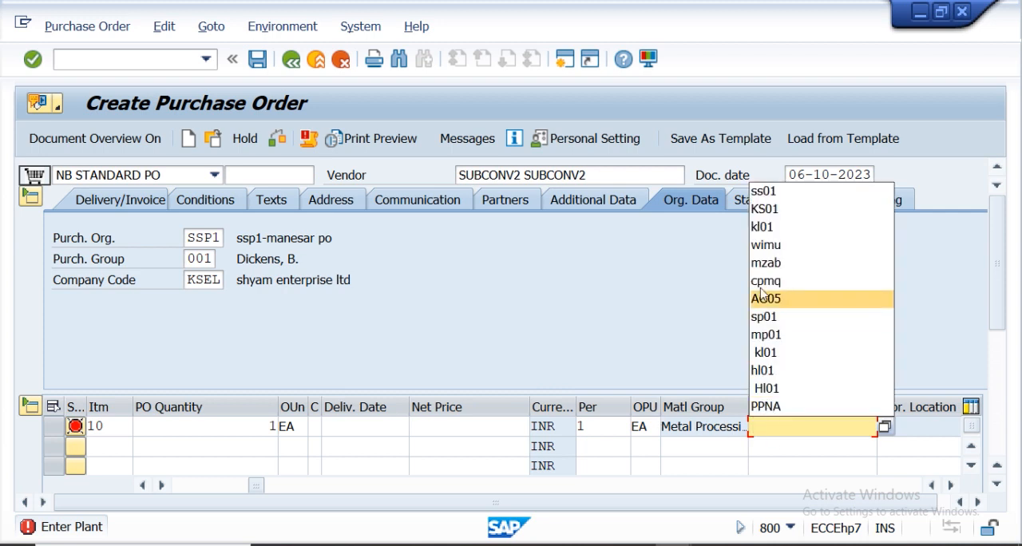
{"action": "left_click", "coordinate": [763, 191]}
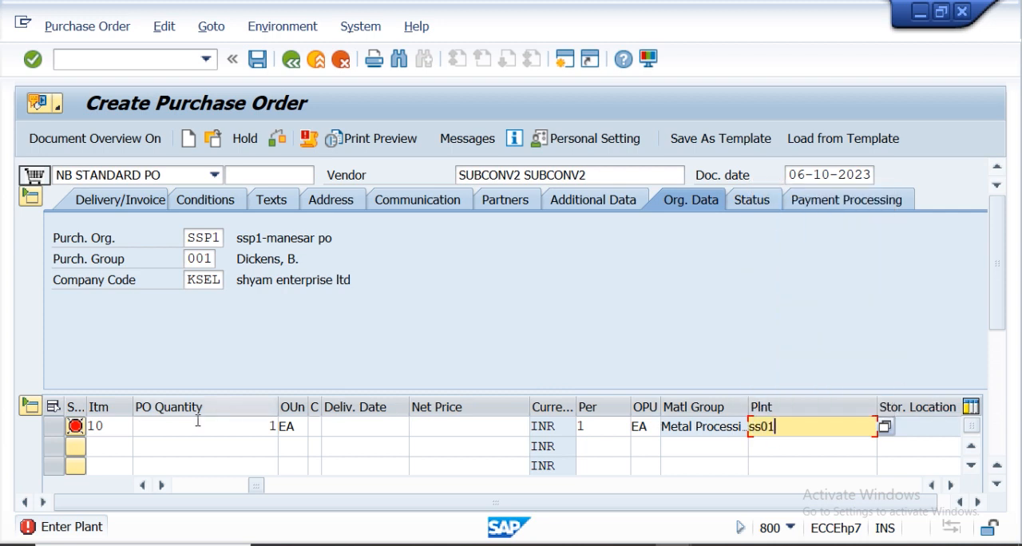
Set the first item's item category to L for subcontracting.
{"action": "scroll", "coordinate": [999, 329], "scroll_direction": "down", "scroll_amount": 3}
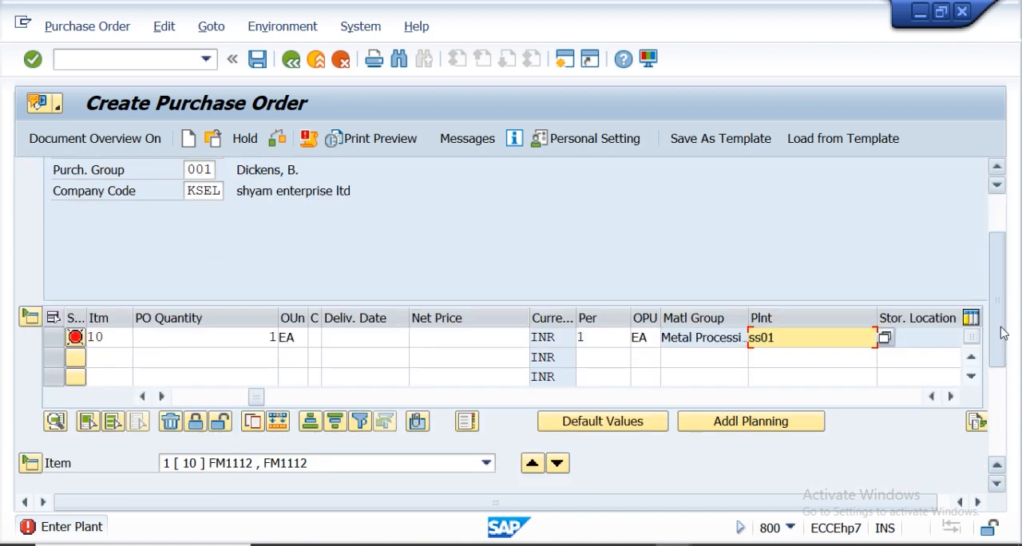
{"action": "left_click", "coordinate": [144, 397]}
{"action": "left_click", "coordinate": [144, 397]}
{"action": "left_click", "coordinate": [144, 397]}
{"action": "left_click", "coordinate": [144, 397]}
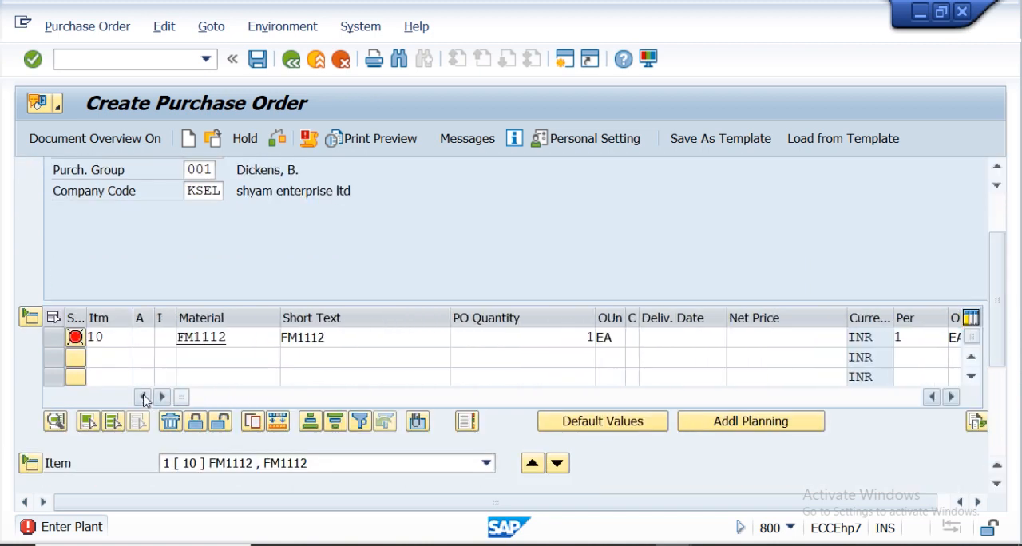
{"action": "left_click", "coordinate": [164, 338]}
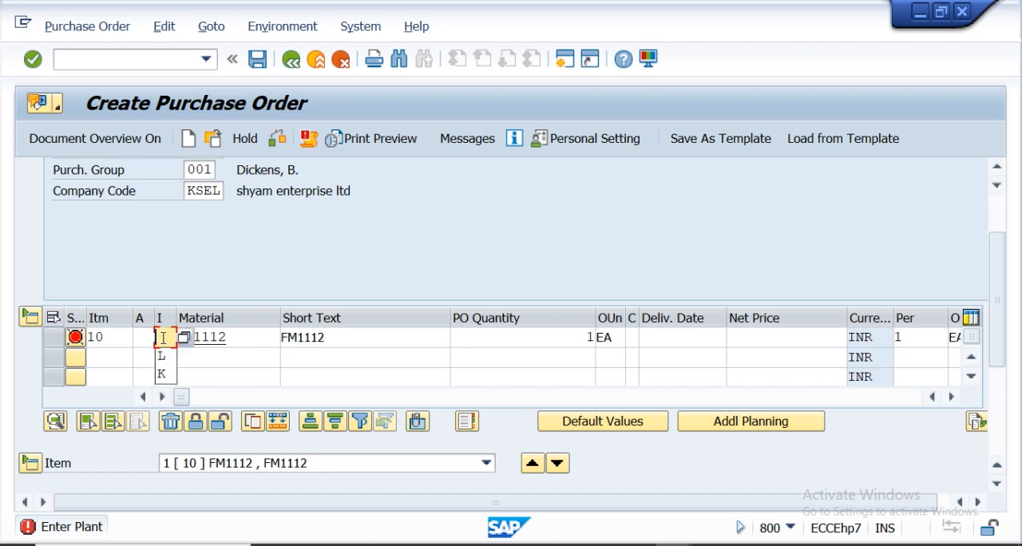
{"action": "left_click", "coordinate": [159, 352]}
Set the item's tax code to I1 in its invoice details.
{"action": "left_click_drag", "start_coordinate": [997, 287], "coordinate": [997, 371]}
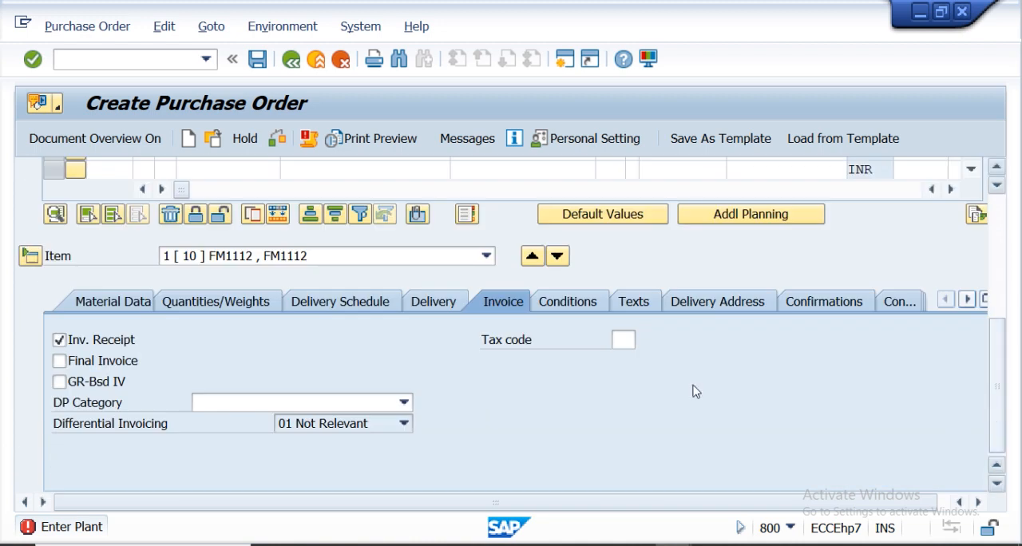
{"action": "left_click", "coordinate": [624, 338]}
{"action": "left_click", "coordinate": [627, 90]}
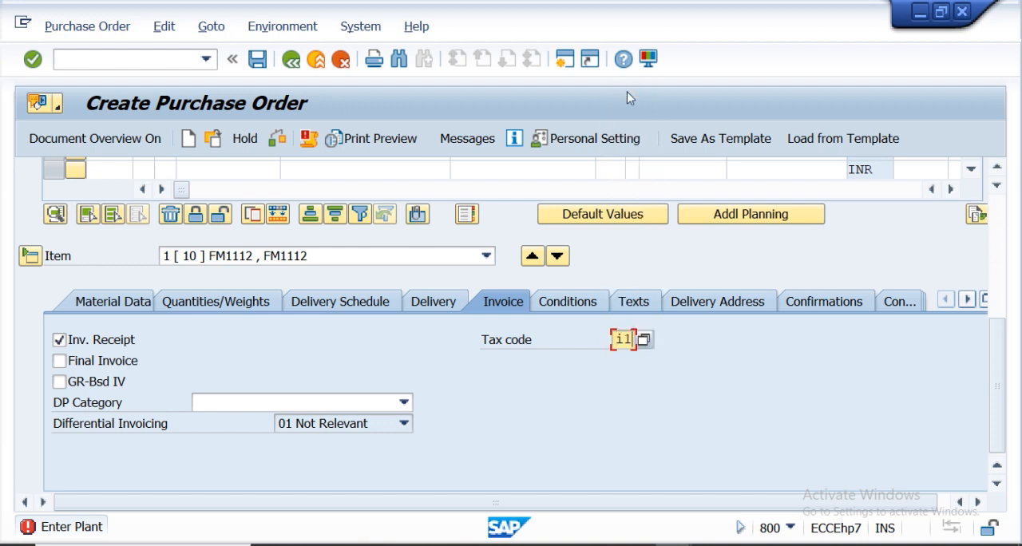
Check the purchase order and close the message list.
{"action": "left_click", "coordinate": [278, 140]}
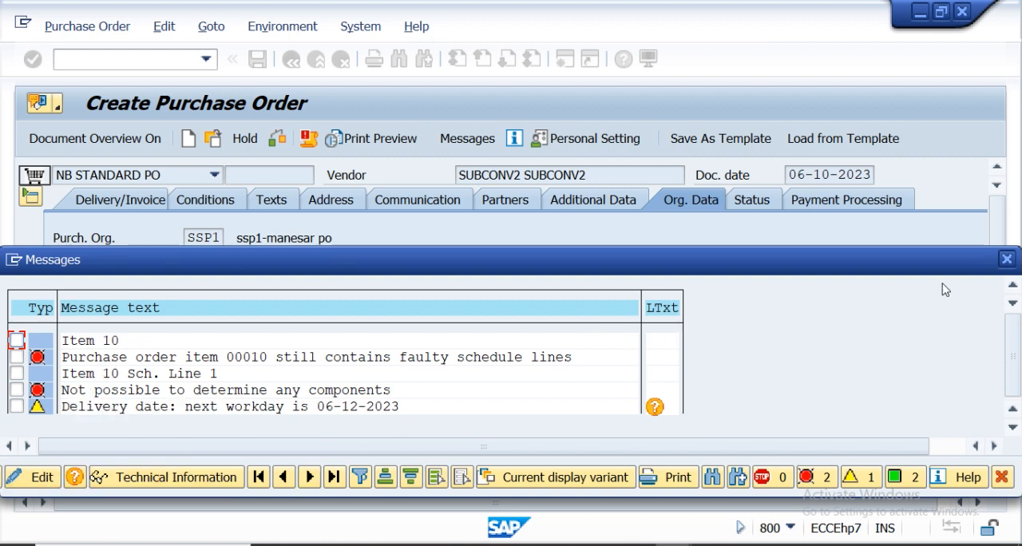
{"action": "left_click", "coordinate": [1007, 258]}
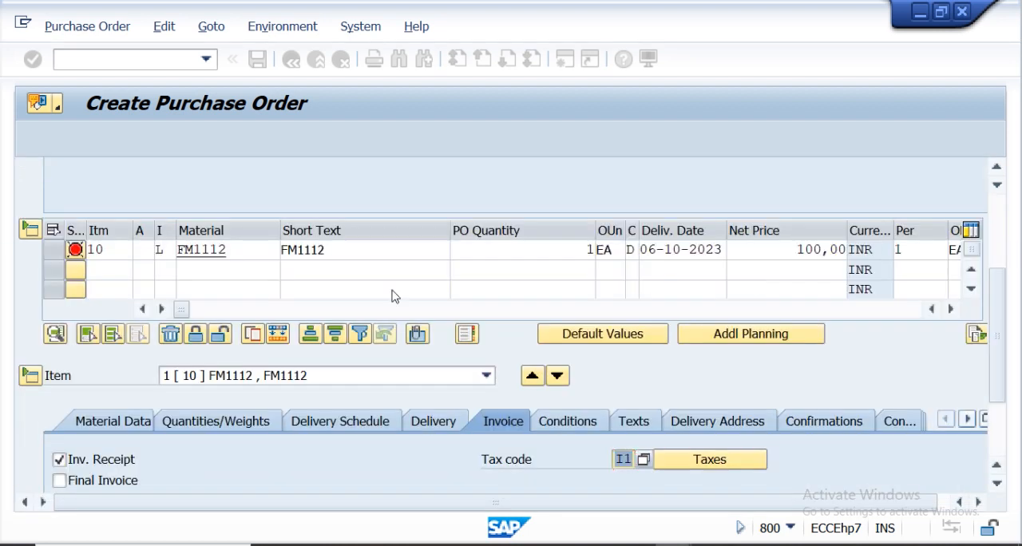
Set the item's delivery date to 06-24-2023 using the calendar.
{"action": "left_click", "coordinate": [414, 351]}
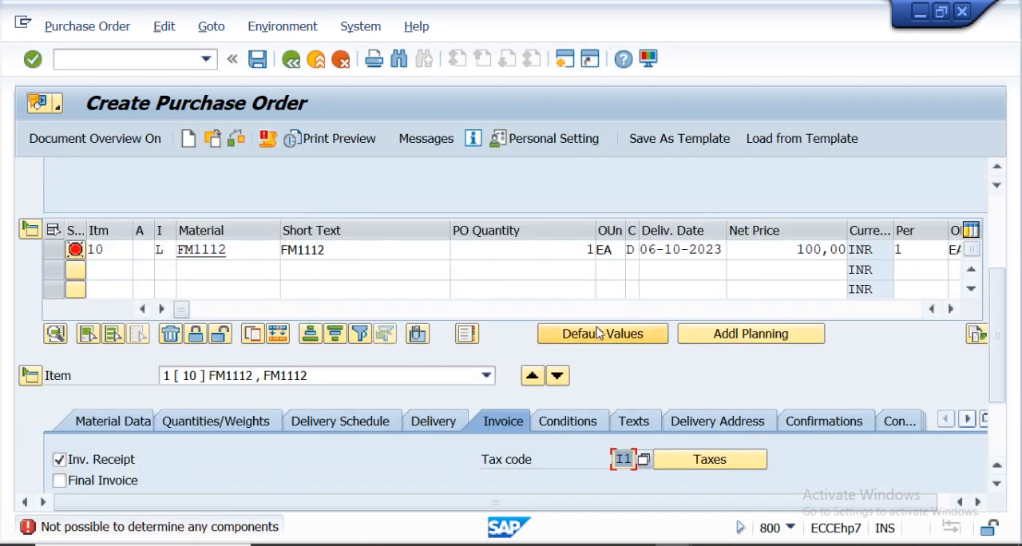
{"action": "left_click", "coordinate": [689, 250]}
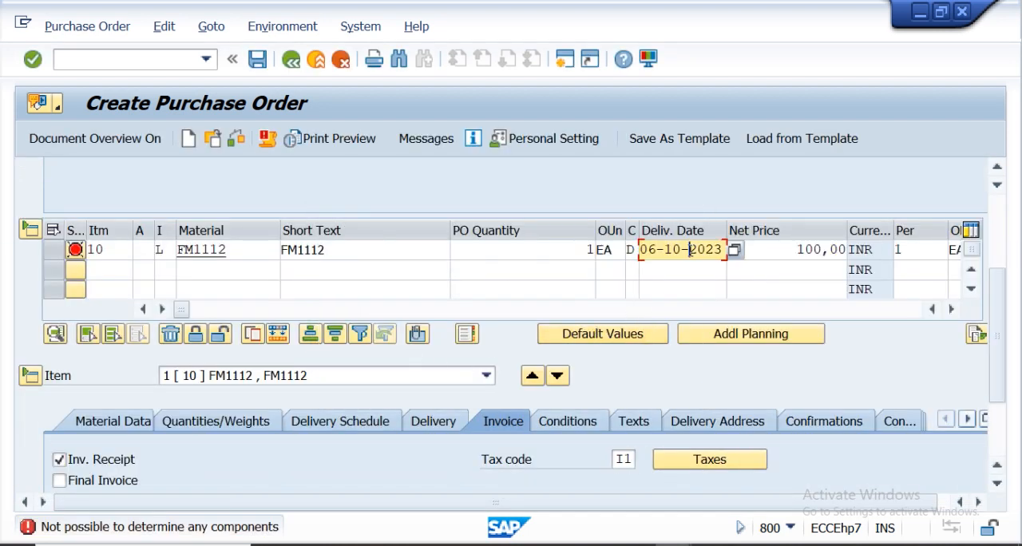
{"action": "left_click", "coordinate": [734, 251]}
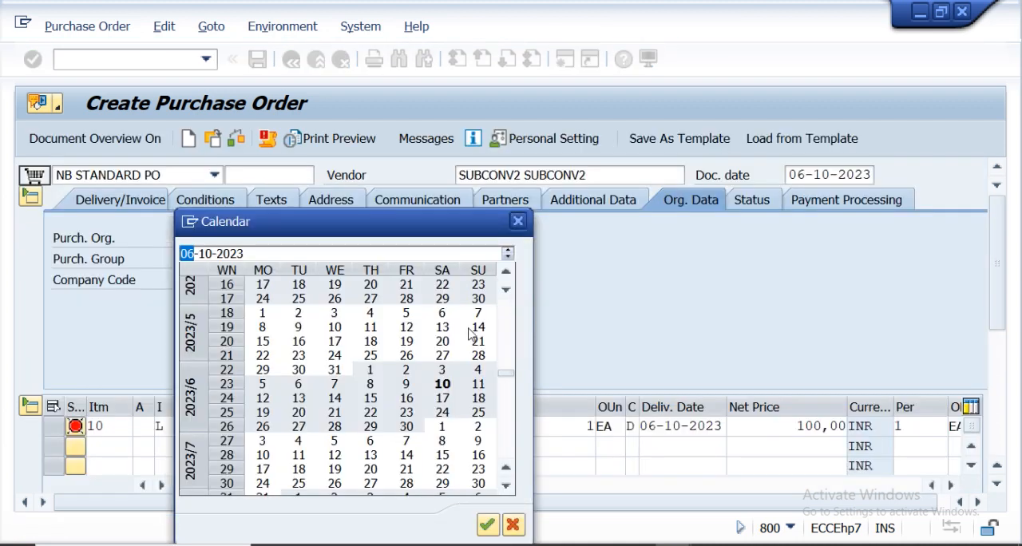
{"action": "double_click", "coordinate": [443, 414]}
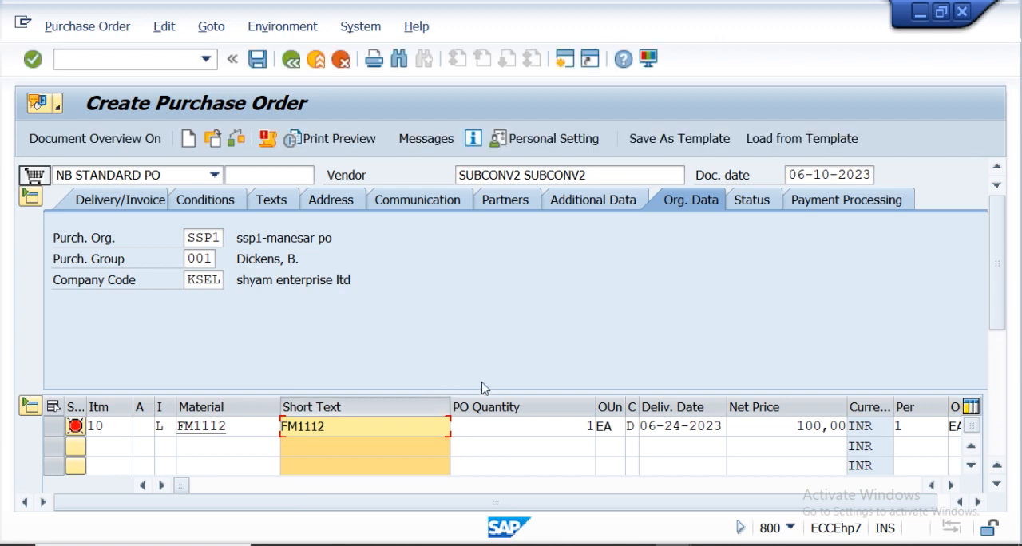
Explode the item's BOM from its material data to load components RM11 and RM12, then return to the order.
{"action": "left_click_drag", "start_coordinate": [996, 245], "coordinate": [999, 388]}
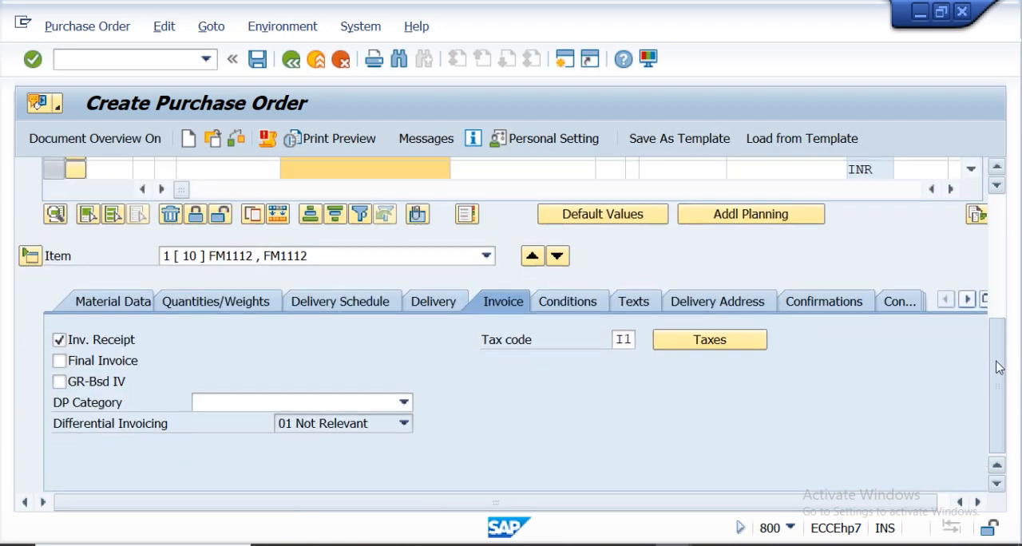
{"action": "left_click", "coordinate": [132, 310]}
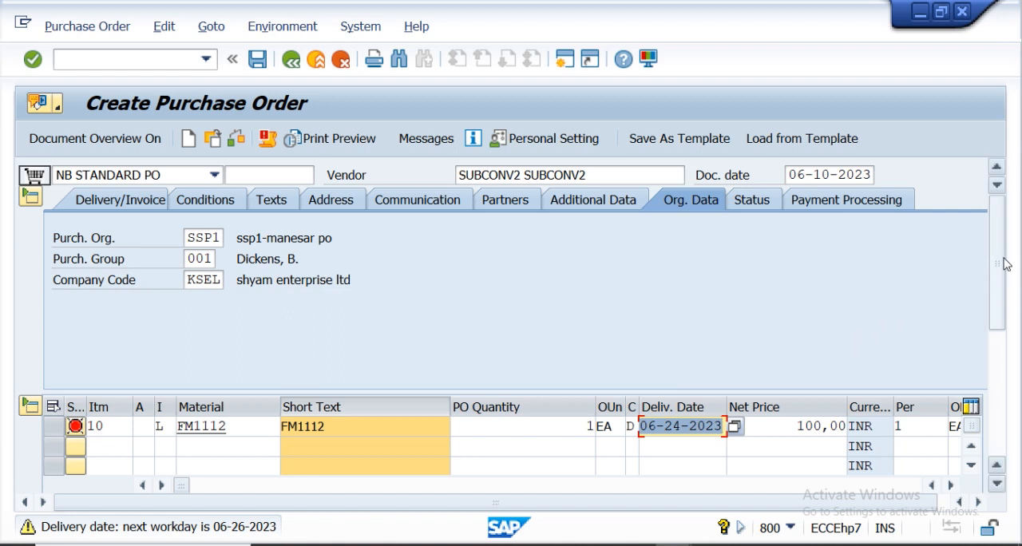
{"action": "left_click_drag", "start_coordinate": [1005, 265], "coordinate": [1011, 381]}
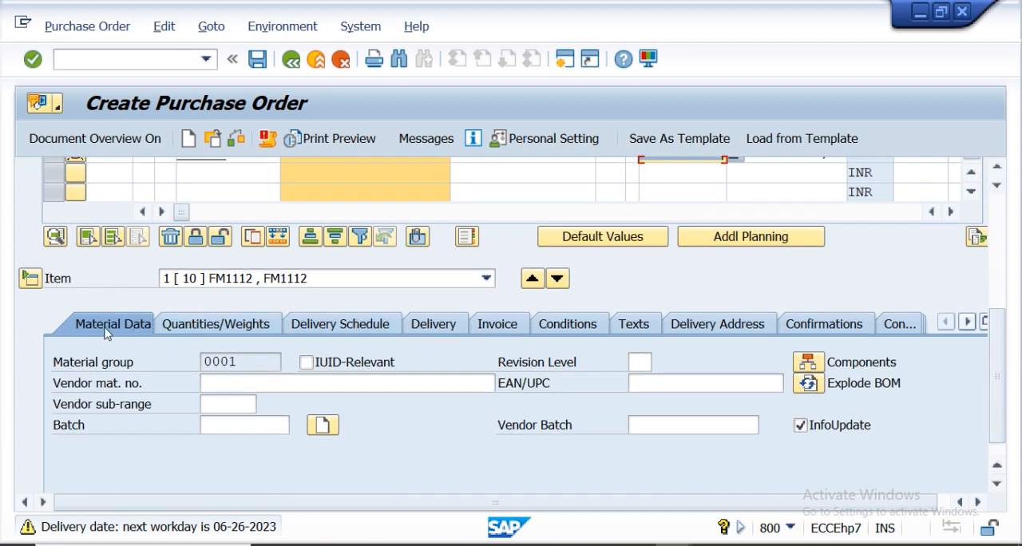
{"action": "left_click", "coordinate": [811, 386]}
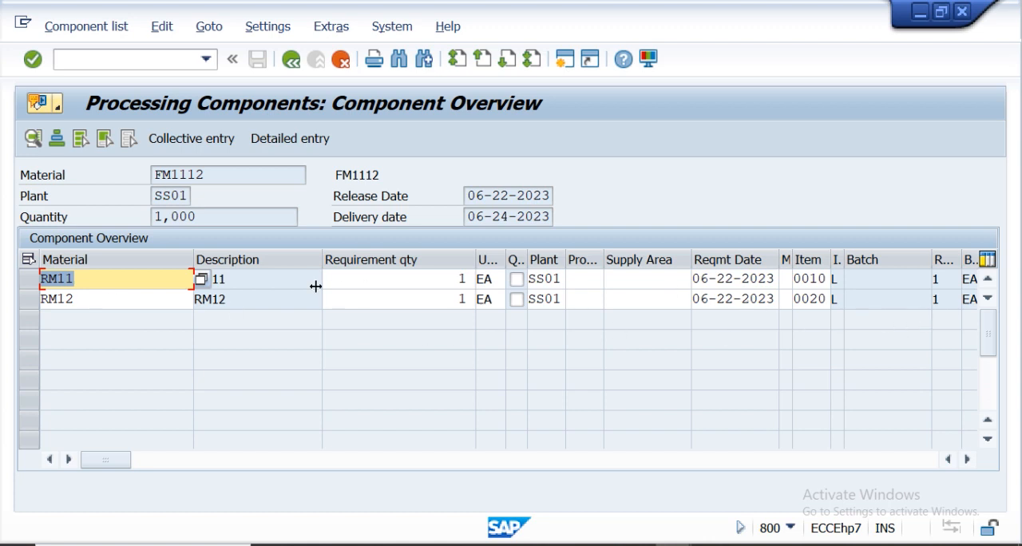
{"action": "left_click", "coordinate": [31, 61]}
{"action": "left_click", "coordinate": [293, 62]}
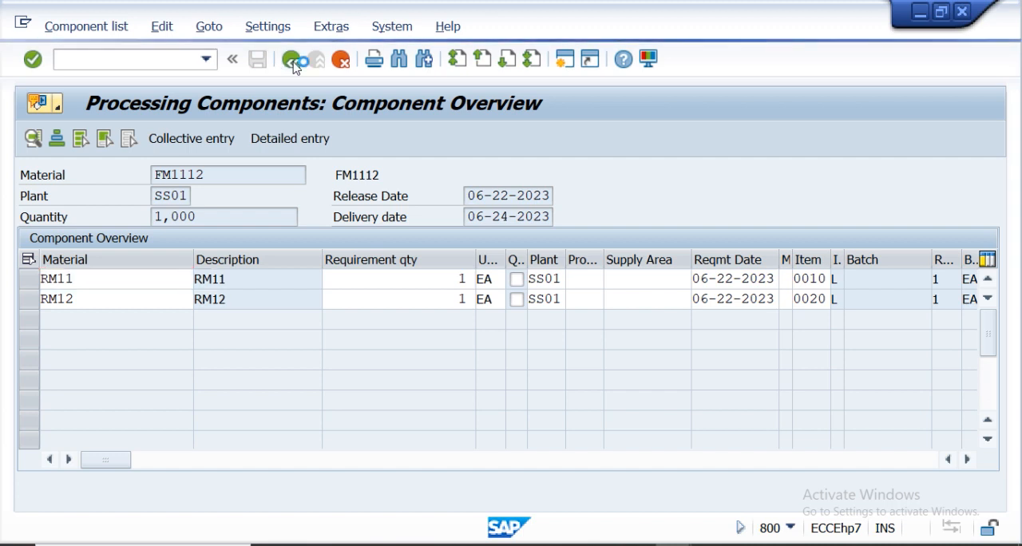
{"action": "left_click", "coordinate": [292, 63]}
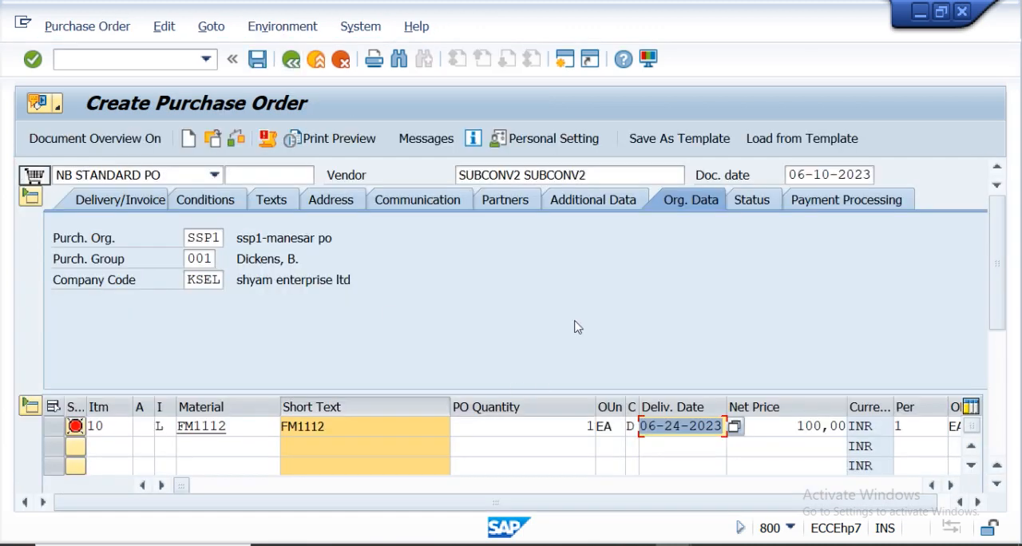
Check the purchase order again and save it.
{"action": "left_click", "coordinate": [236, 140]}
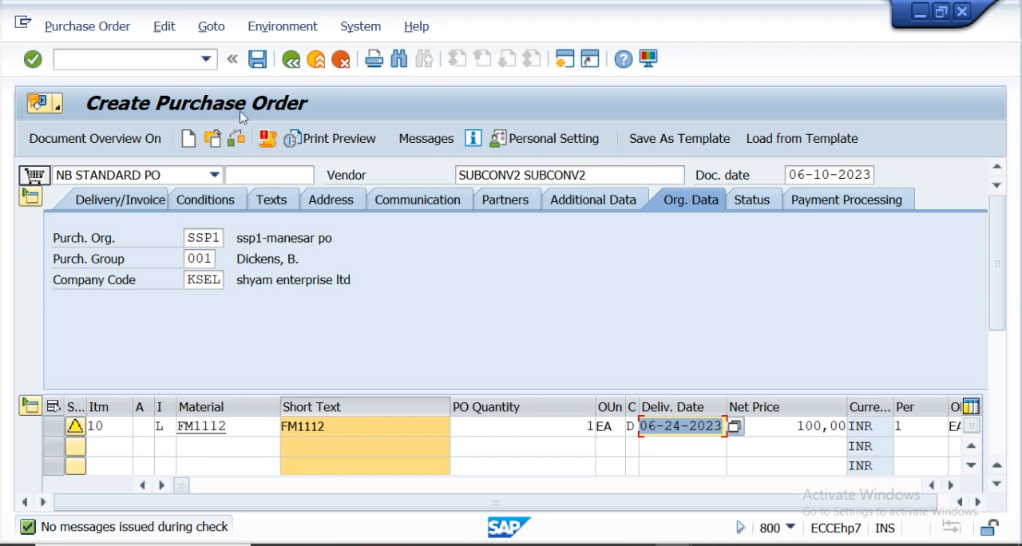
{"action": "left_click", "coordinate": [257, 59]}
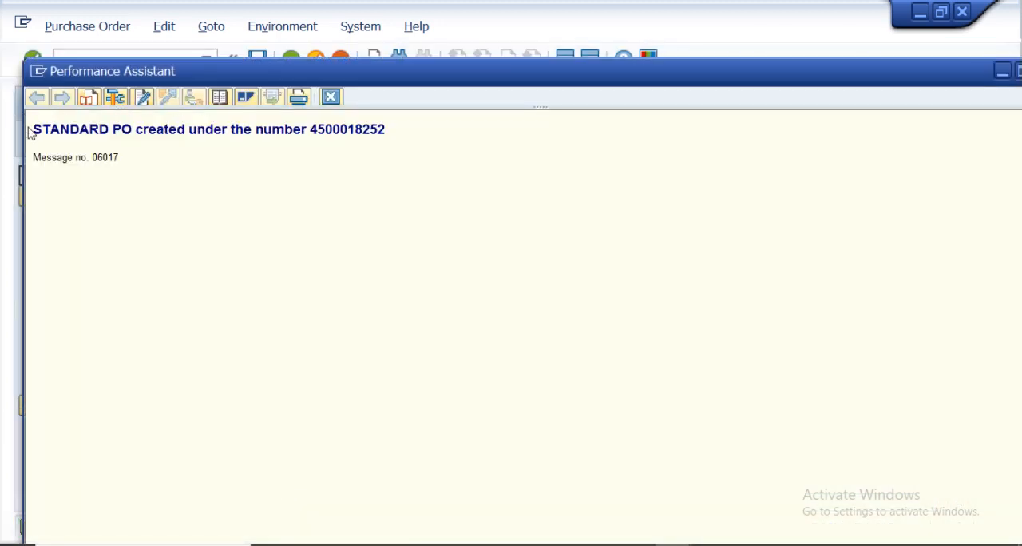
Copy the PO creation message into the 'Subcontracting vendor' Notepad file, then close the message window.
{"action": "left_click_drag", "start_coordinate": [52, 128], "coordinate": [271, 144]}
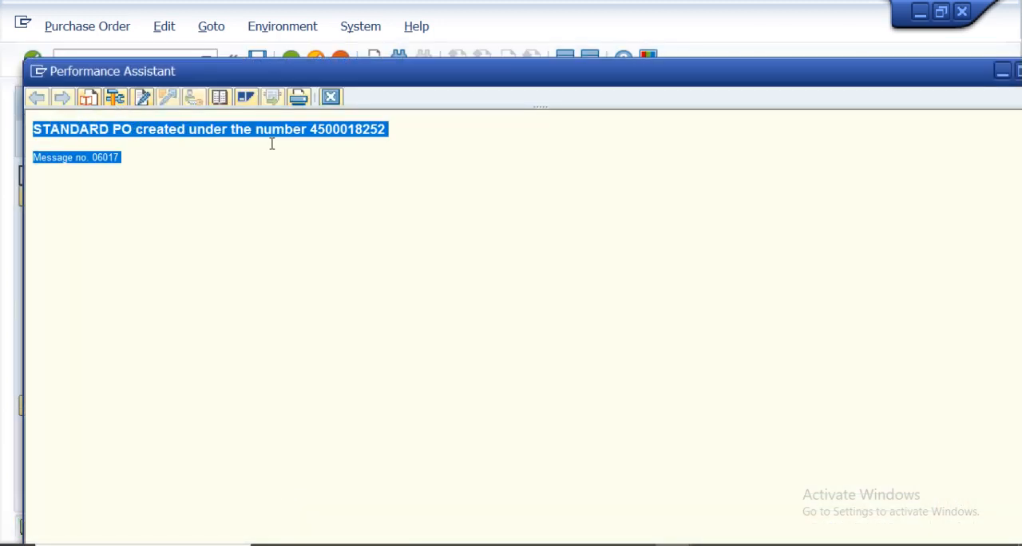
{"action": "left_click_drag", "start_coordinate": [380, 144], "coordinate": [395, 134]}
{"action": "left_click", "coordinate": [397, 140]}
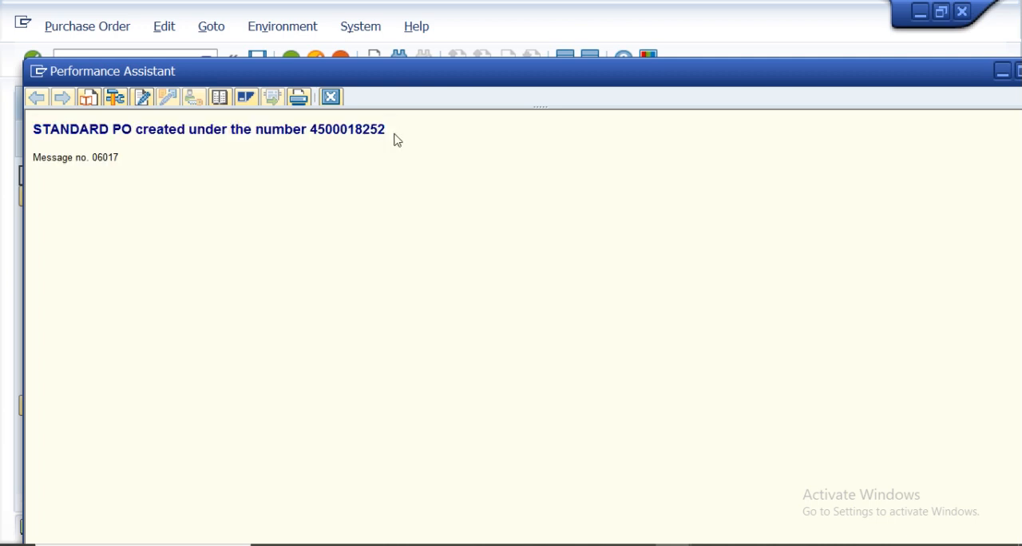
{"action": "left_click_drag", "start_coordinate": [36, 129], "coordinate": [14, 126]}
{"action": "key", "text": "ctrl+c"}
{"action": "left_click", "coordinate": [351, 141]}
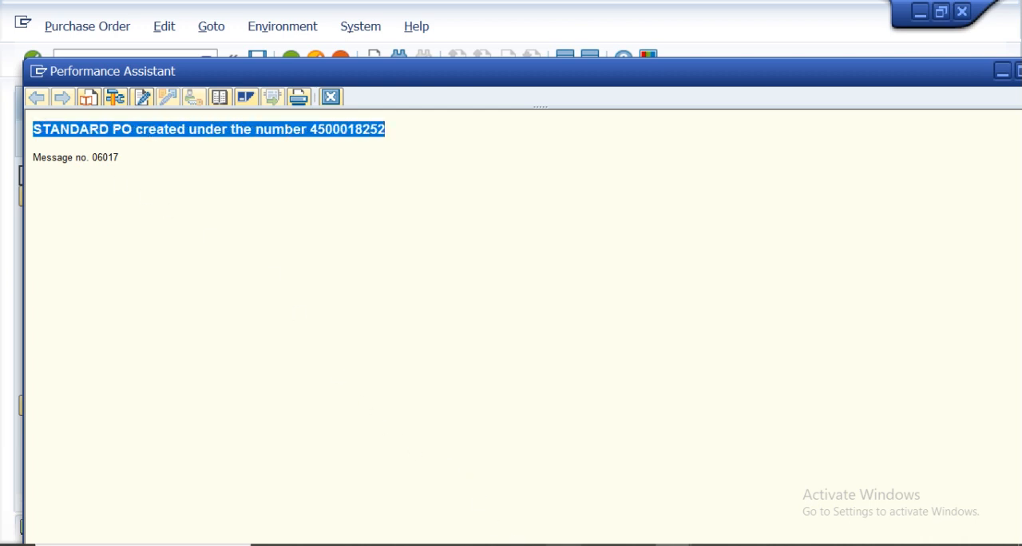
{"action": "left_click", "coordinate": [562, 545]}
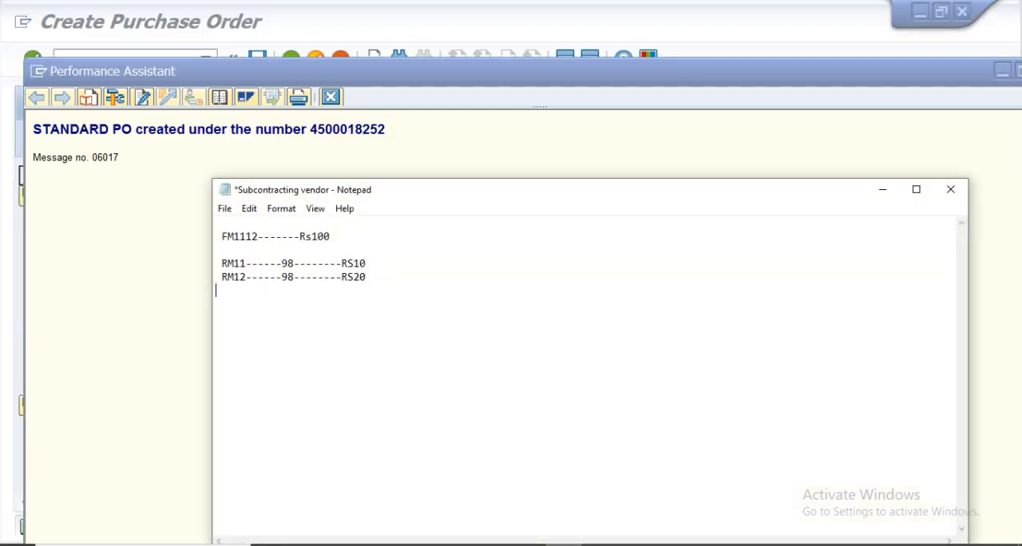
{"action": "key", "text": "ctrl+v"}
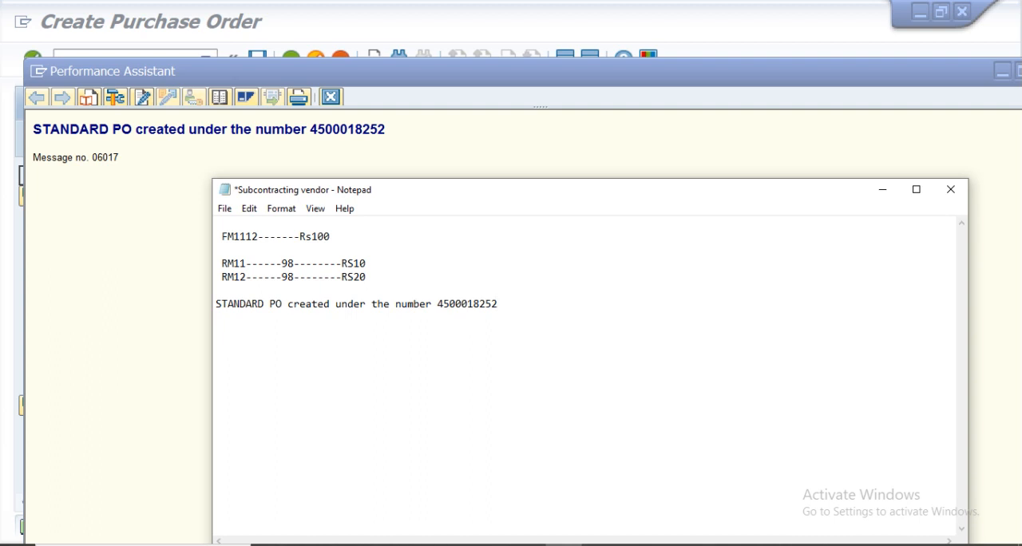
{"action": "left_click", "coordinate": [882, 196]}
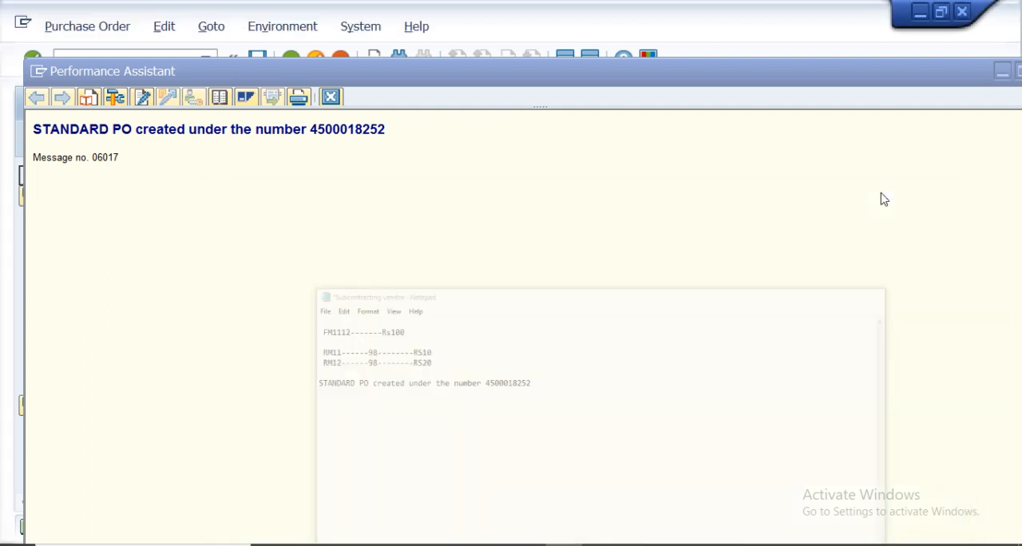
{"action": "left_click", "coordinate": [332, 97]}
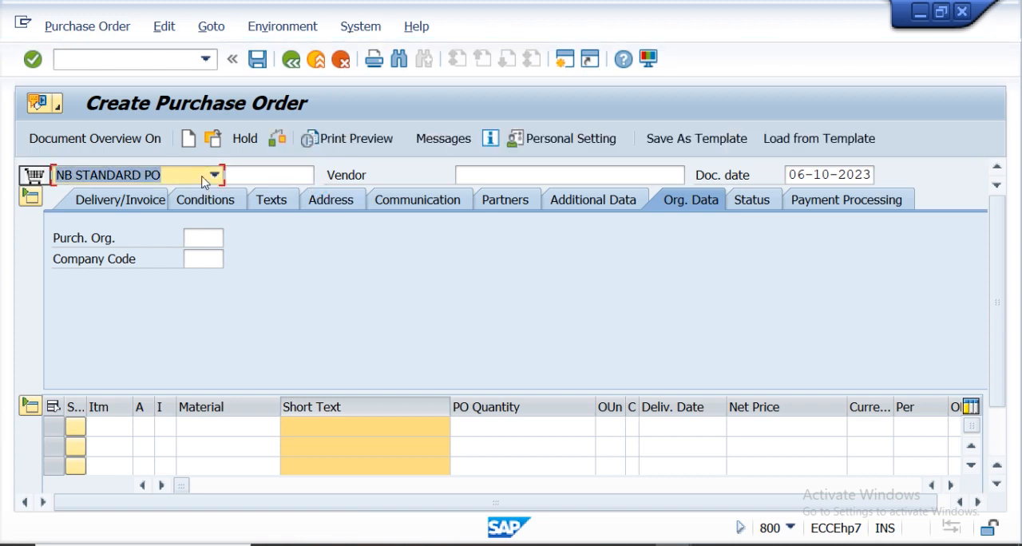
Start transaction ME2O for subcontracting stock monitoring by vendor.
{"action": "left_click", "coordinate": [123, 57]}
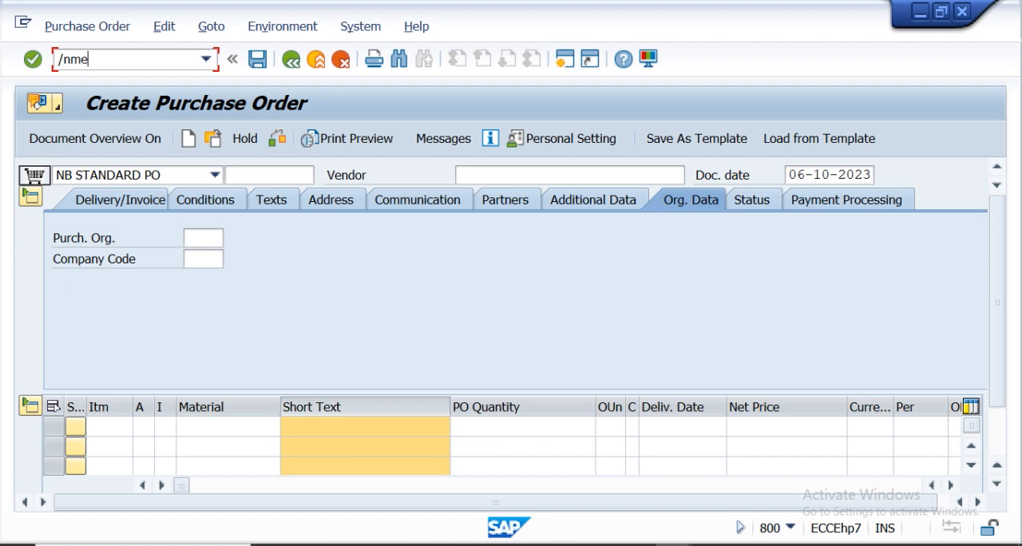
{"action": "key", "text": "Return"}
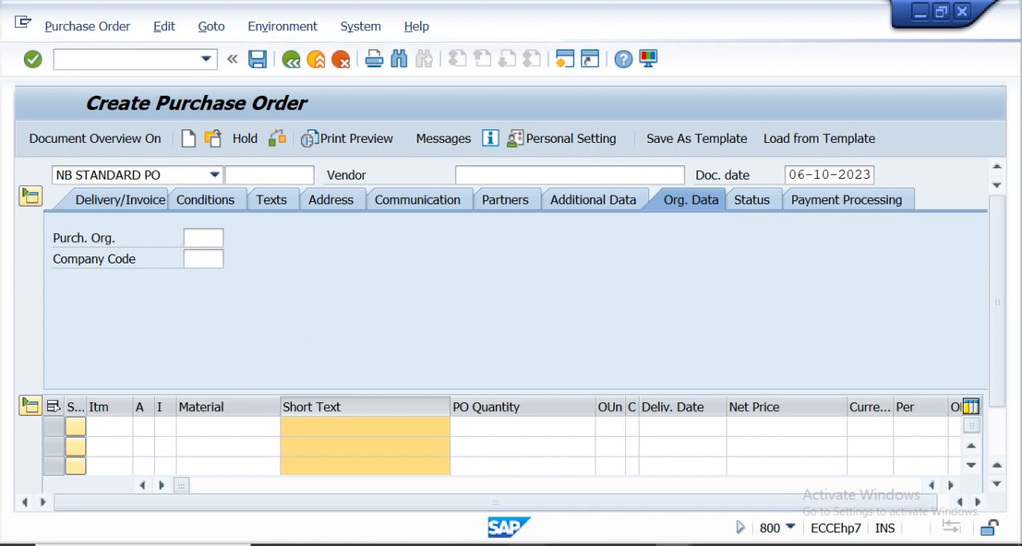
{"action": "mouse_move", "coordinate": [527, 545]}
{"action": "left_click", "coordinate": [592, 453]}
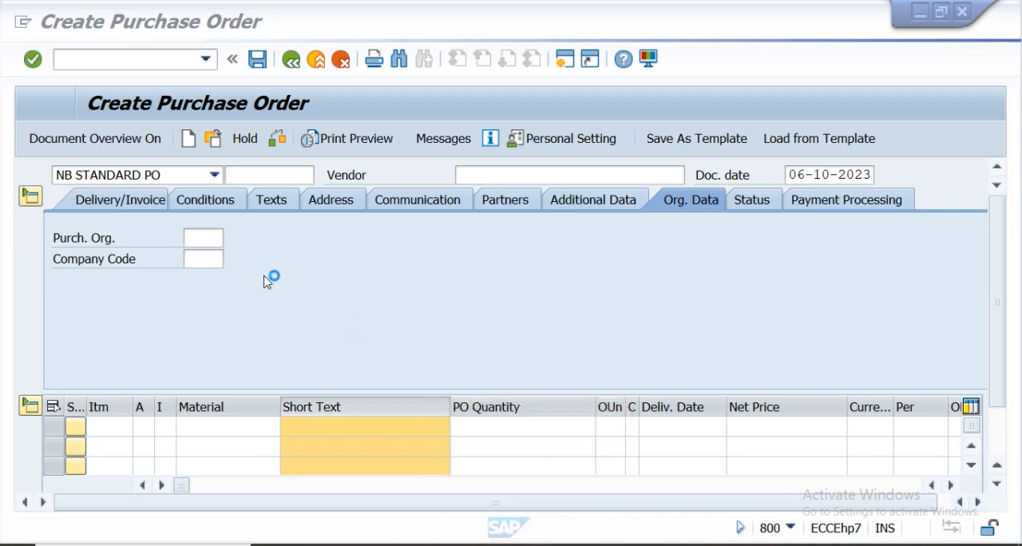
{"action": "mouse_move", "coordinate": [611, 541]}
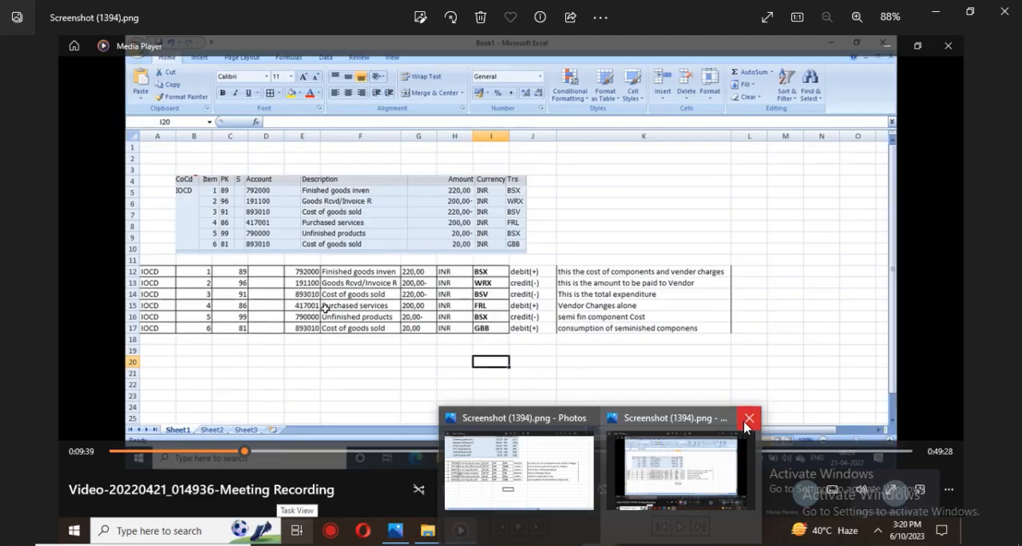
Restrict the components provided to RM11 and RM12 and run SC stock monitoring for vendor SUBCONV2.
{"action": "left_click", "coordinate": [749, 417]}
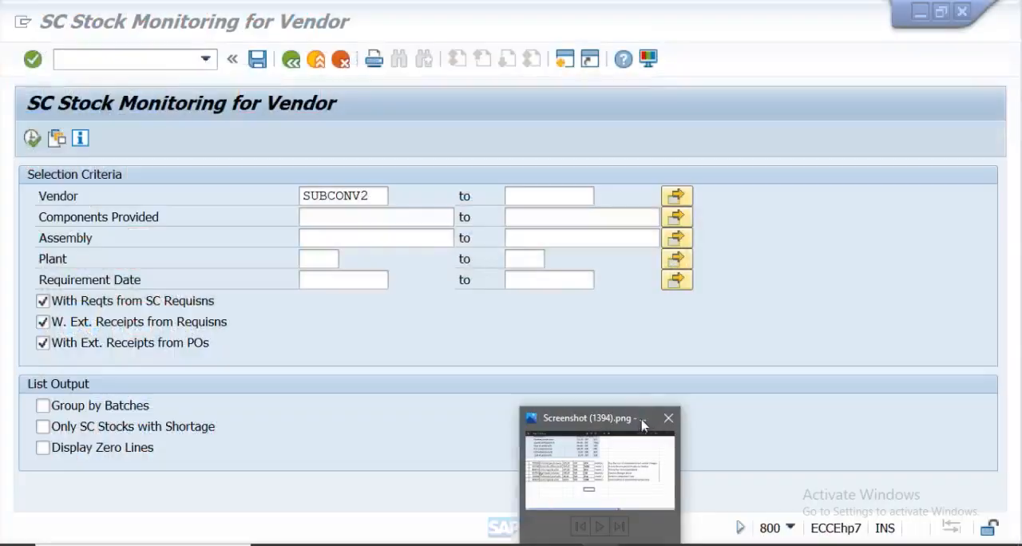
{"action": "left_click", "coordinate": [669, 419]}
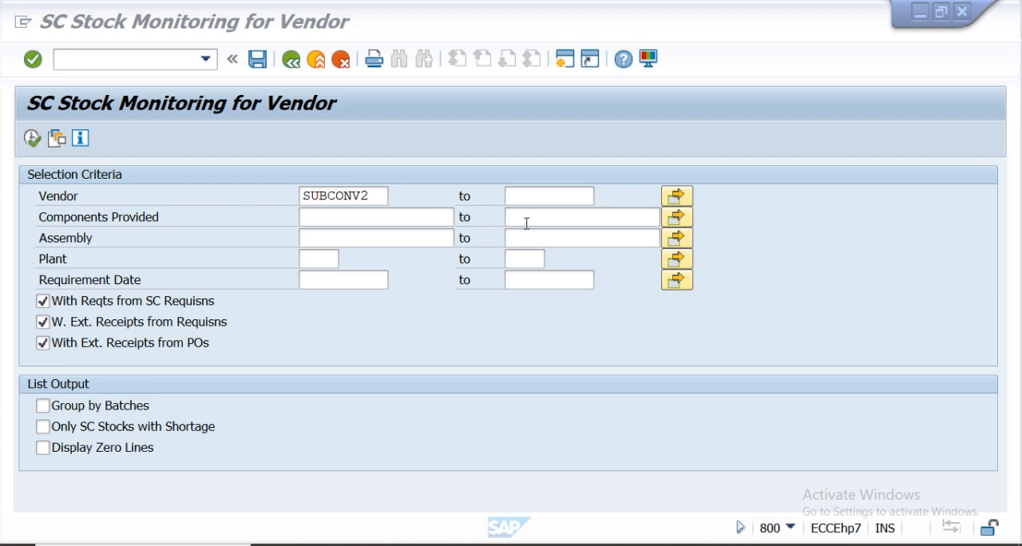
{"action": "left_click", "coordinate": [684, 217]}
{"action": "left_click", "coordinate": [684, 221]}
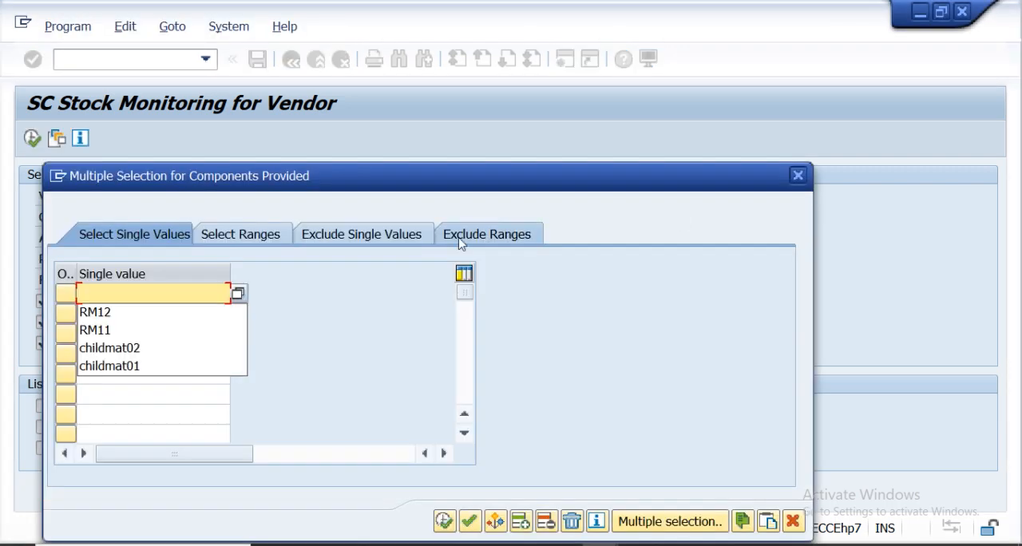
{"action": "left_click", "coordinate": [113, 334]}
{"action": "left_click", "coordinate": [107, 316]}
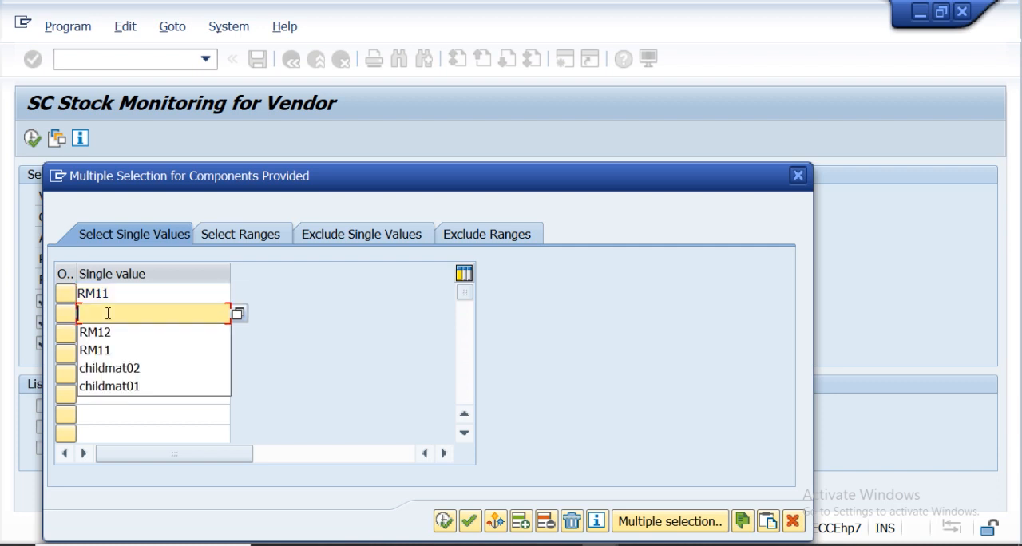
{"action": "left_click", "coordinate": [107, 332]}
{"action": "left_click", "coordinate": [473, 523]}
{"action": "left_click", "coordinate": [473, 525]}
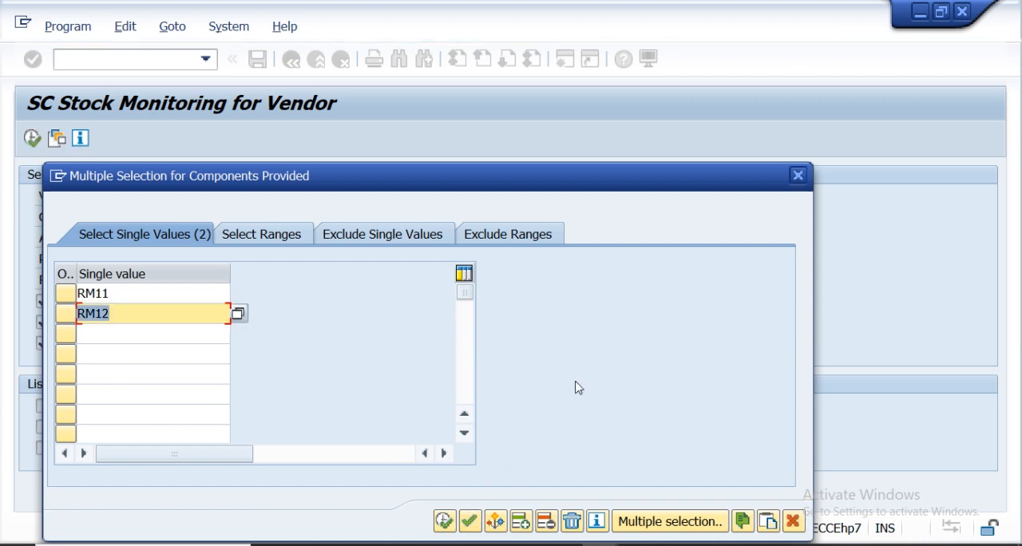
{"action": "left_click", "coordinate": [792, 175]}
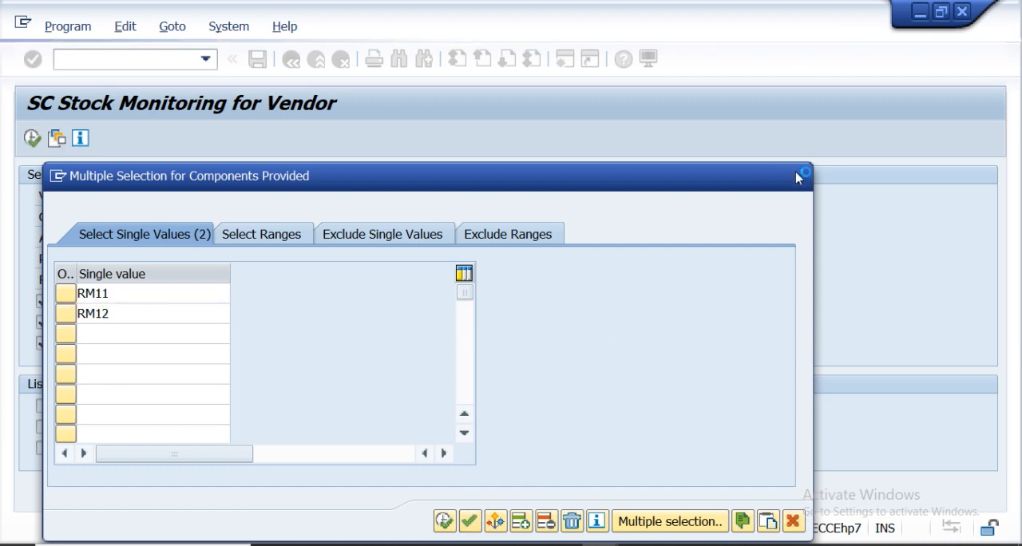
{"action": "left_click", "coordinate": [326, 384]}
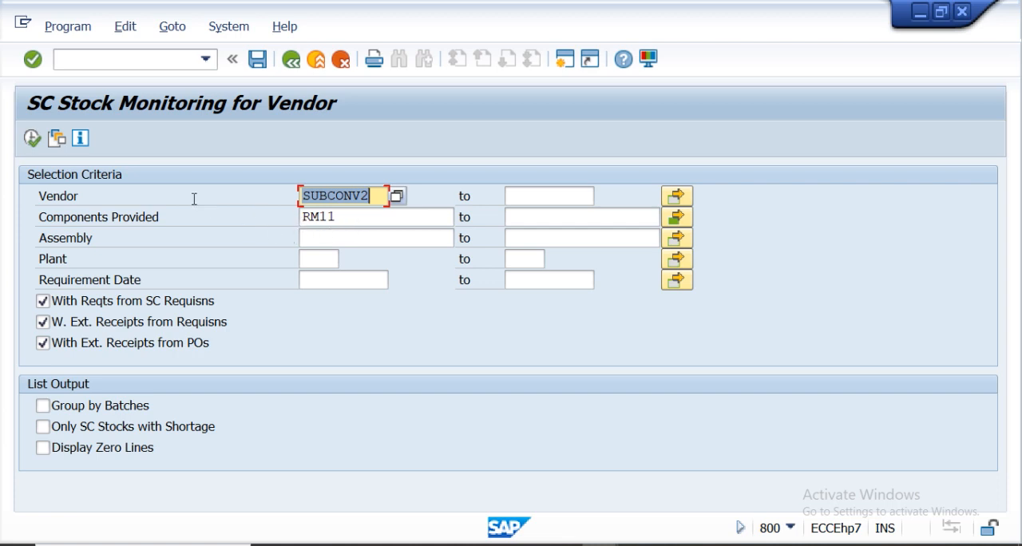
{"action": "left_click", "coordinate": [32, 138]}
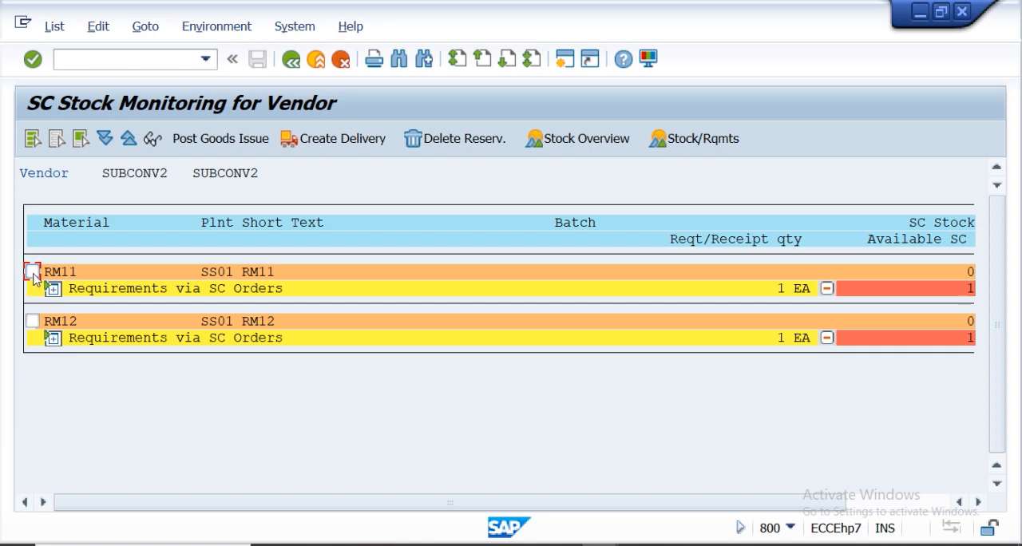
Post a goods issue of RM11 and RM12 to the vendor from storage location KSS1, quantity 1 each.
{"action": "left_click", "coordinate": [33, 321]}
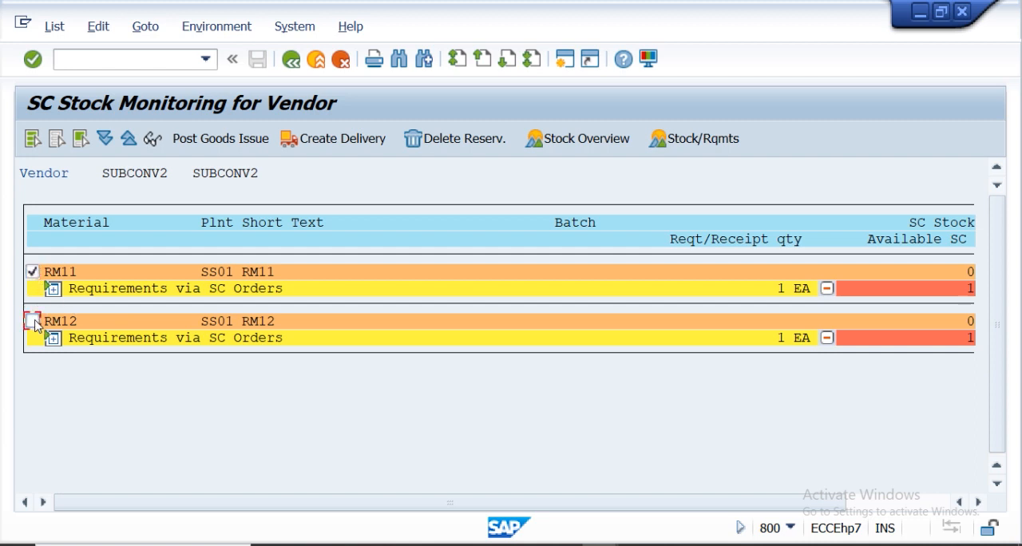
{"action": "left_click", "coordinate": [214, 140]}
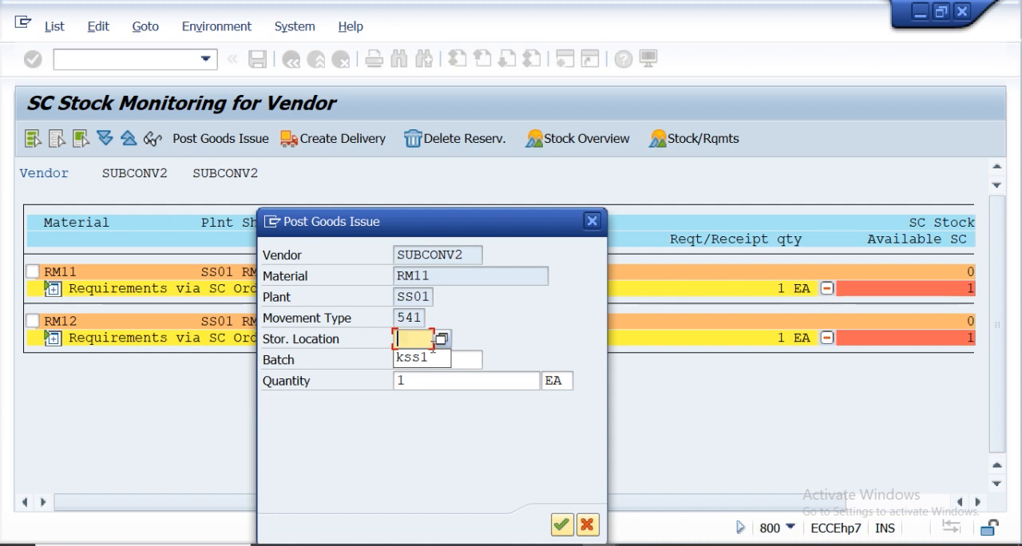
{"action": "left_click", "coordinate": [411, 361]}
{"action": "left_click", "coordinate": [411, 361]}
{"action": "left_click", "coordinate": [562, 525]}
{"action": "left_click", "coordinate": [563, 526]}
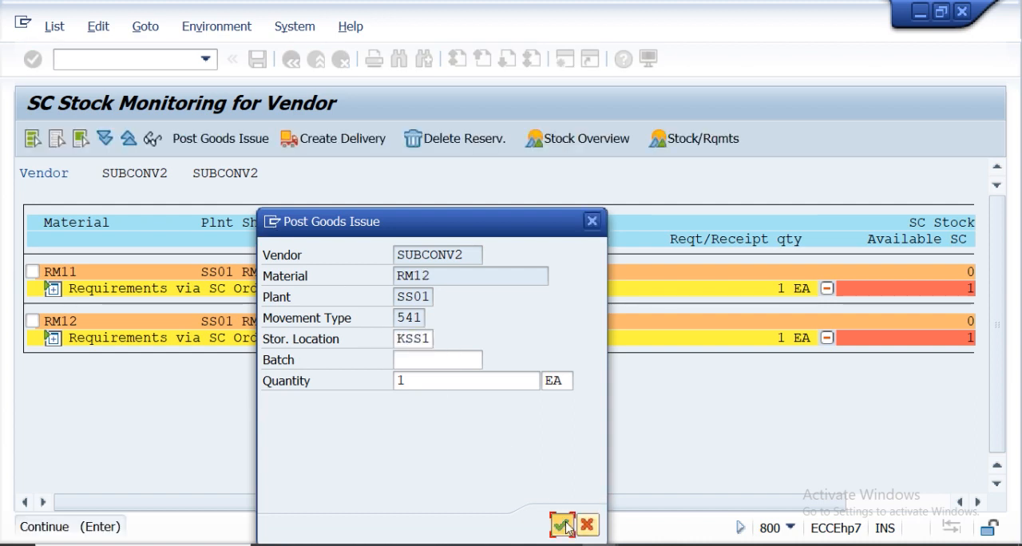
{"action": "left_click", "coordinate": [564, 526]}
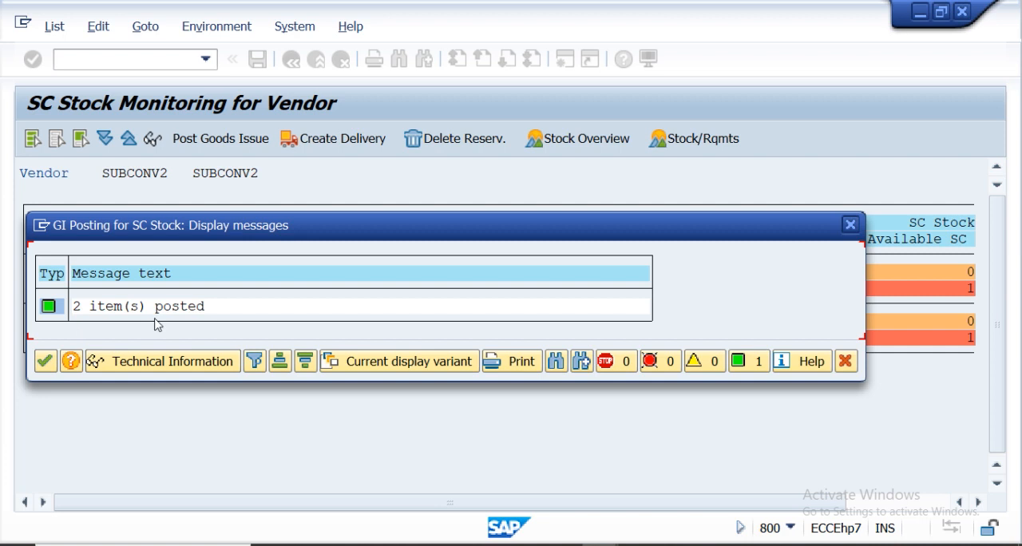
{"action": "left_click", "coordinate": [850, 226]}
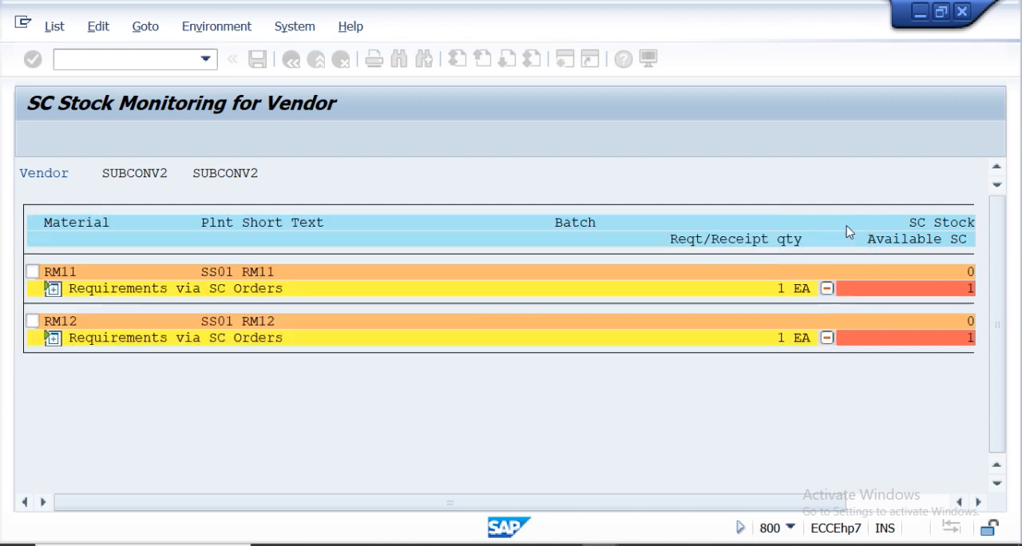
Open stock overview MMBE and display stock for material RM11 in plant SS01, storage location KSS1.
{"action": "left_click", "coordinate": [101, 64]}
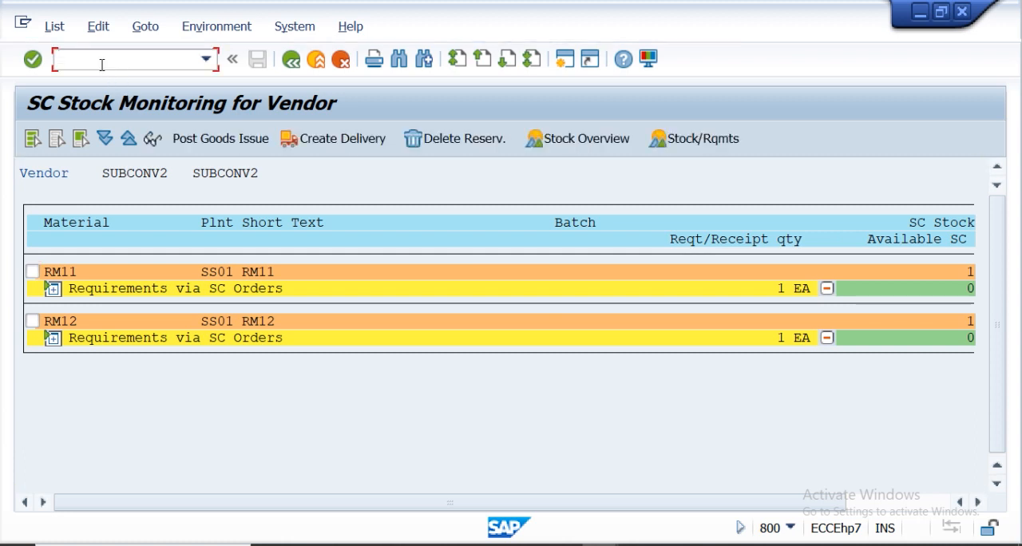
{"action": "type", "text": "/nmmbe"}
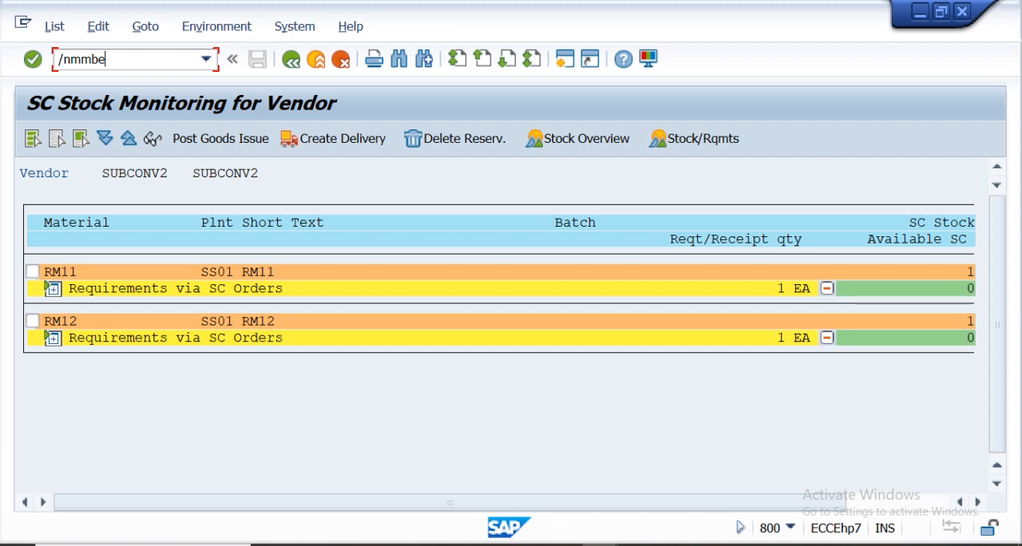
{"action": "key", "text": "Return"}
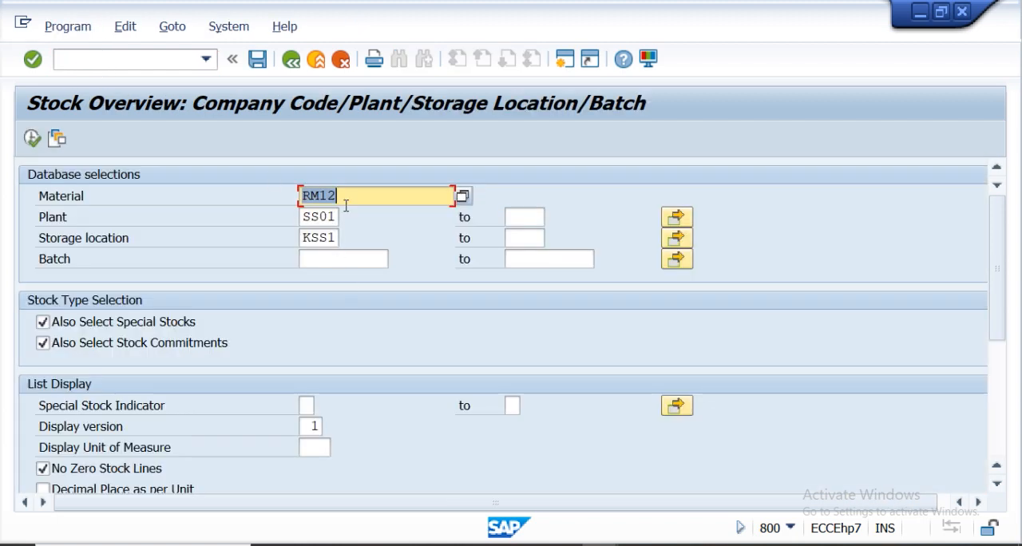
{"action": "key", "text": "F8"}
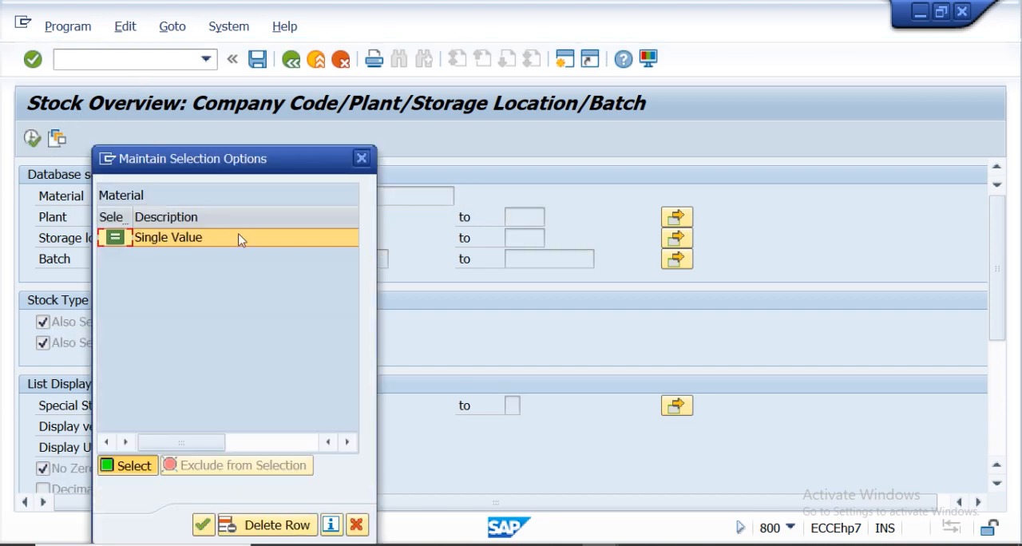
{"action": "left_click", "coordinate": [363, 160]}
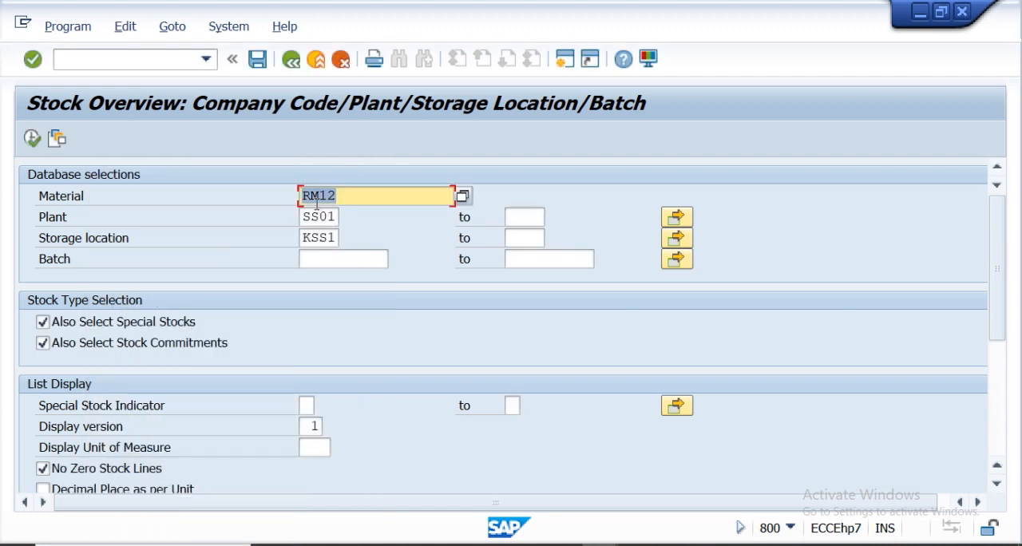
{"action": "left_click", "coordinate": [340, 196]}
{"action": "key", "text": "BackSpace"}
{"action": "type", "text": "1"}
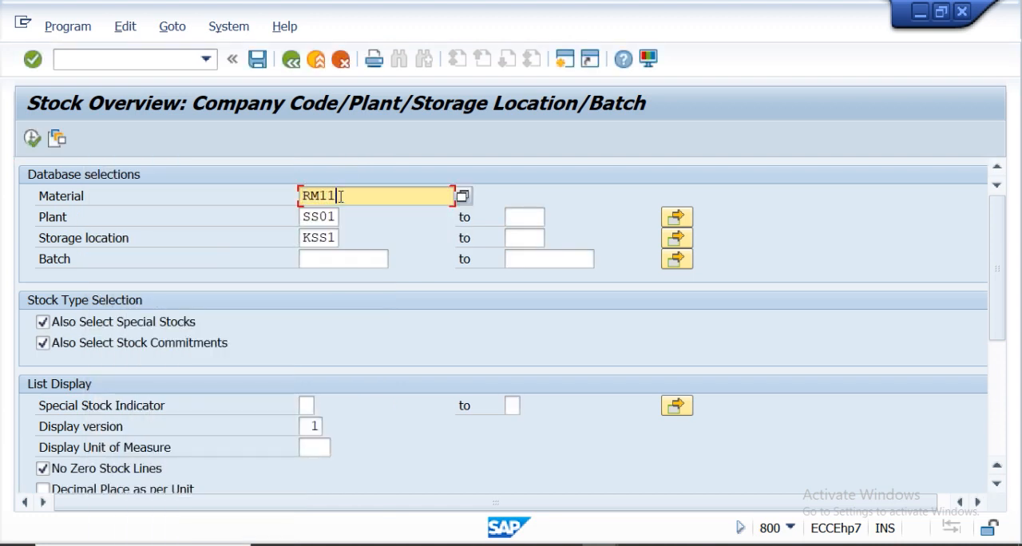
{"action": "left_click", "coordinate": [32, 139]}
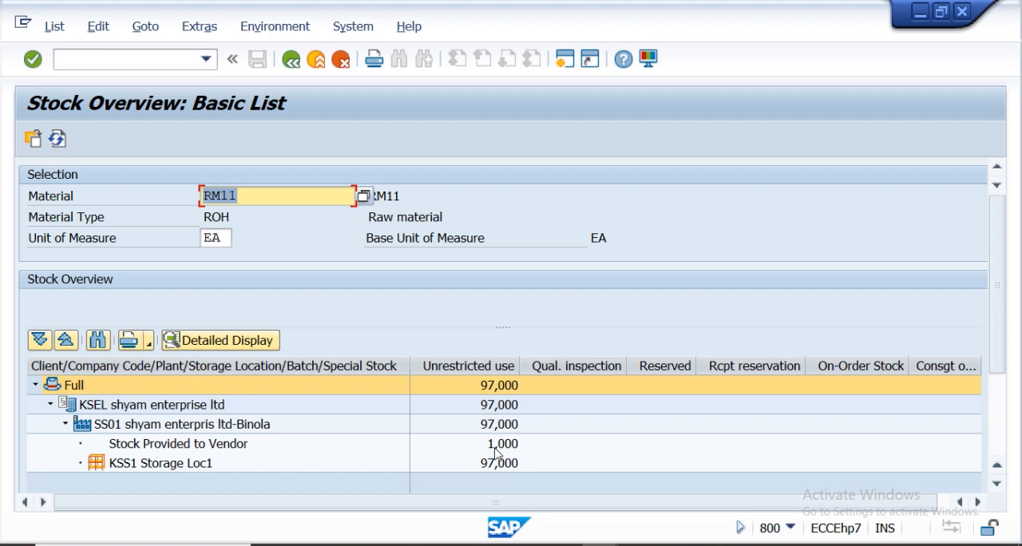
Return to the selection screen and display the stock overview for material RM12.
{"action": "left_click", "coordinate": [294, 62]}
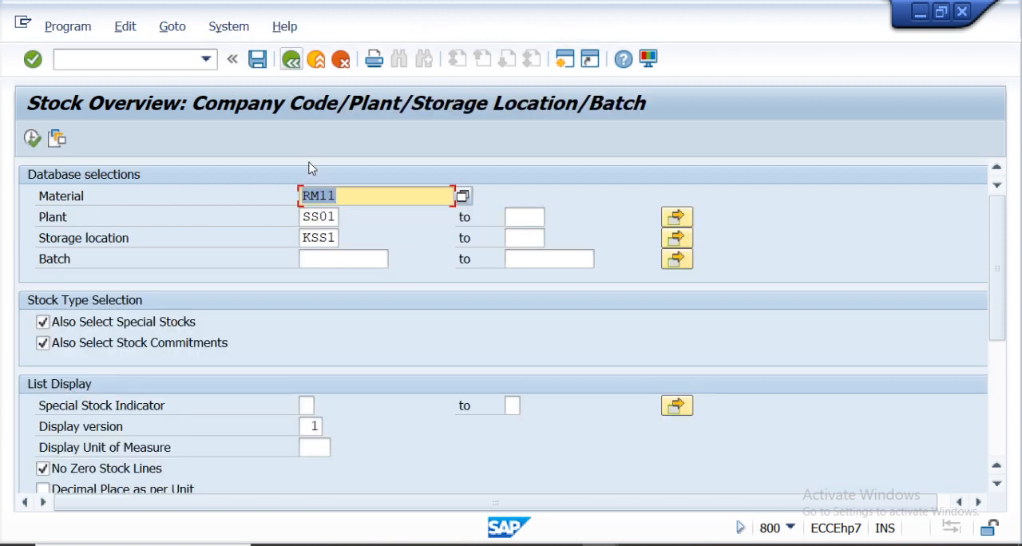
{"action": "left_click", "coordinate": [349, 199]}
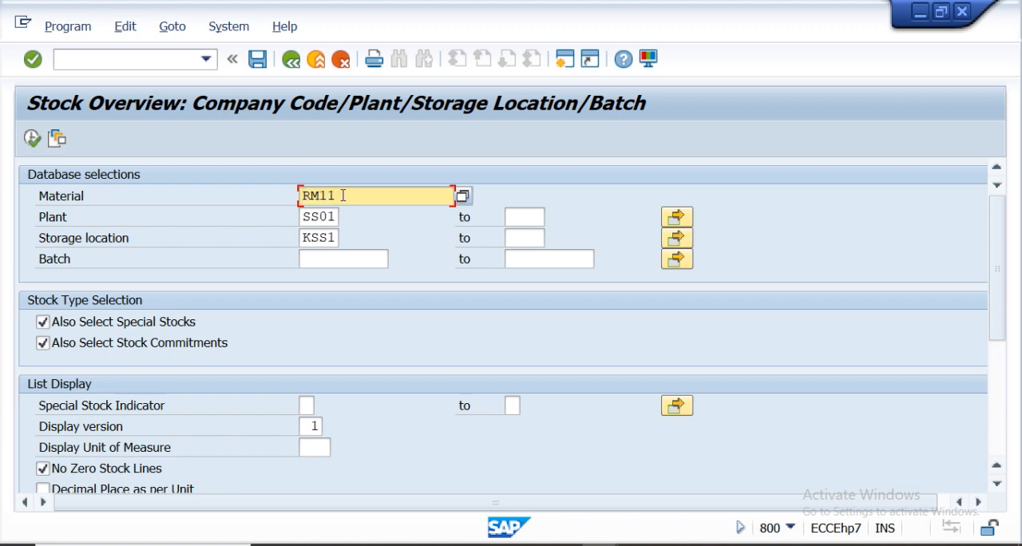
{"action": "key", "text": "BackSpace"}
{"action": "type", "text": "2"}
{"action": "left_click", "coordinate": [32, 140]}
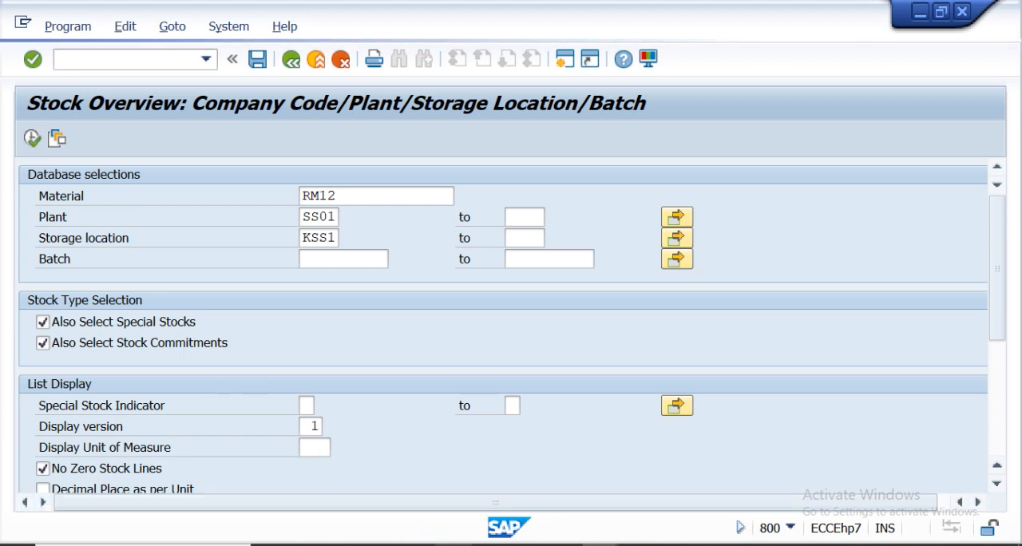
{"action": "mouse_move", "coordinate": [453, 544]}
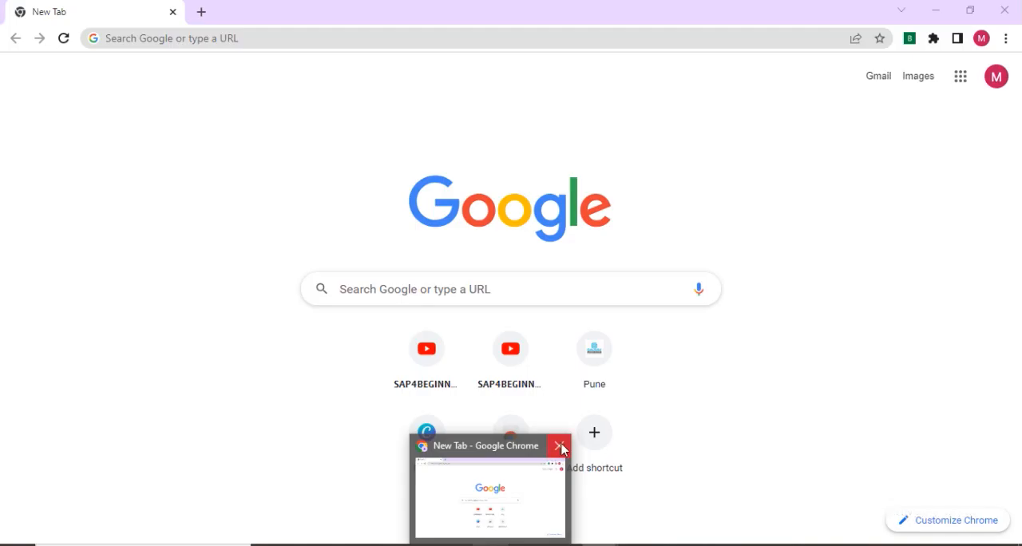
{"action": "left_click", "coordinate": [561, 447]}
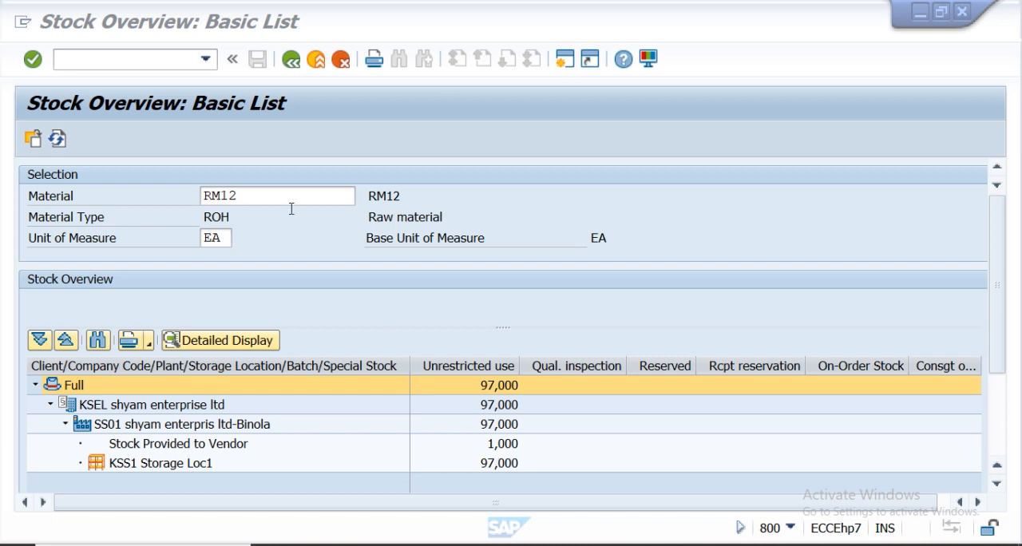
Open MIGO and set the action to Goods Receipt against a purchase order.
{"action": "left_click", "coordinate": [289, 61]}
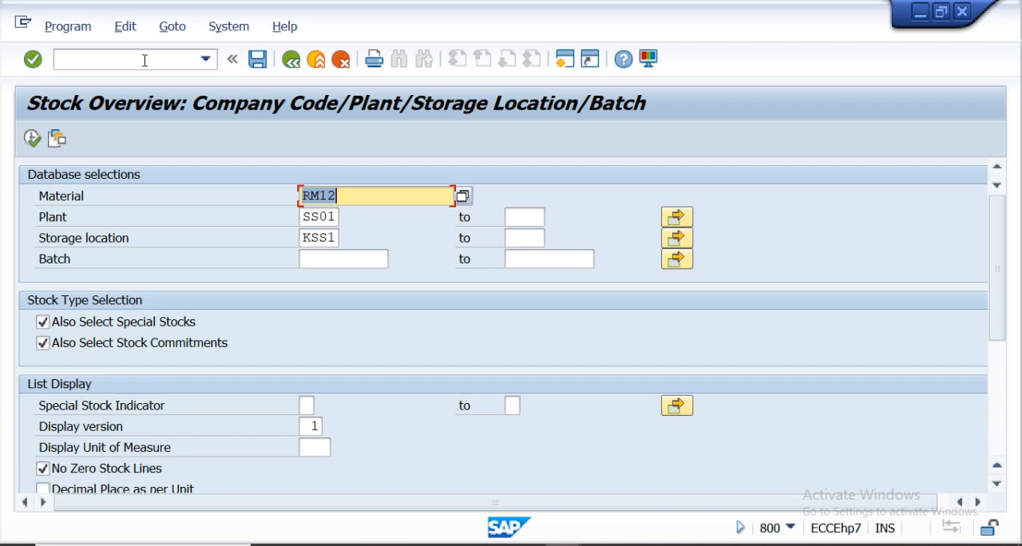
{"action": "left_click", "coordinate": [145, 61]}
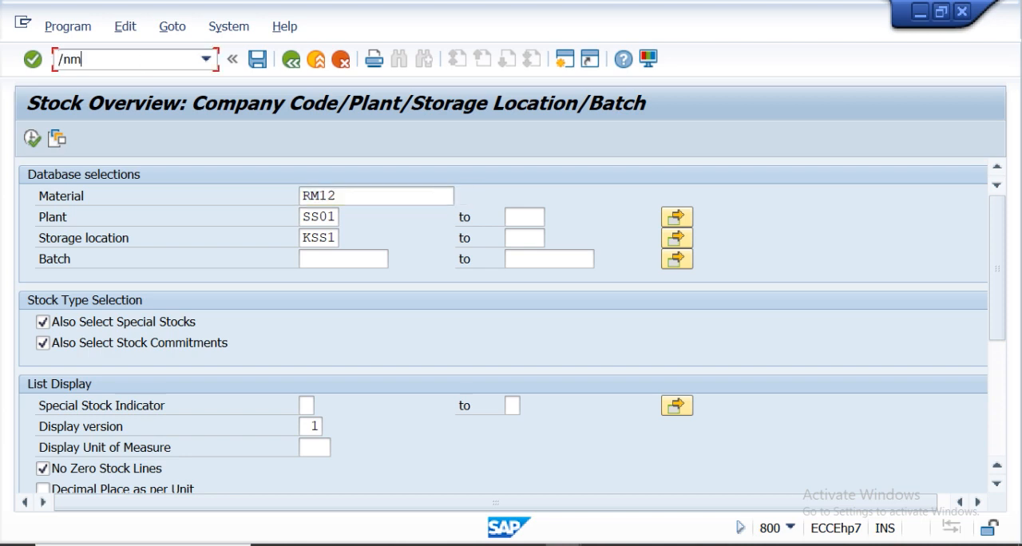
{"action": "key", "text": "Return"}
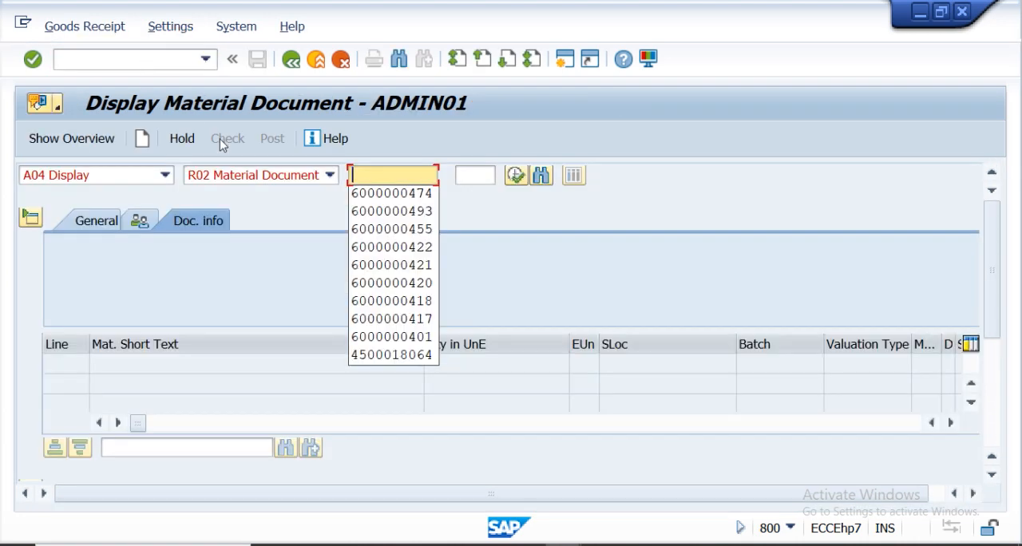
{"action": "left_click", "coordinate": [165, 174]}
{"action": "left_click", "coordinate": [113, 198]}
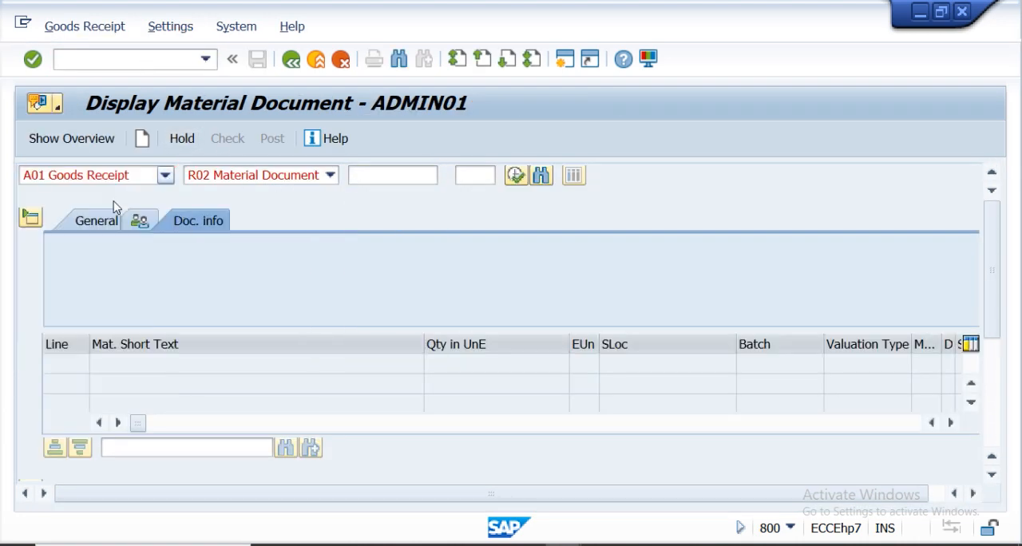
Copy the new PO number from the 'Subcontracting vendor' Notepad file and paste it into the purchase order field.
{"action": "left_click", "coordinate": [364, 174]}
{"action": "left_click", "coordinate": [365, 179]}
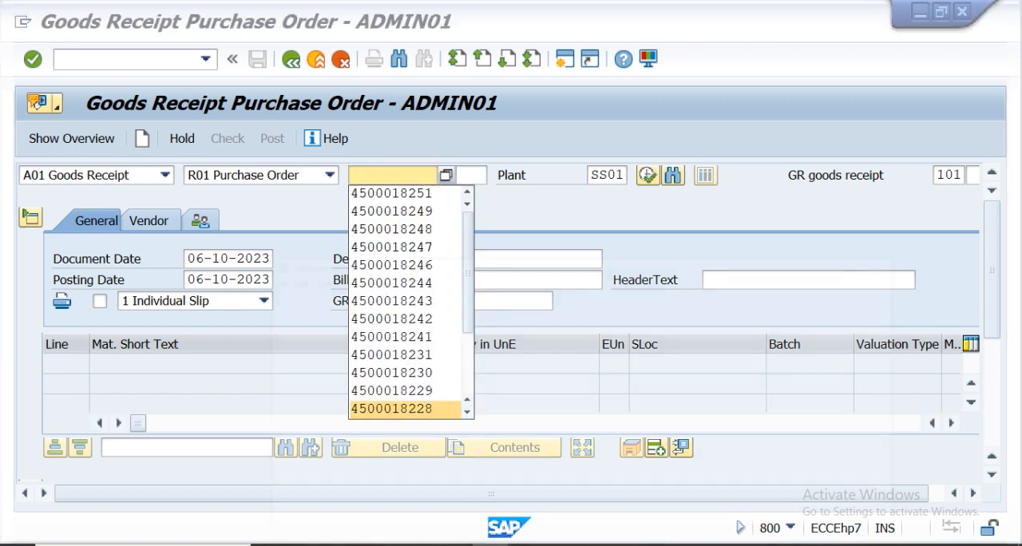
{"action": "left_click", "coordinate": [468, 385]}
{"action": "left_click", "coordinate": [492, 544]}
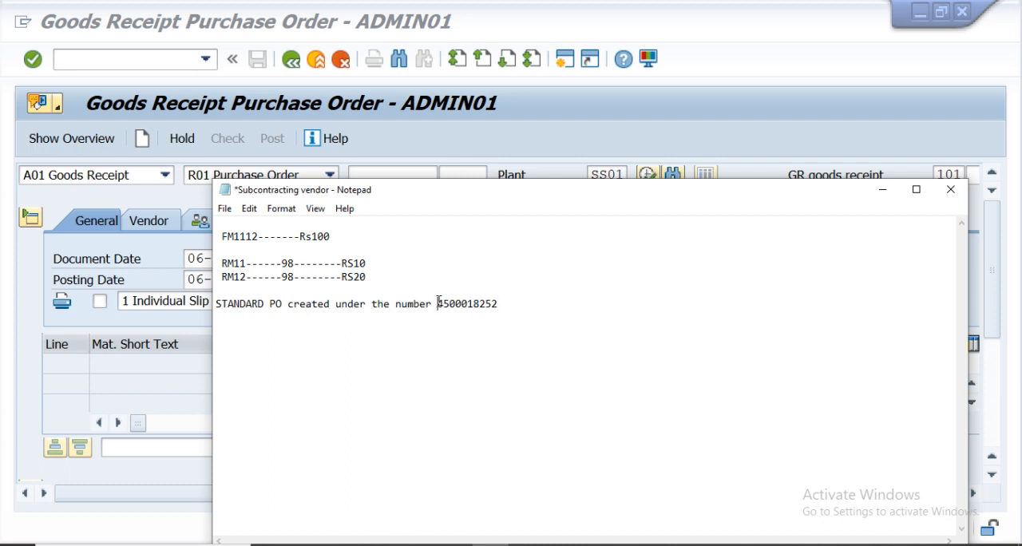
{"action": "left_click_drag", "start_coordinate": [438, 303], "coordinate": [501, 314]}
{"action": "key", "text": "ctrl+c"}
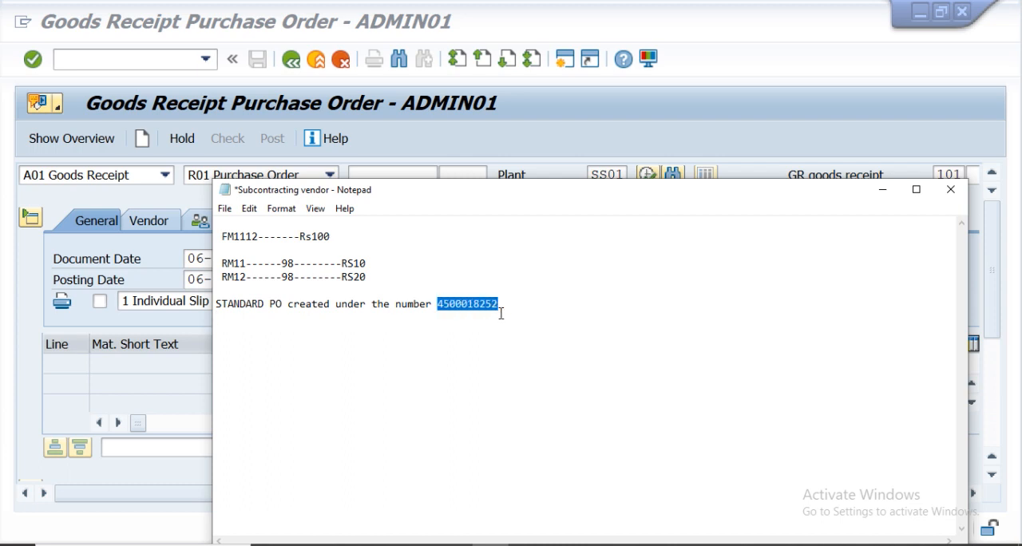
{"action": "mouse_move", "coordinate": [565, 544]}
{"action": "left_click", "coordinate": [643, 484]}
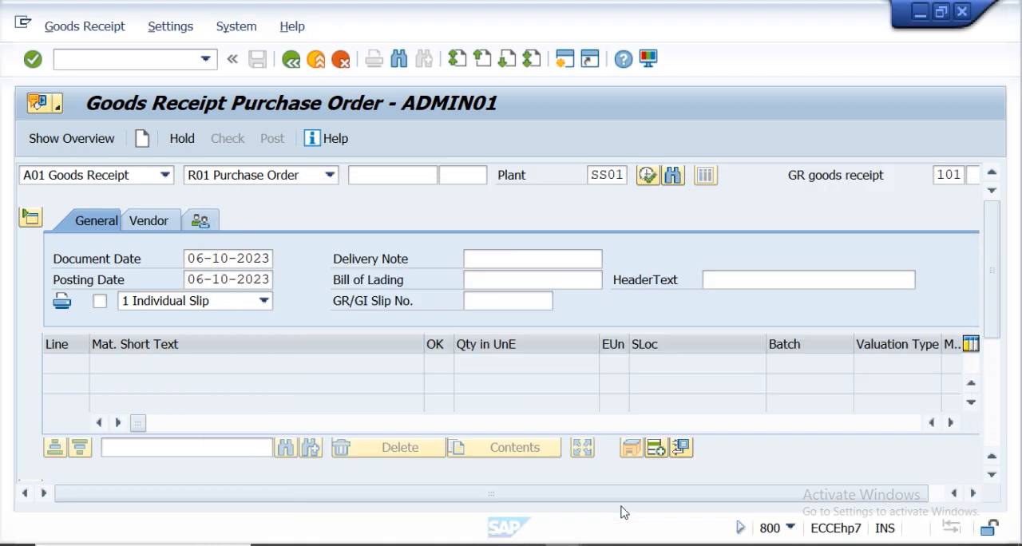
{"action": "right_click", "coordinate": [363, 178]}
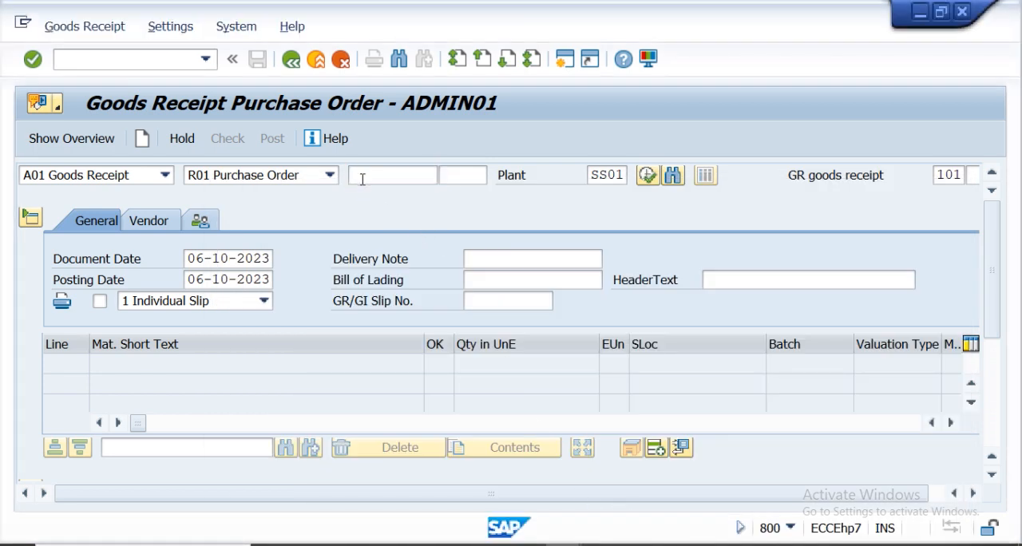
{"action": "left_click", "coordinate": [363, 179]}
{"action": "key", "text": "ctrl+v"}
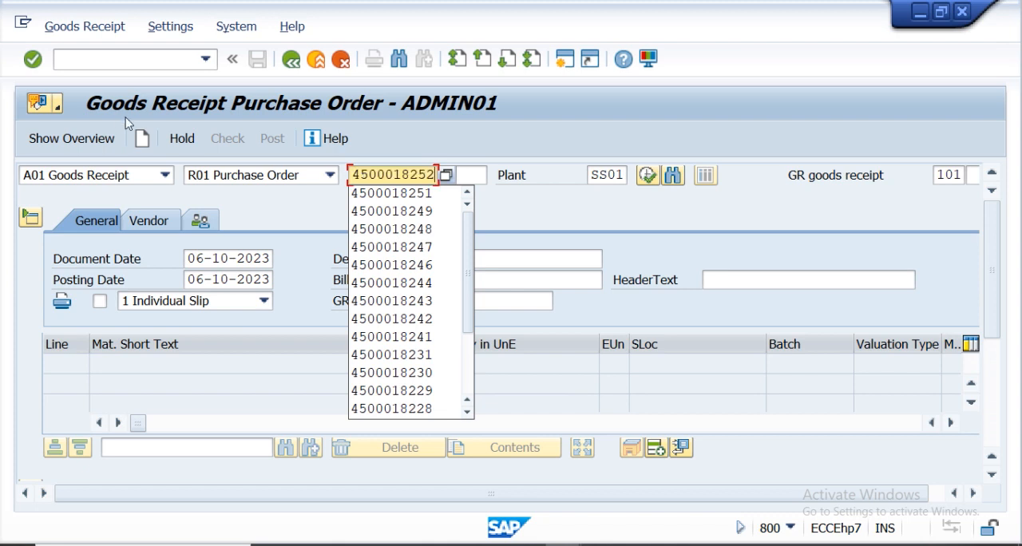
{"action": "left_click", "coordinate": [26, 62]}
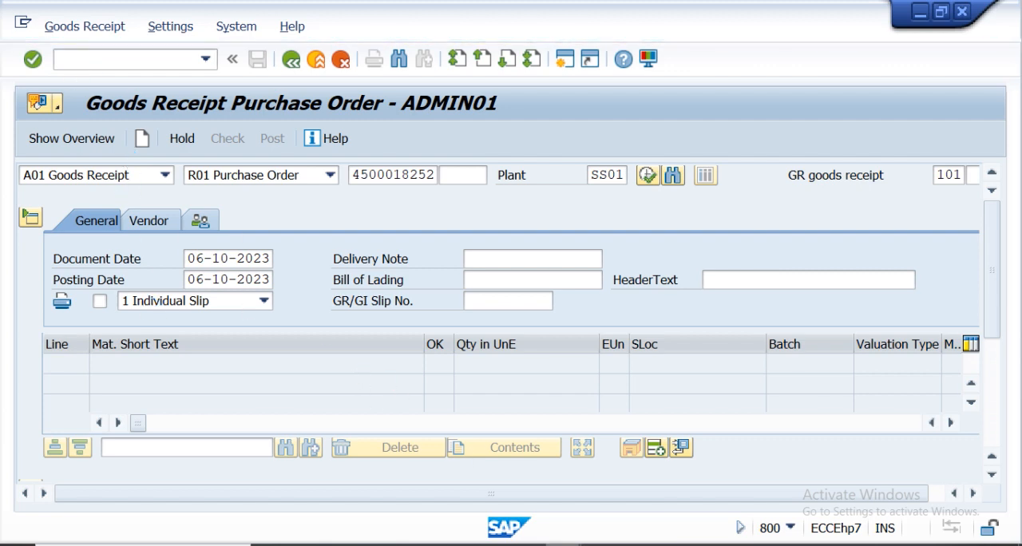
{"action": "mouse_move", "coordinate": [487, 543]}
{"action": "left_click", "coordinate": [447, 487]}
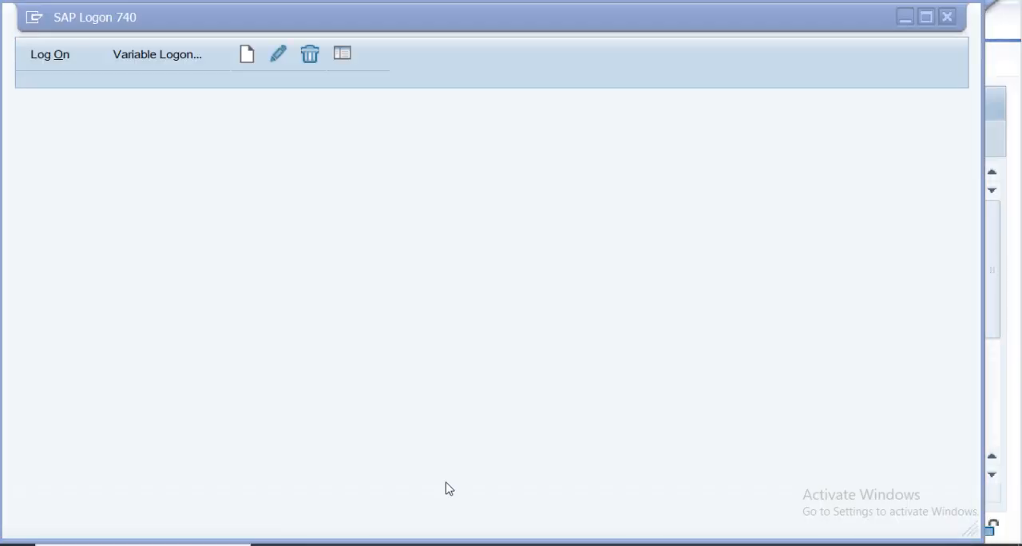
{"action": "mouse_move", "coordinate": [563, 541]}
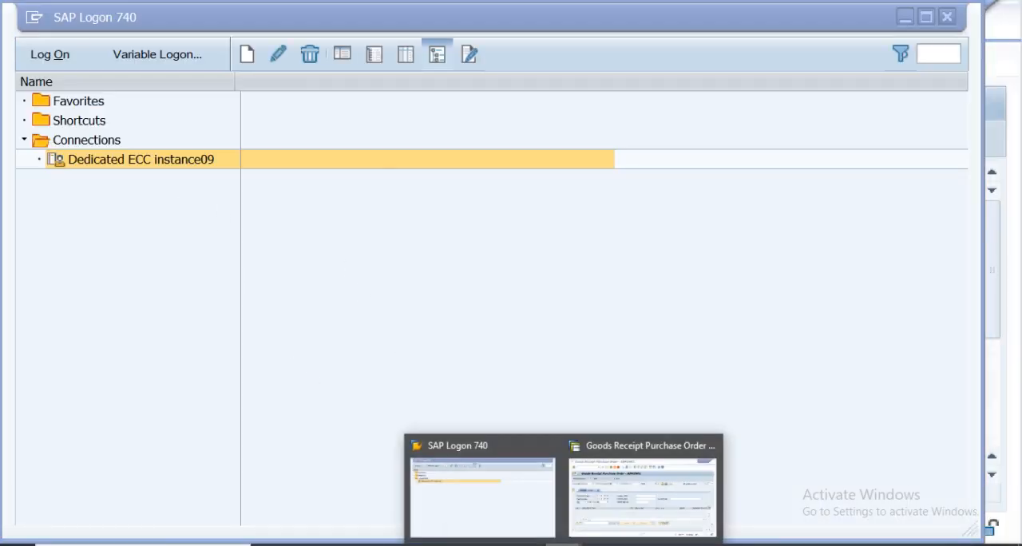
{"action": "mouse_move", "coordinate": [696, 455]}
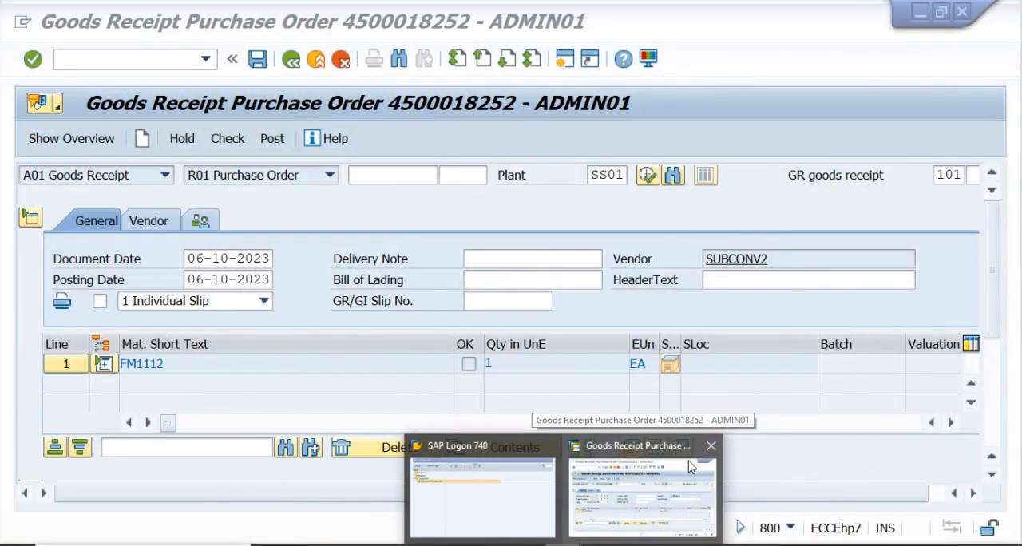
{"action": "left_click", "coordinate": [667, 497]}
{"action": "left_click", "coordinate": [125, 62]}
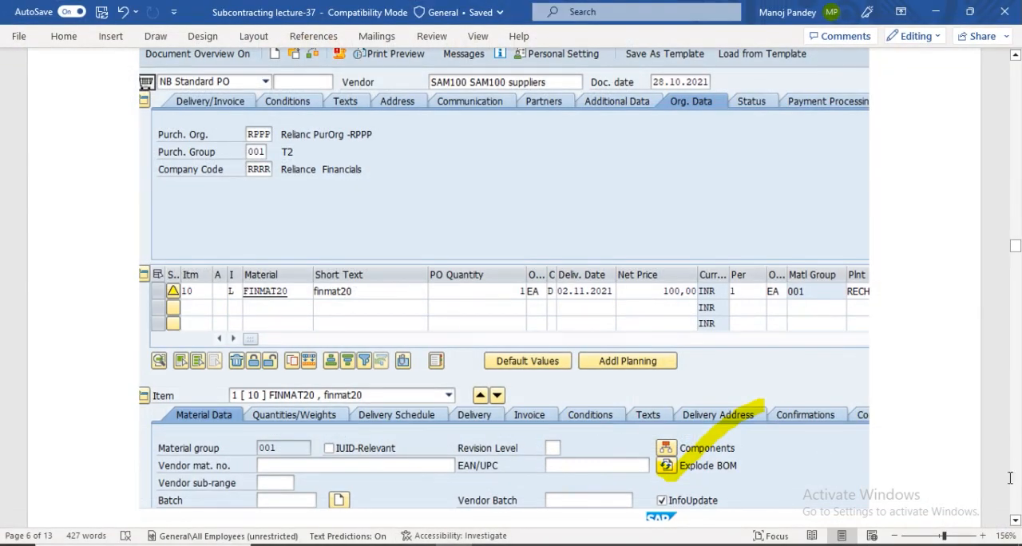
Scroll through the subcontracting lecture notes covering goods issue, stock overview and goods receipt steps.
{"action": "left_click", "coordinate": [1015, 523]}
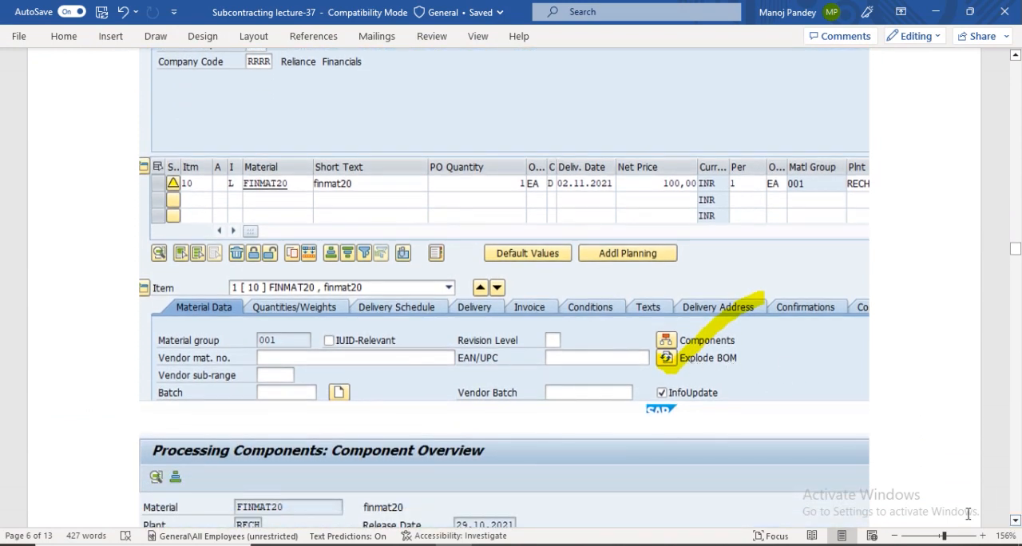
{"action": "left_click", "coordinate": [1015, 524]}
{"action": "left_click", "coordinate": [1015, 523]}
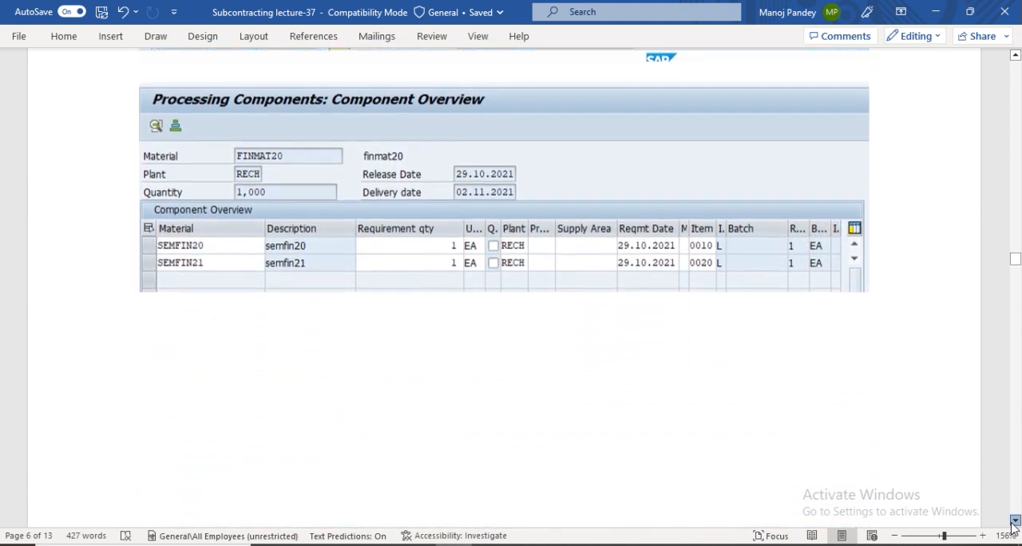
{"action": "left_click", "coordinate": [1015, 523]}
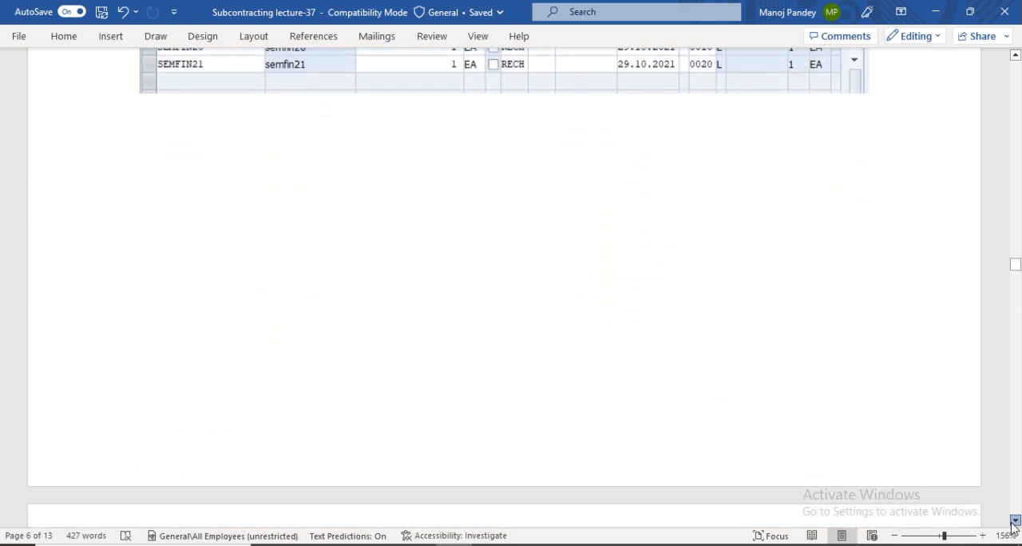
{"action": "left_click", "coordinate": [1015, 524]}
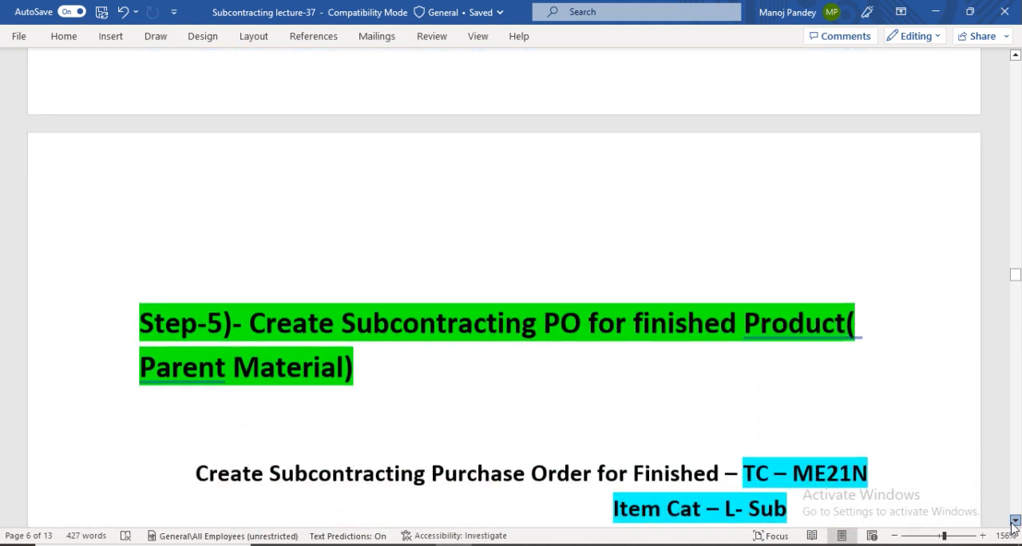
{"action": "left_click", "coordinate": [1015, 524]}
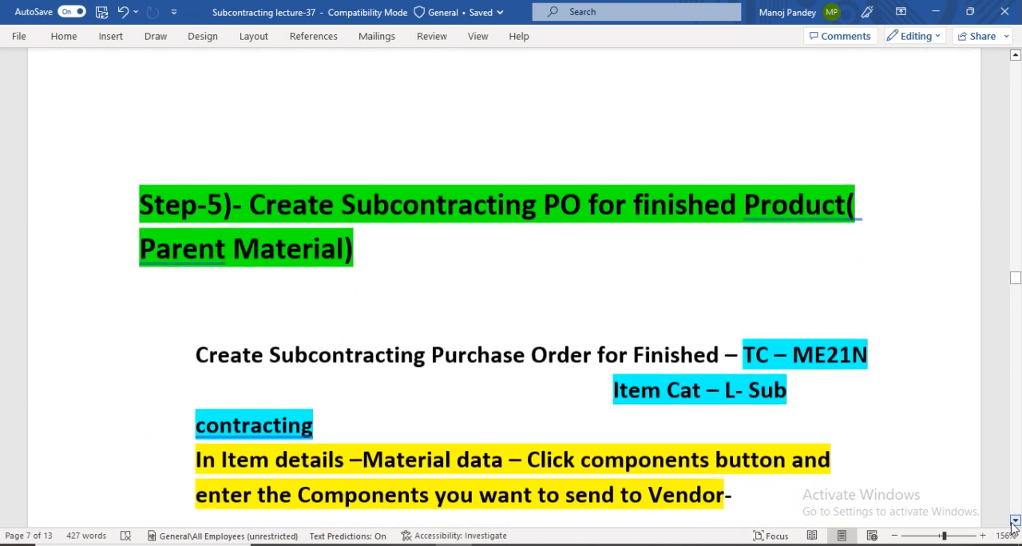
{"action": "left_click", "coordinate": [1015, 523]}
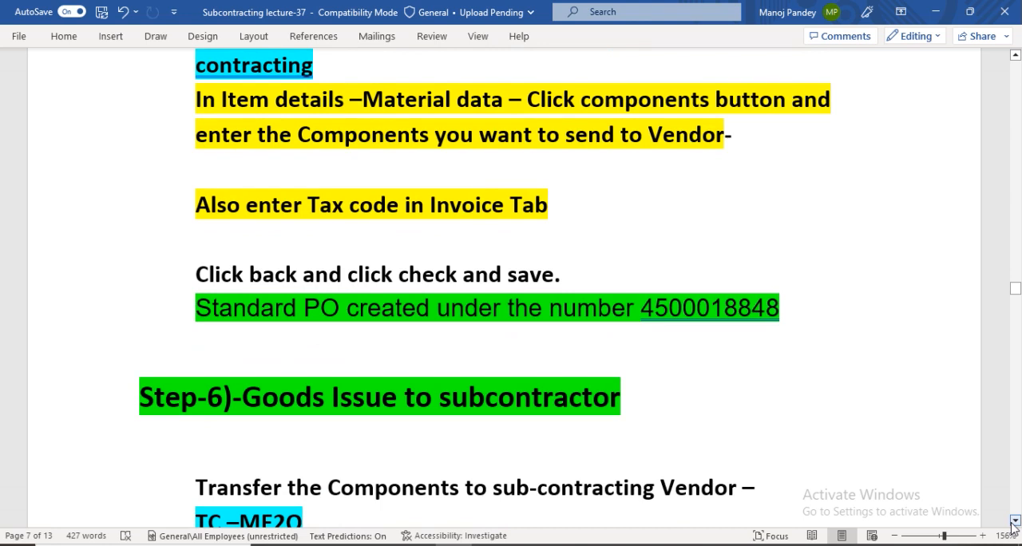
{"action": "left_click", "coordinate": [1015, 523]}
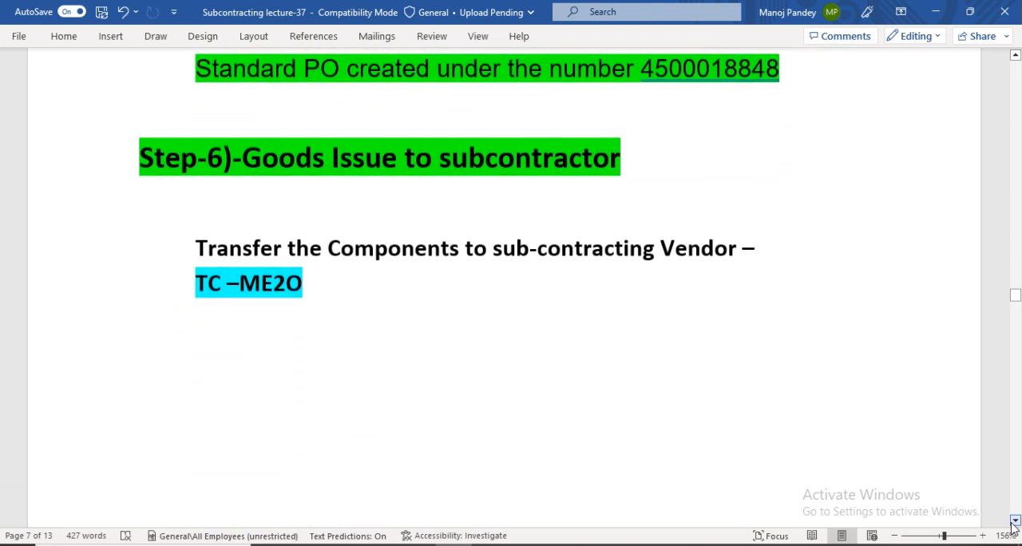
{"action": "left_click", "coordinate": [1015, 523]}
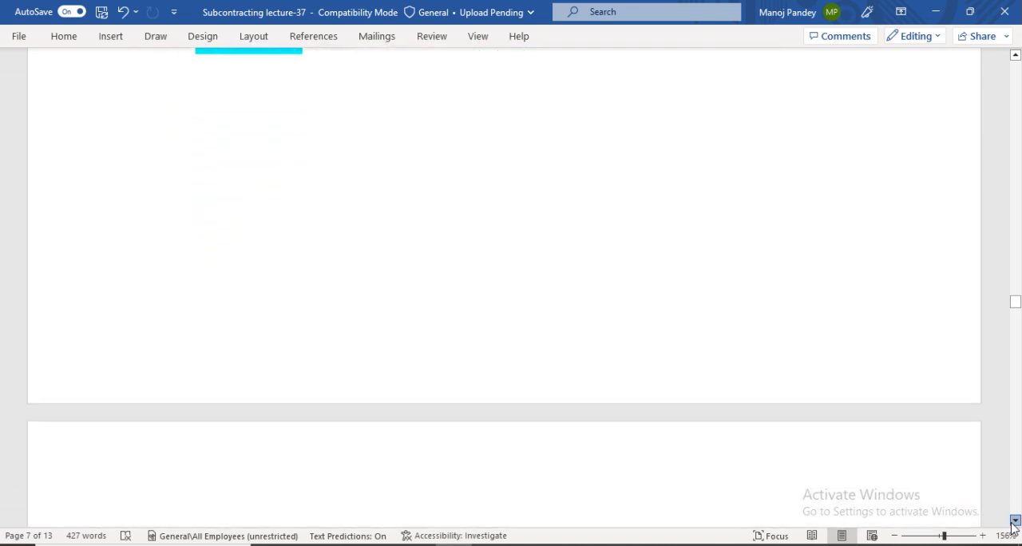
{"action": "left_click", "coordinate": [1015, 524]}
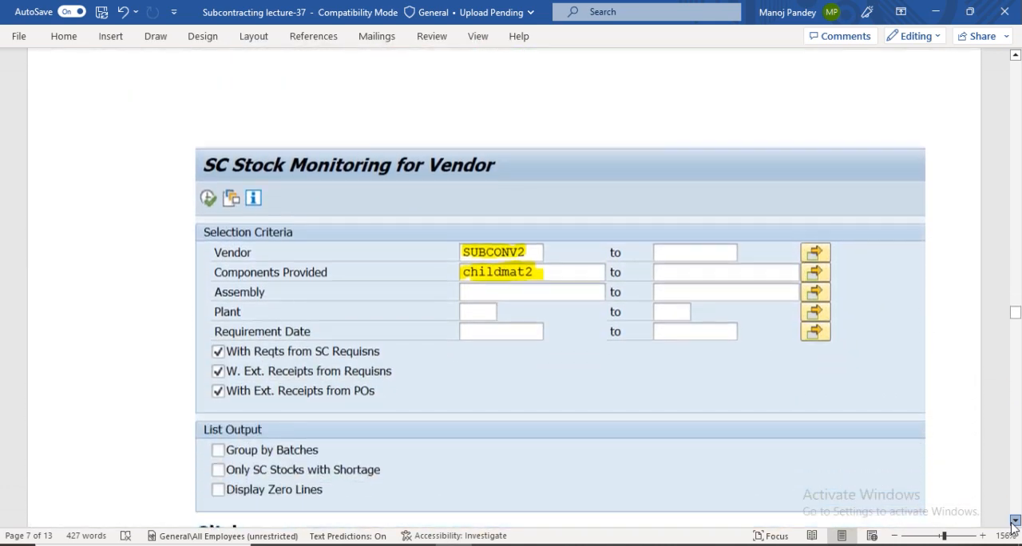
{"action": "left_click", "coordinate": [1015, 523]}
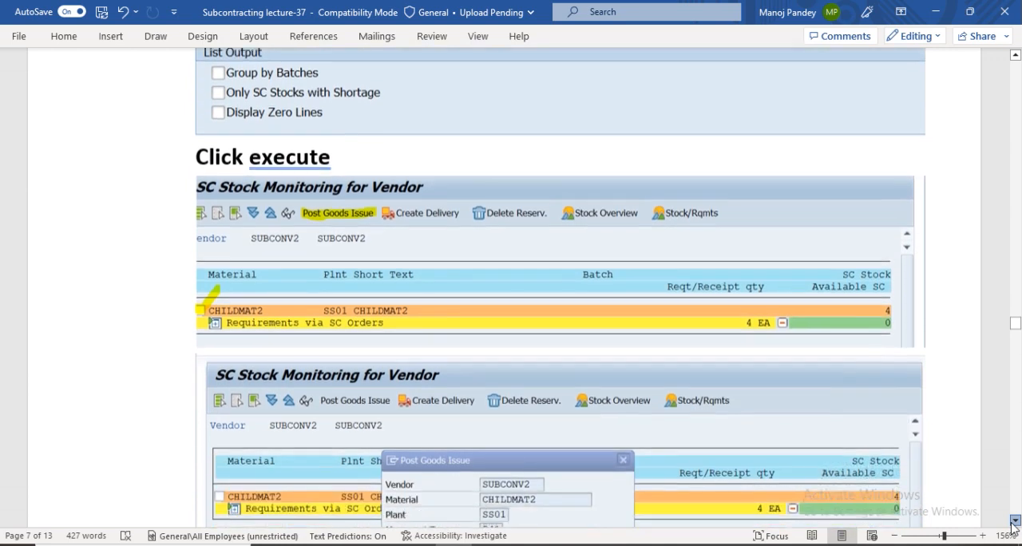
{"action": "left_click", "coordinate": [1015, 523]}
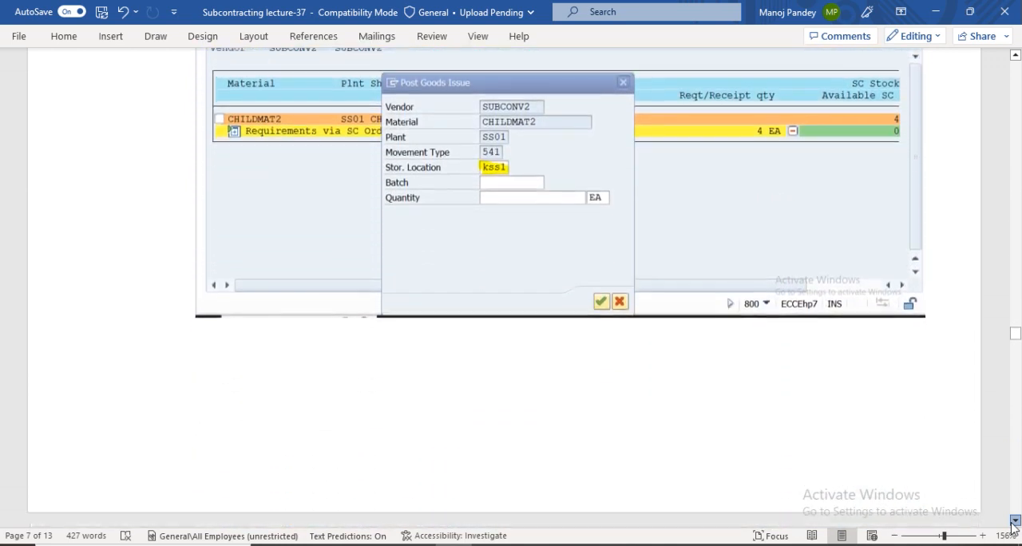
{"action": "left_click", "coordinate": [1015, 523]}
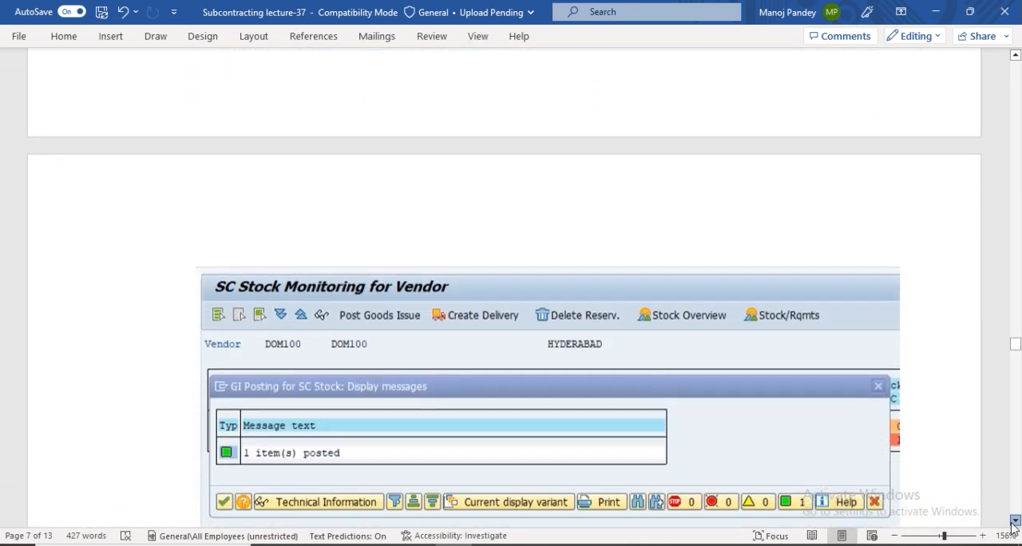
{"action": "left_click", "coordinate": [1015, 523]}
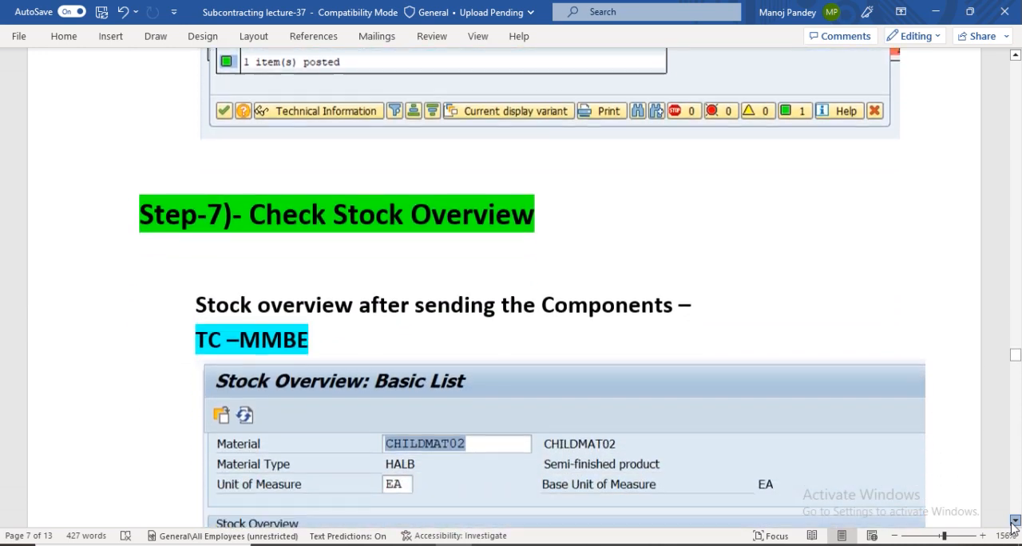
{"action": "left_click", "coordinate": [1015, 523]}
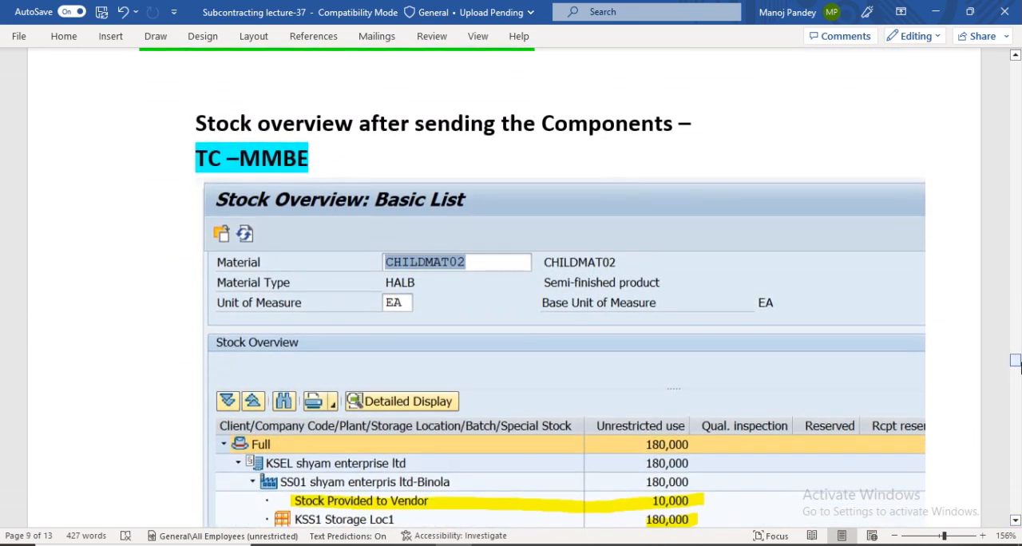
{"action": "left_click_drag", "start_coordinate": [1017, 364], "coordinate": [1018, 381]}
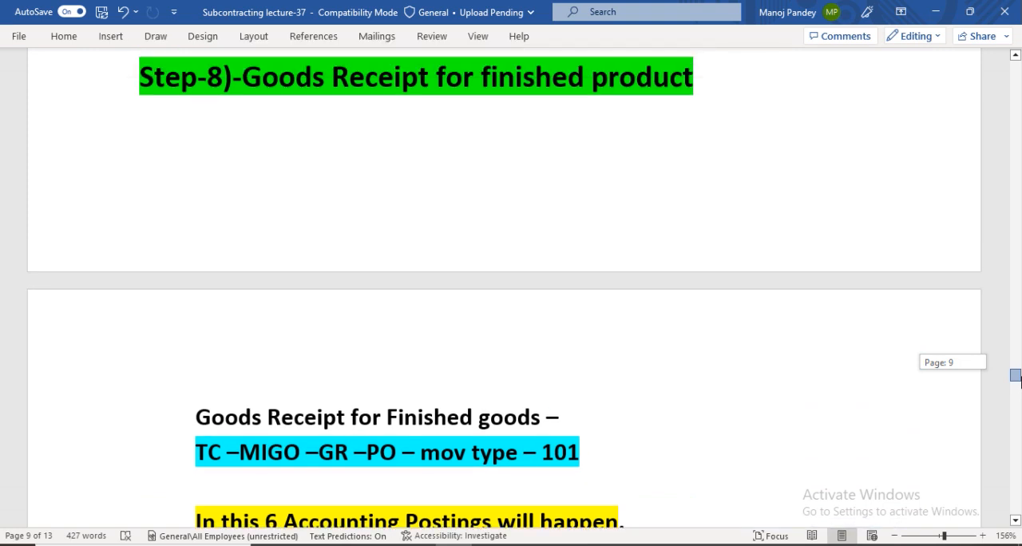
{"action": "left_click_drag", "start_coordinate": [1019, 381], "coordinate": [1019, 385]}
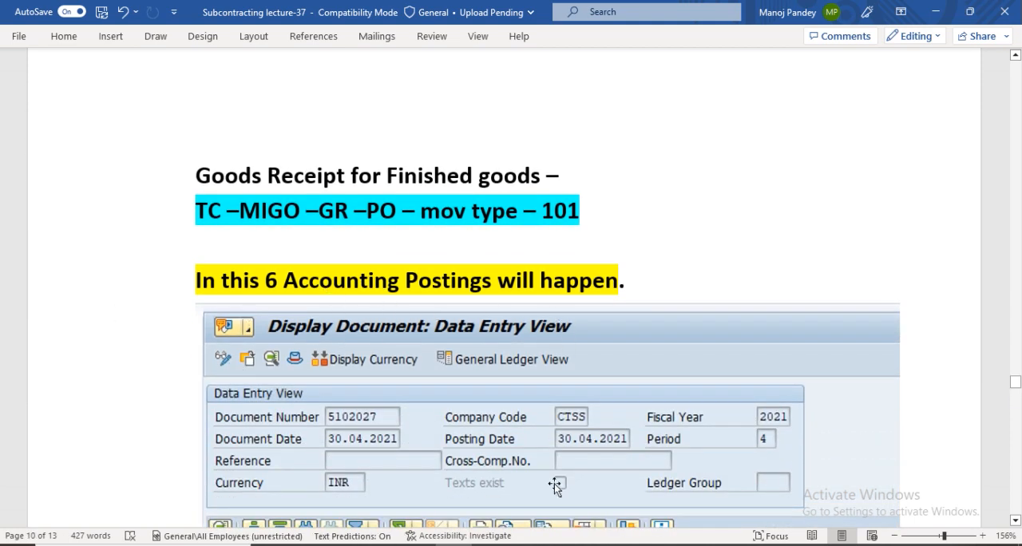
{"action": "left_click", "coordinate": [563, 545]}
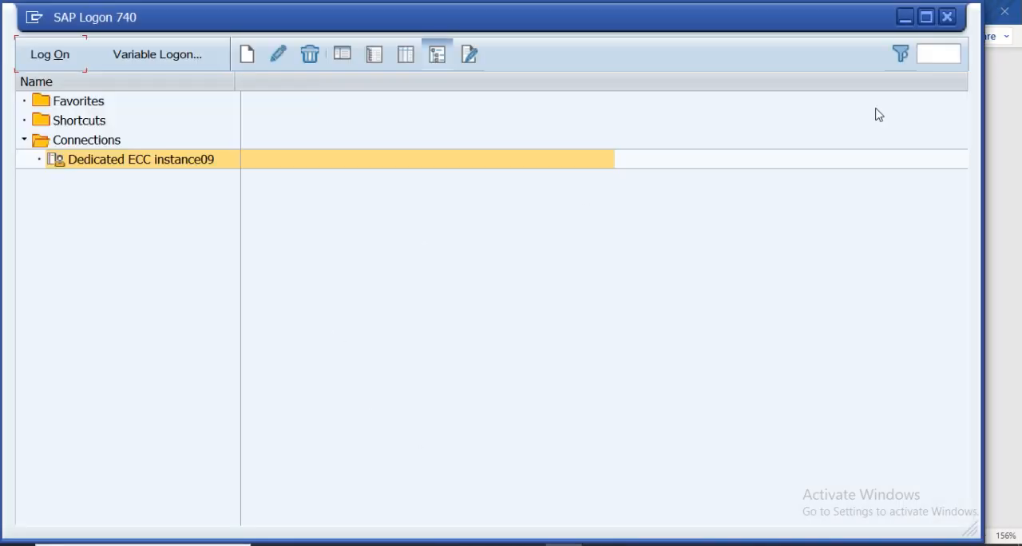
{"action": "left_click", "coordinate": [948, 17]}
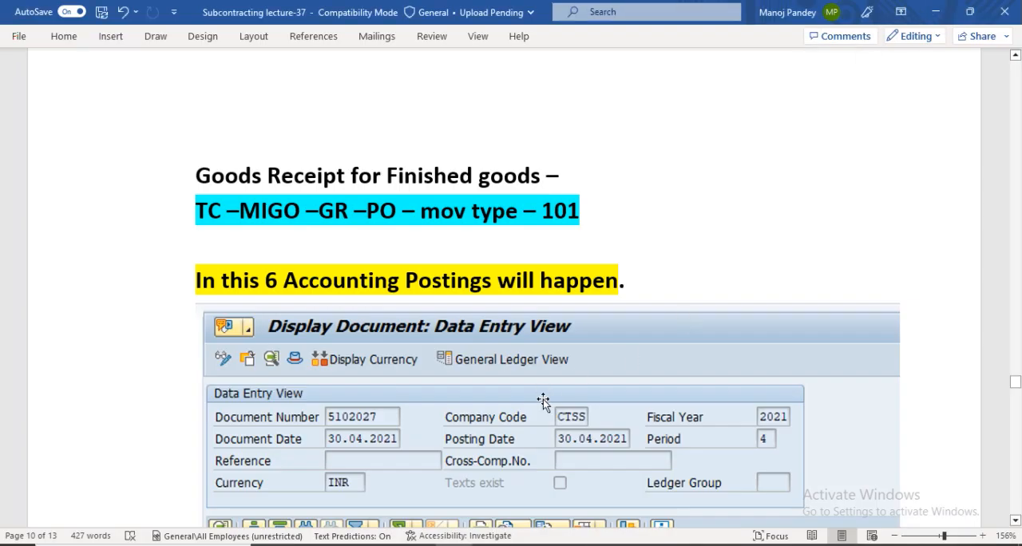
{"action": "key", "text": "super+d"}
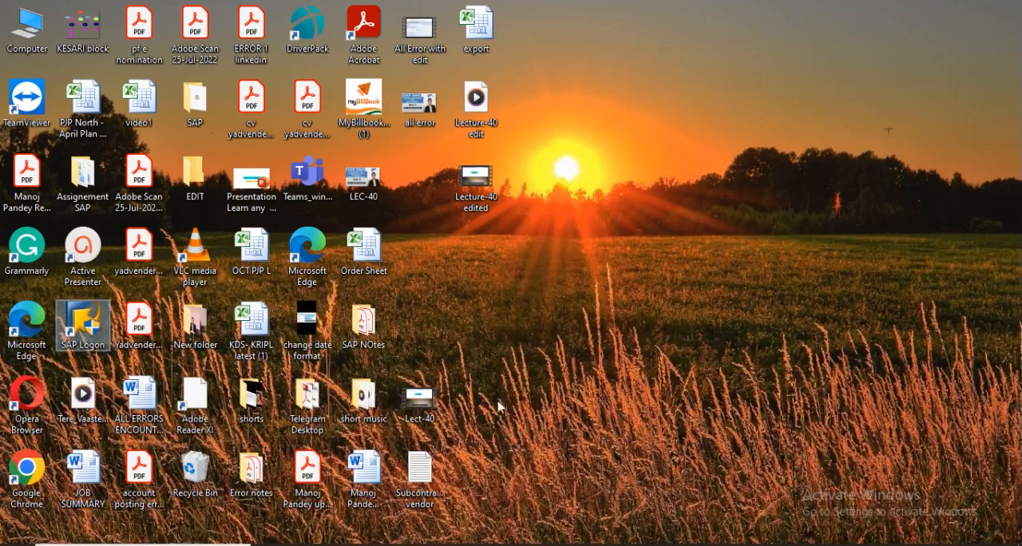
{"action": "right_click", "coordinate": [642, 116]}
{"action": "left_click", "coordinate": [698, 157]}
{"action": "right_click", "coordinate": [699, 158]}
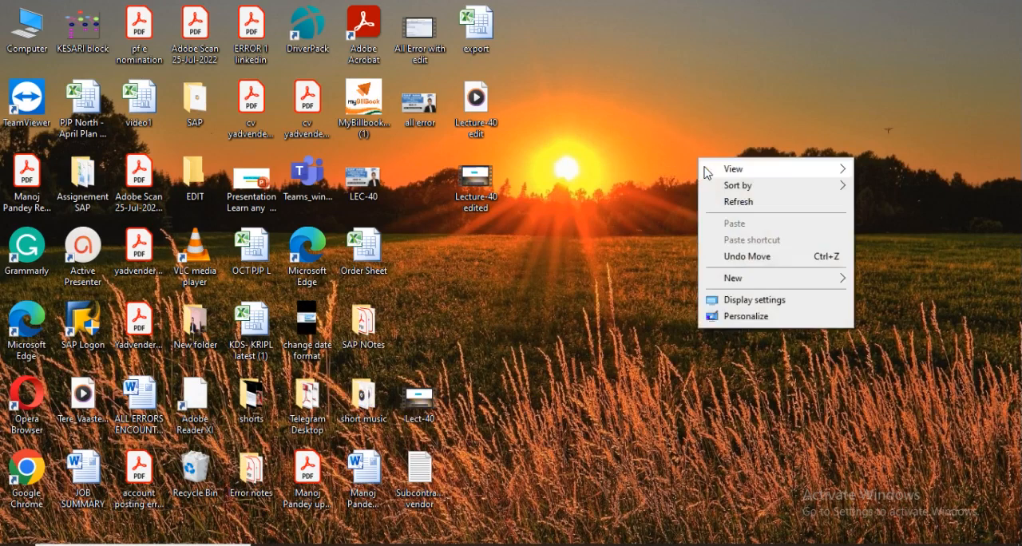
{"action": "left_click", "coordinate": [736, 202]}
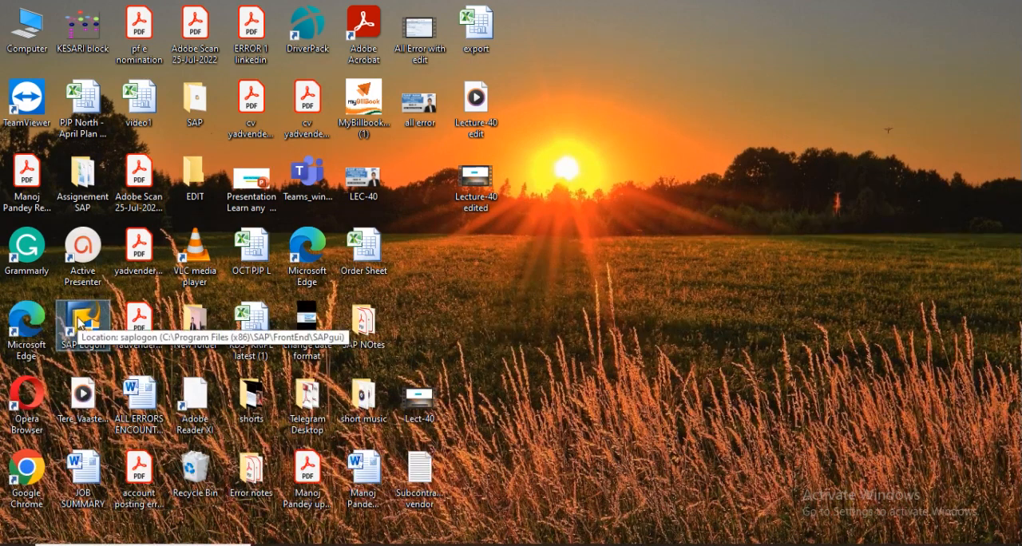
Launch SAP Logon and log on to the Dedicated ECC instance09 connection as user admin01 in client 800.
{"action": "double_click", "coordinate": [78, 318]}
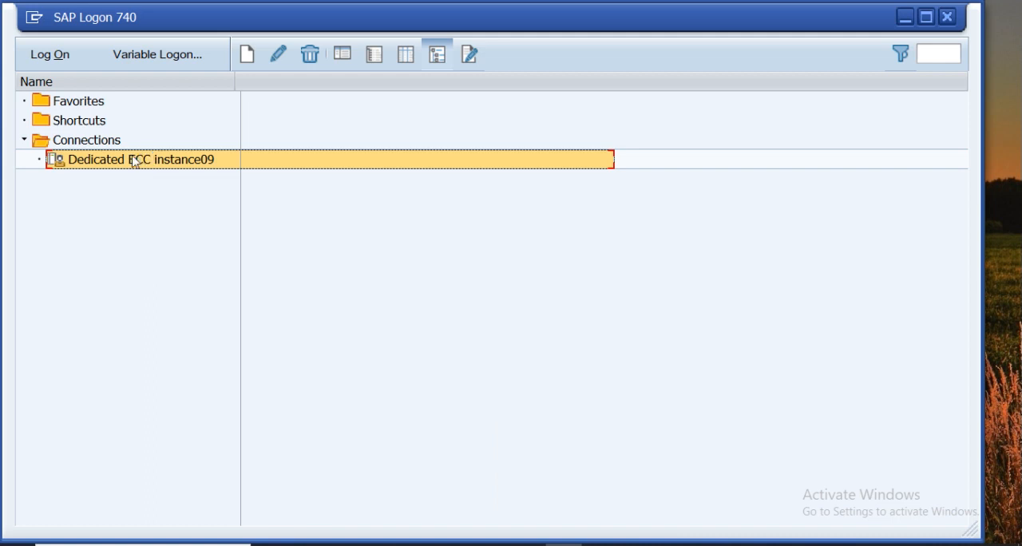
{"action": "left_click", "coordinate": [48, 57]}
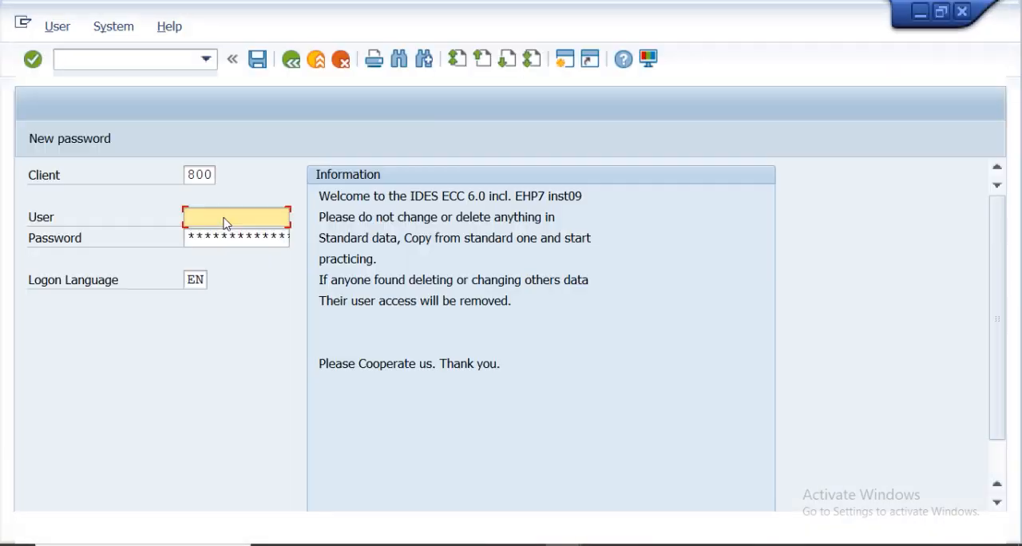
{"action": "left_click", "coordinate": [202, 220]}
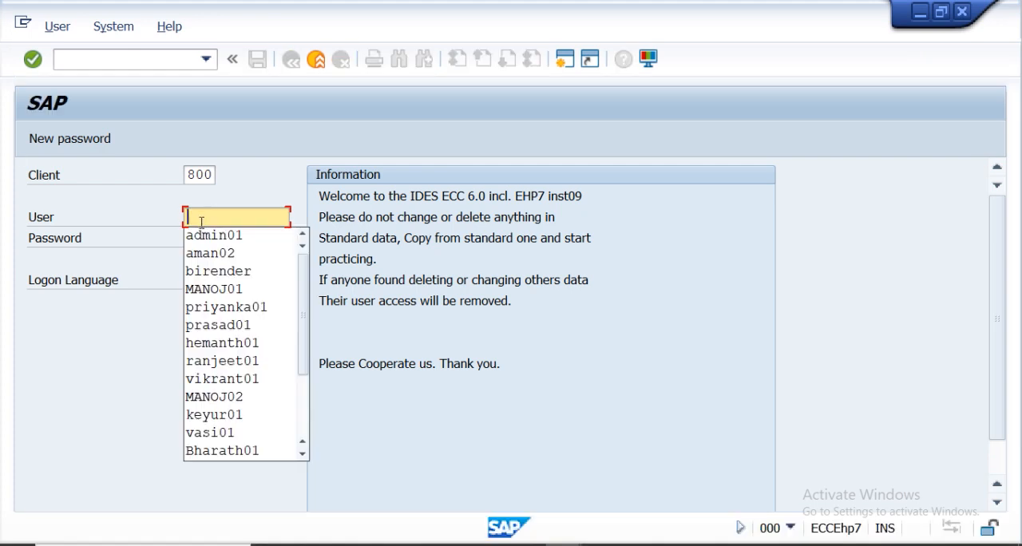
{"action": "left_click", "coordinate": [201, 234]}
{"action": "left_click", "coordinate": [207, 237]}
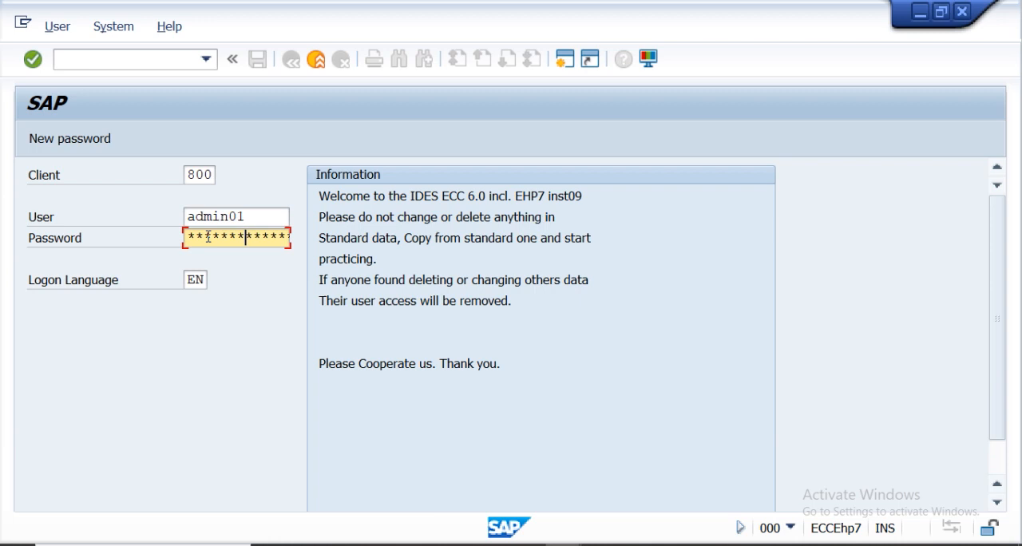
{"action": "key", "text": "Return"}
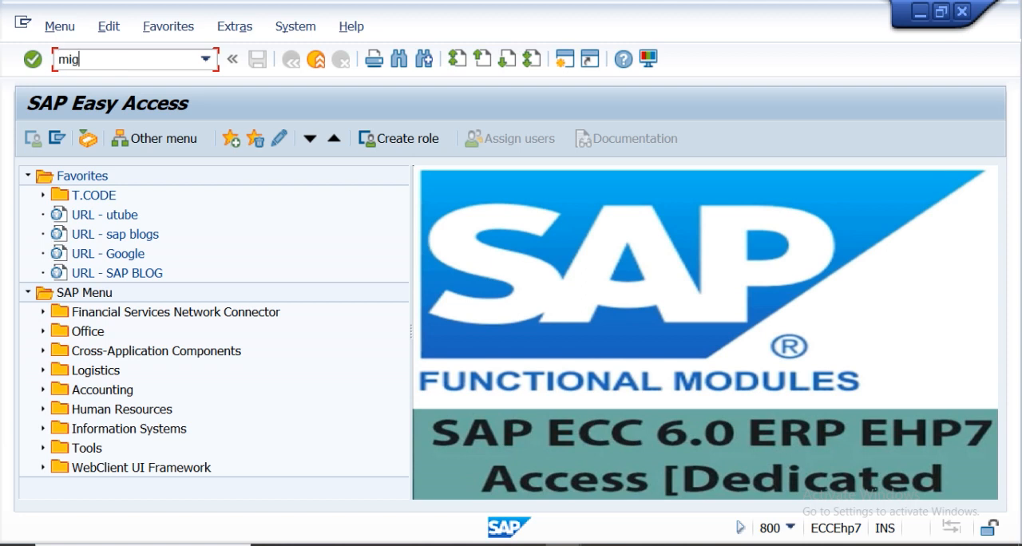
{"action": "key", "text": "Return"}
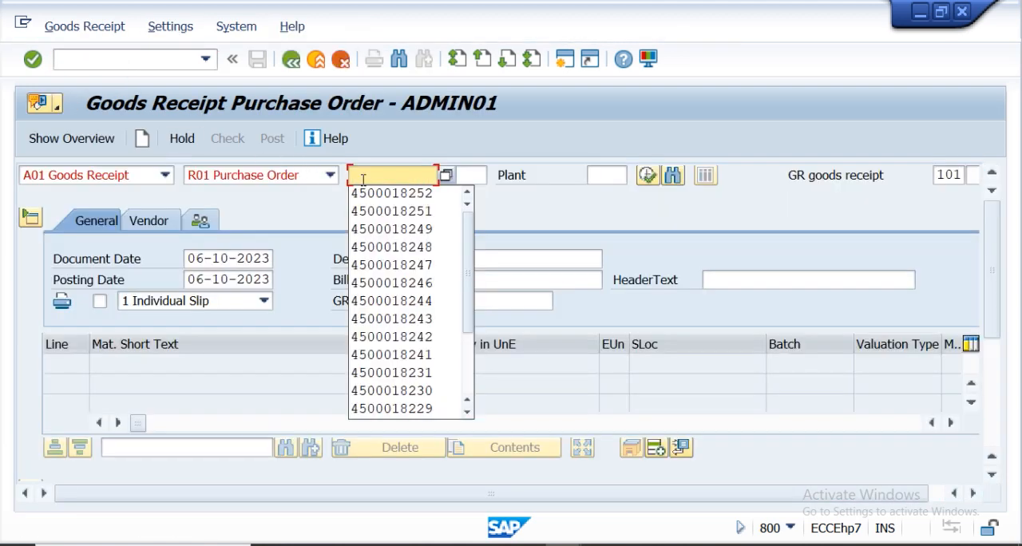
{"action": "key", "text": "alt+Tab"}
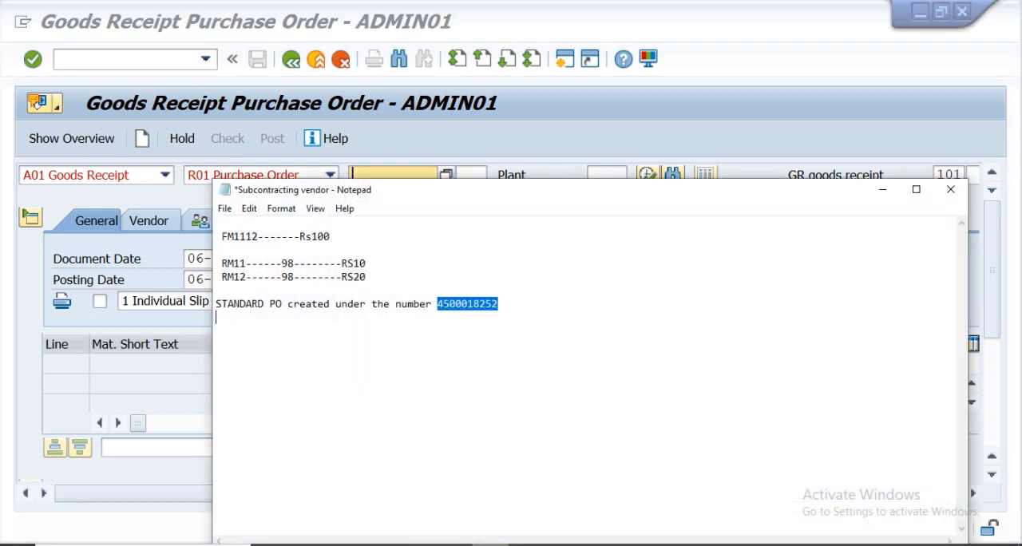
{"action": "left_click", "coordinate": [880, 190]}
{"action": "left_click", "coordinate": [384, 174]}
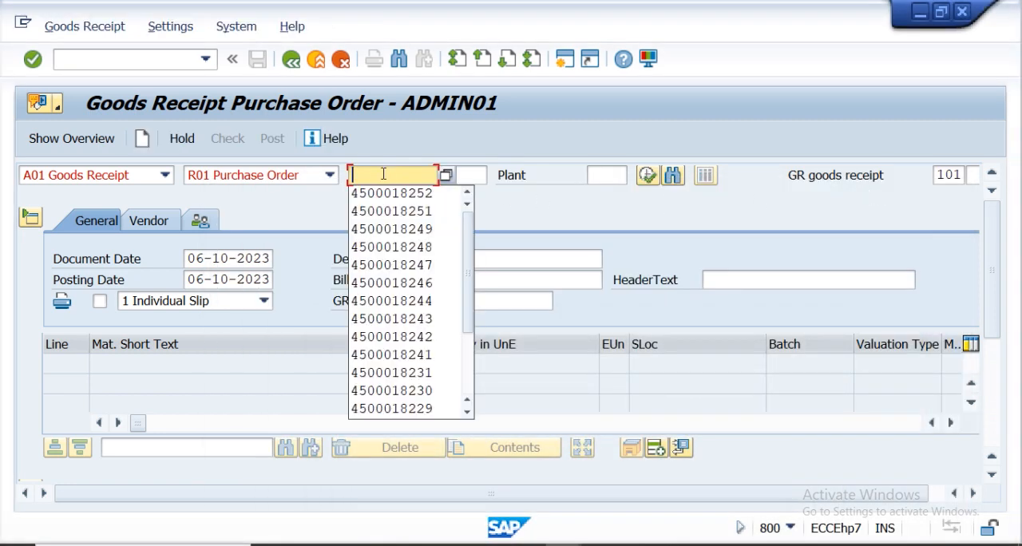
{"action": "key", "text": "ctrl+v"}
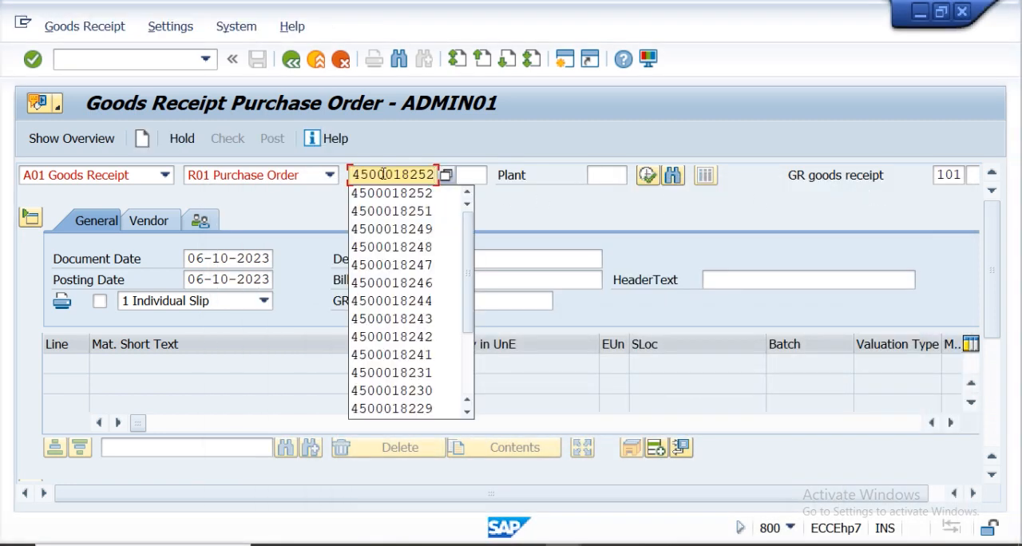
{"action": "key", "text": "Return"}
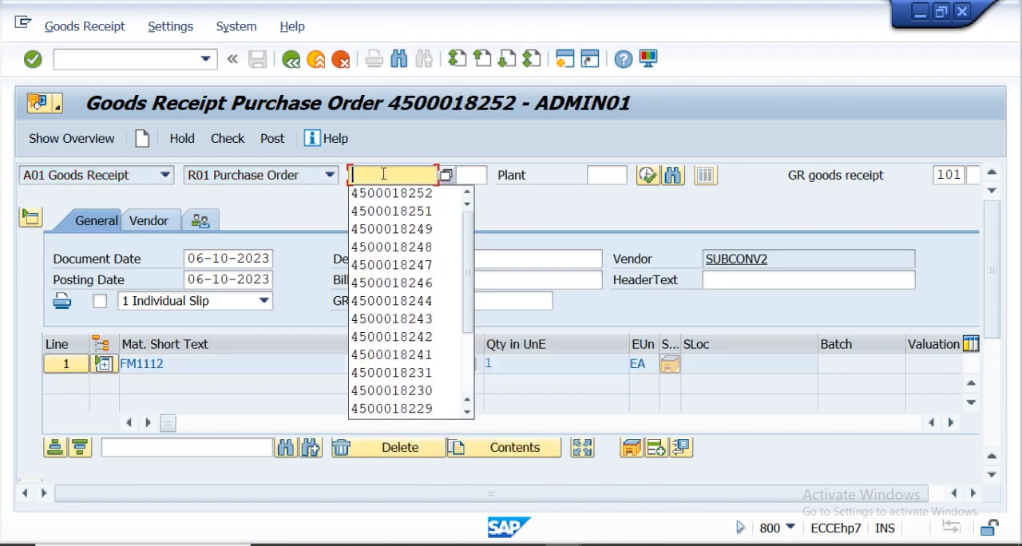
{"action": "left_click_drag", "start_coordinate": [990, 232], "coordinate": [986, 354]}
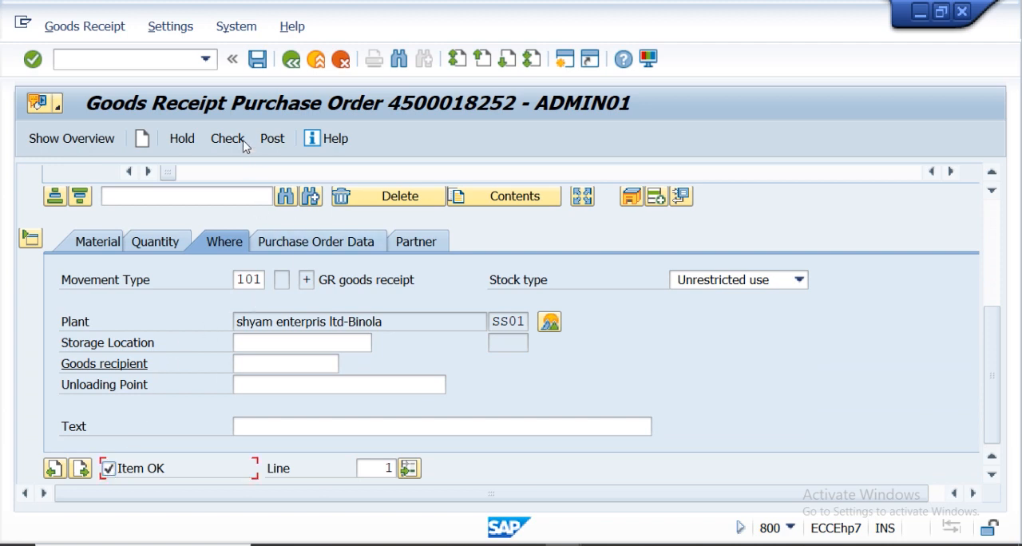
{"action": "left_click", "coordinate": [272, 341]}
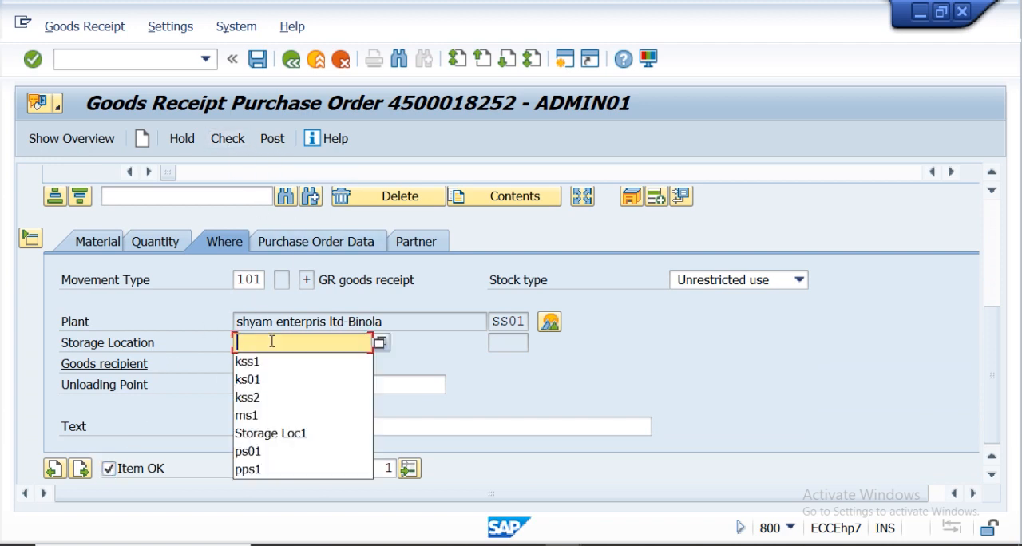
{"action": "left_click", "coordinate": [261, 362]}
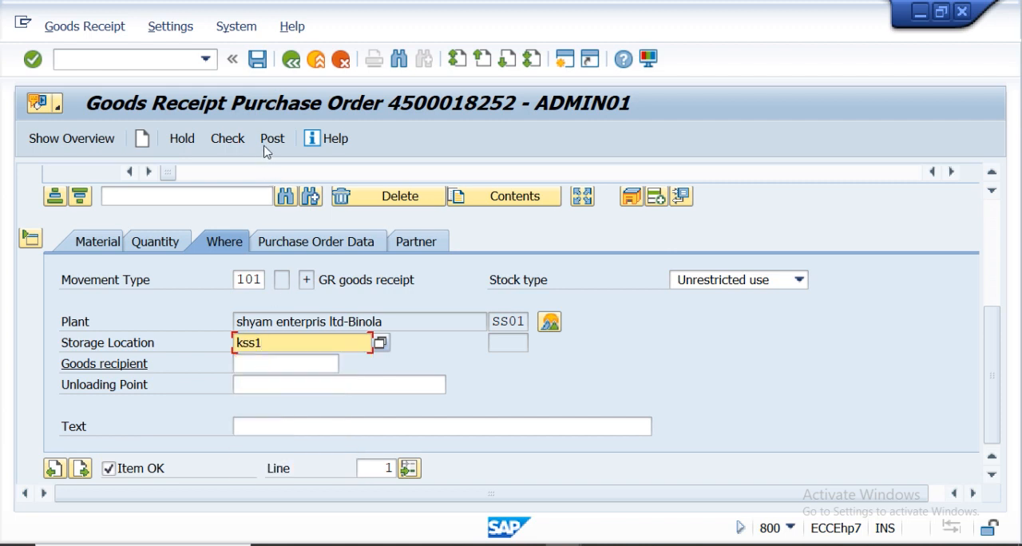
Check and post the goods receipt for the purchase order.
{"action": "left_click", "coordinate": [239, 138]}
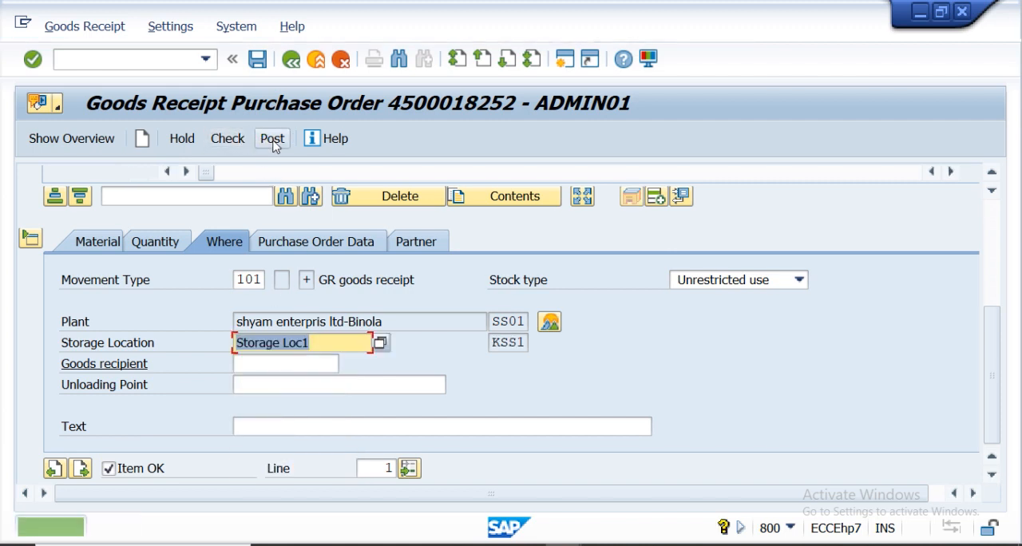
{"action": "left_click", "coordinate": [274, 141]}
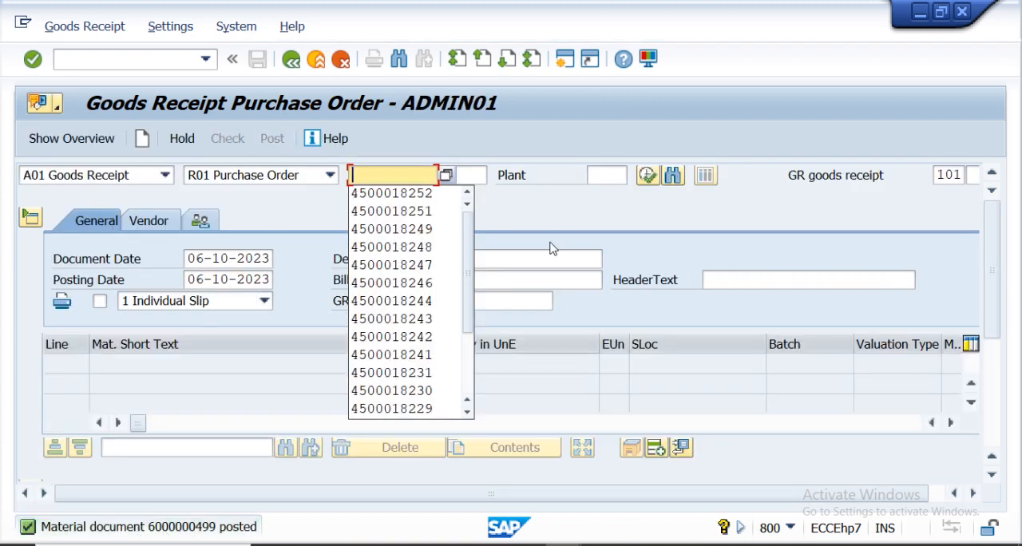
{"action": "left_click", "coordinate": [558, 219]}
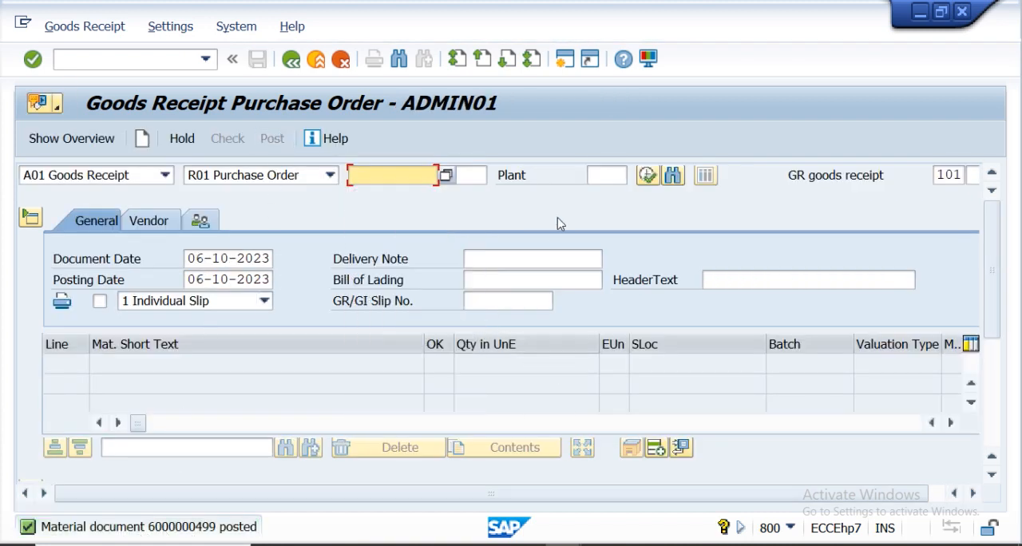
{"action": "left_click", "coordinate": [165, 176]}
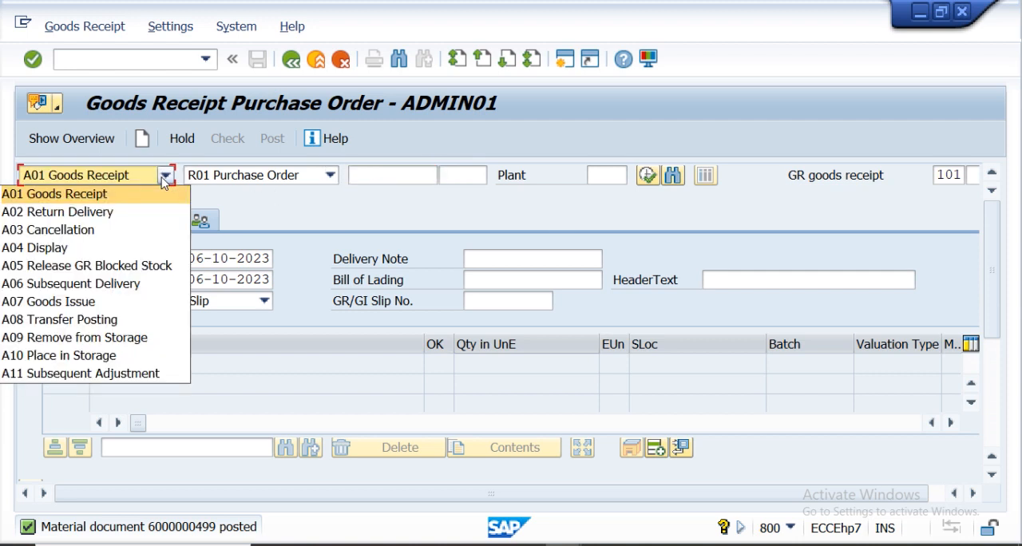
{"action": "left_click", "coordinate": [125, 247]}
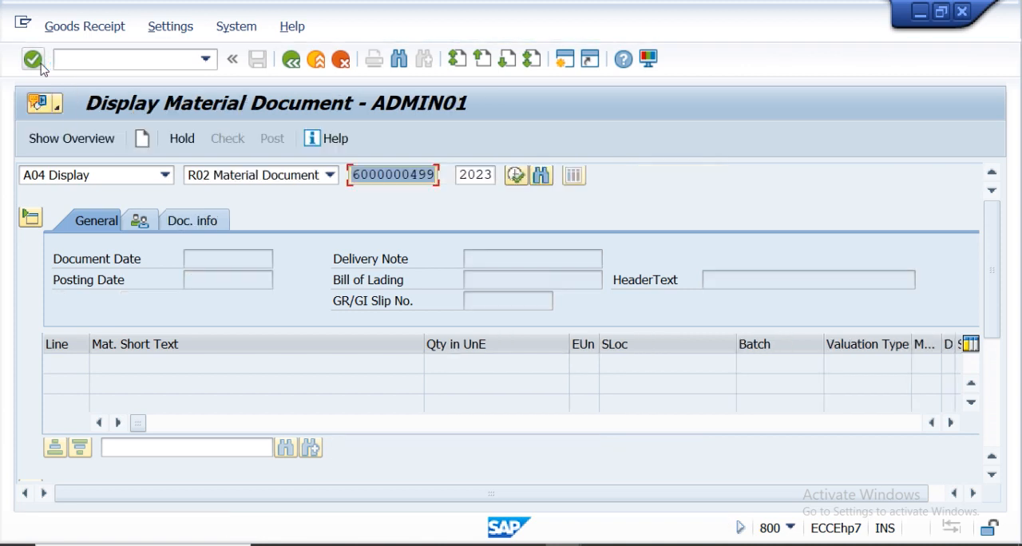
{"action": "left_click", "coordinate": [33, 60]}
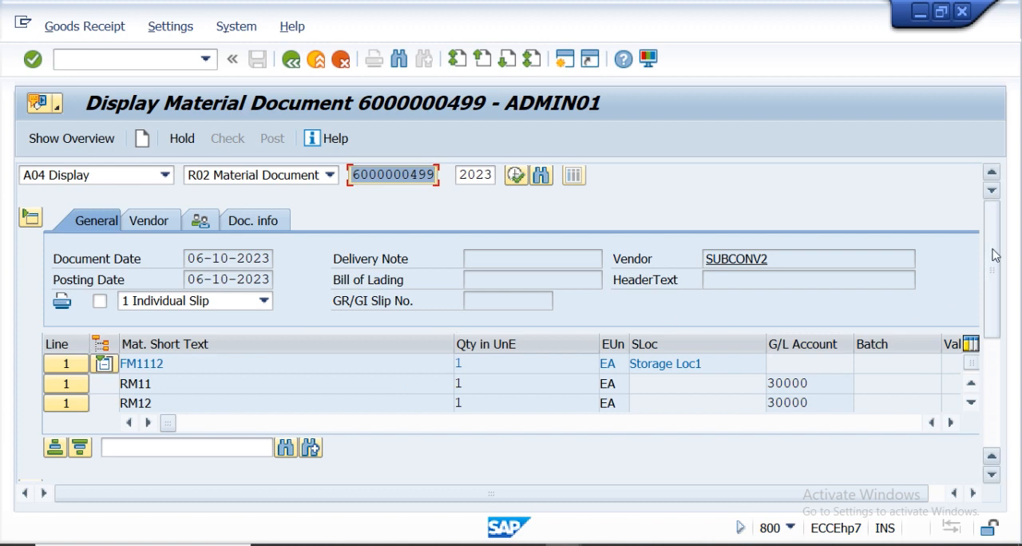
Open the stock overview for FM1112 from the item's plant details, then return to the material document.
{"action": "left_click", "coordinate": [550, 323]}
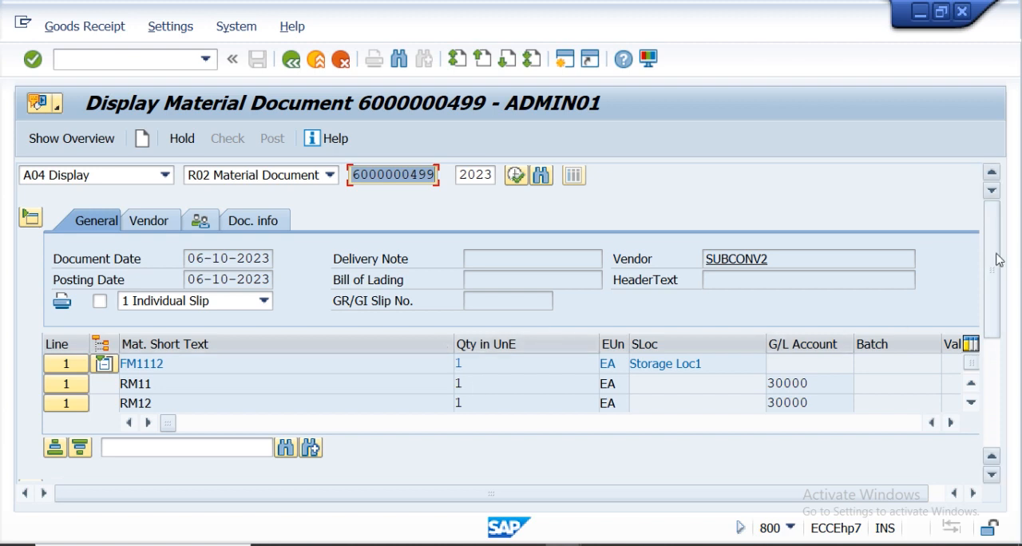
{"action": "left_click_drag", "start_coordinate": [996, 260], "coordinate": [996, 367]}
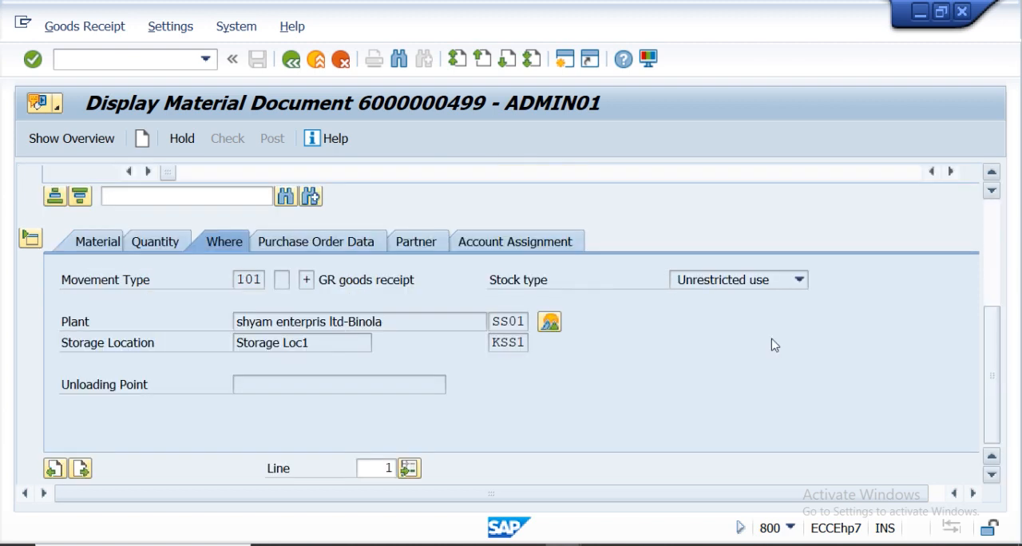
{"action": "left_click", "coordinate": [552, 326]}
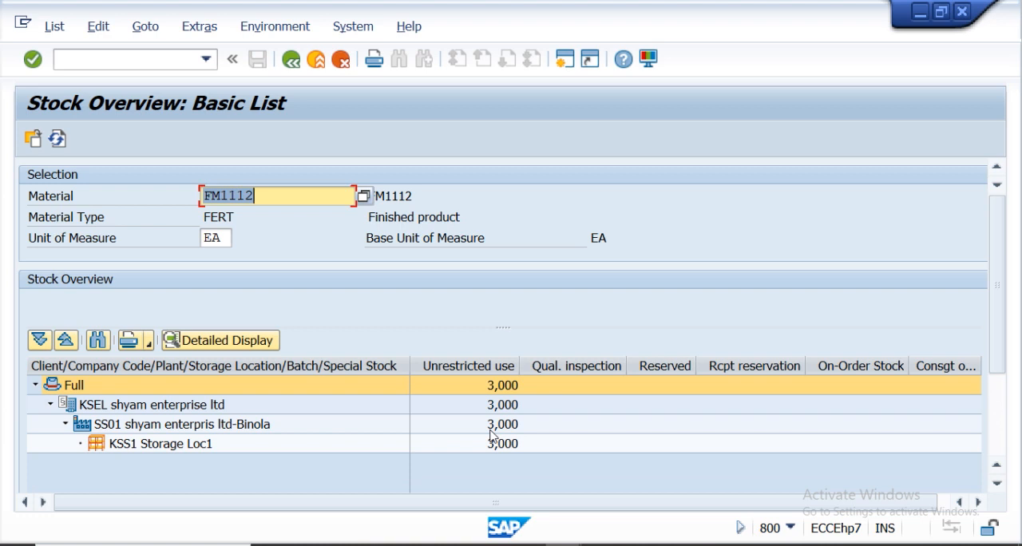
{"action": "left_click", "coordinate": [292, 62]}
{"action": "left_click", "coordinate": [292, 62]}
{"action": "left_click", "coordinate": [292, 62]}
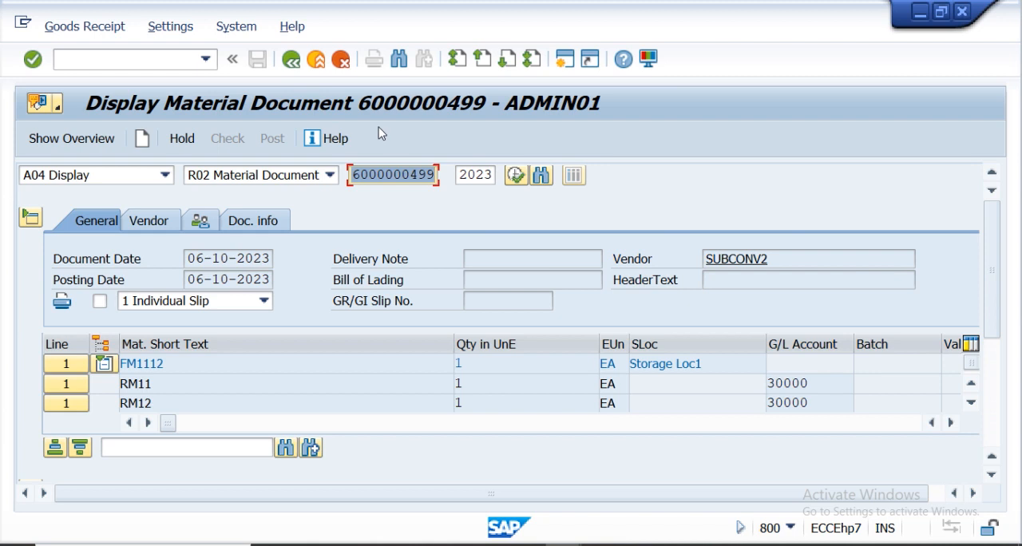
Open the FI accounting document from the material document's document info and scroll through its line items.
{"action": "left_click", "coordinate": [241, 222]}
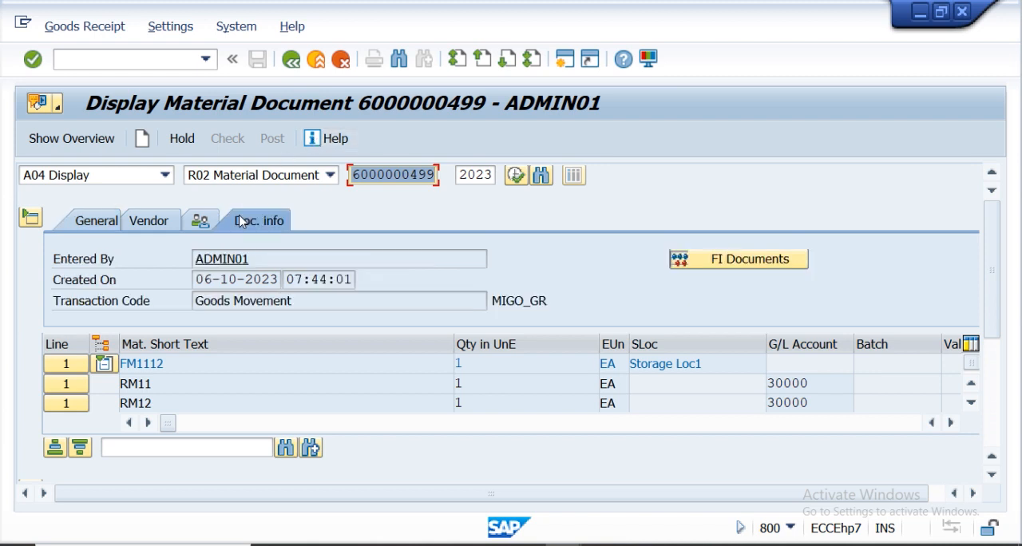
{"action": "left_click", "coordinate": [719, 260]}
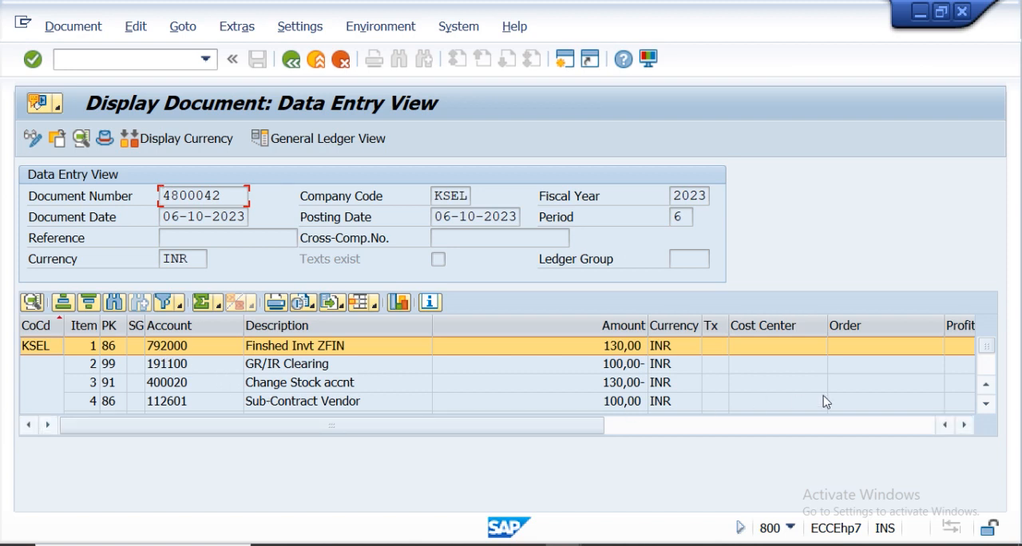
{"action": "left_click", "coordinate": [987, 405]}
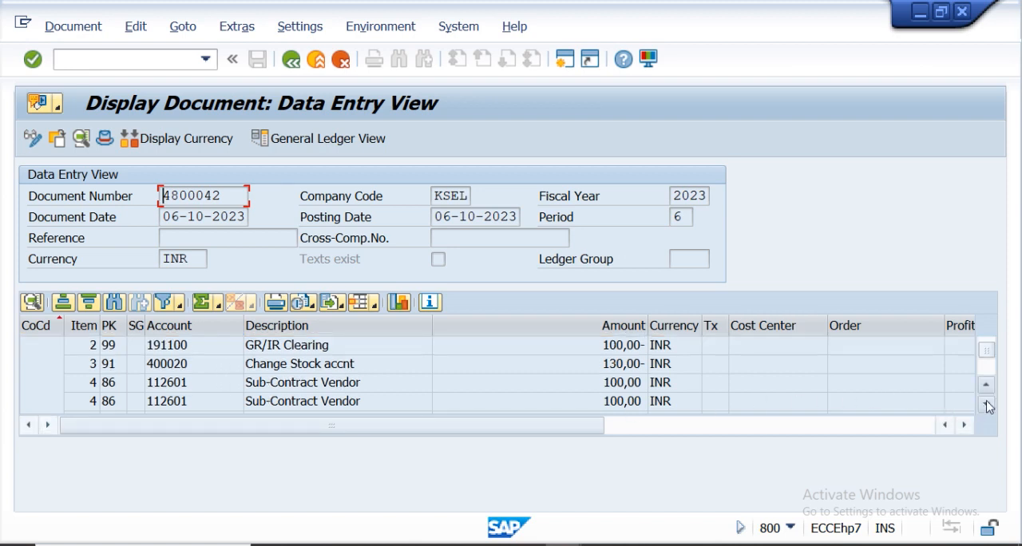
{"action": "left_click", "coordinate": [987, 406]}
{"action": "left_click", "coordinate": [987, 406]}
{"action": "left_click", "coordinate": [987, 405]}
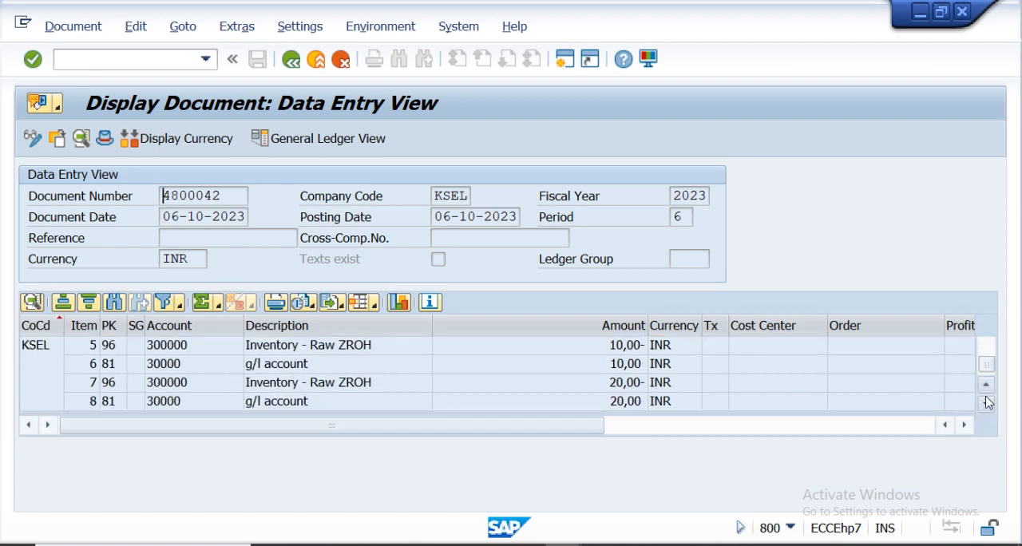
{"action": "left_click_drag", "start_coordinate": [987, 365], "coordinate": [987, 354]}
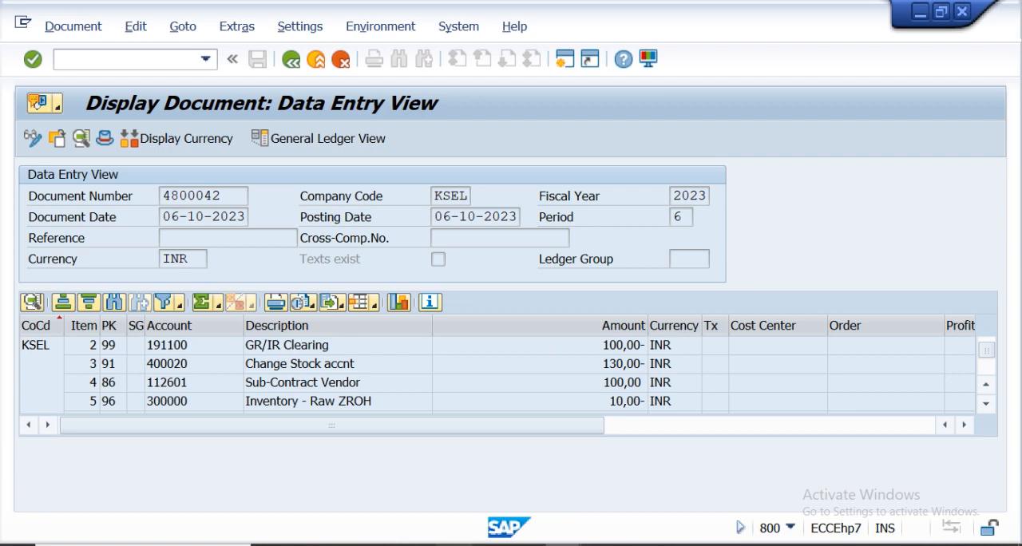
Switch to the export workbook in Excel and scroll to the accounting line items on Sheet3.
{"action": "mouse_move", "coordinate": [417, 543]}
{"action": "left_click", "coordinate": [433, 513]}
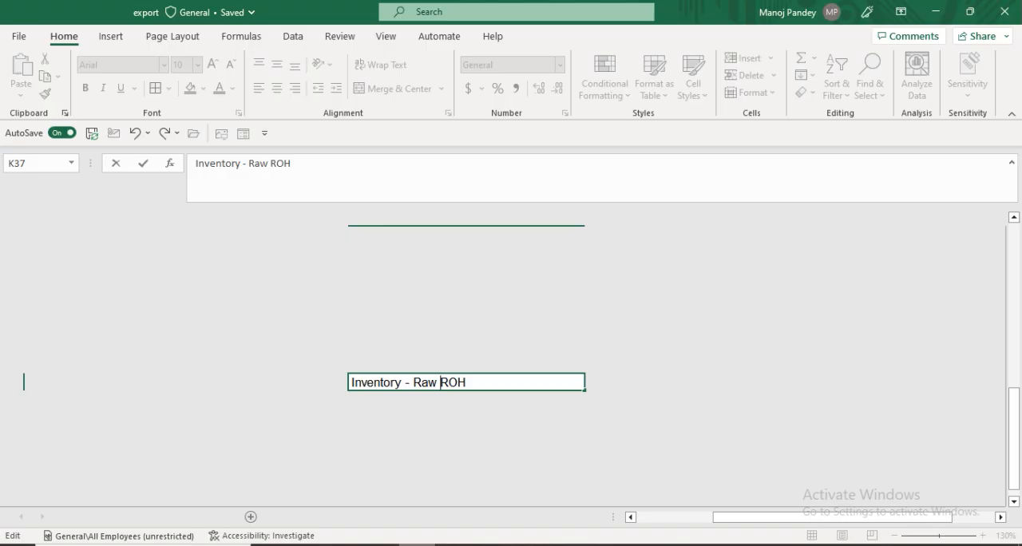
{"action": "left_click", "coordinate": [417, 545]}
{"action": "left_click", "coordinate": [417, 544]}
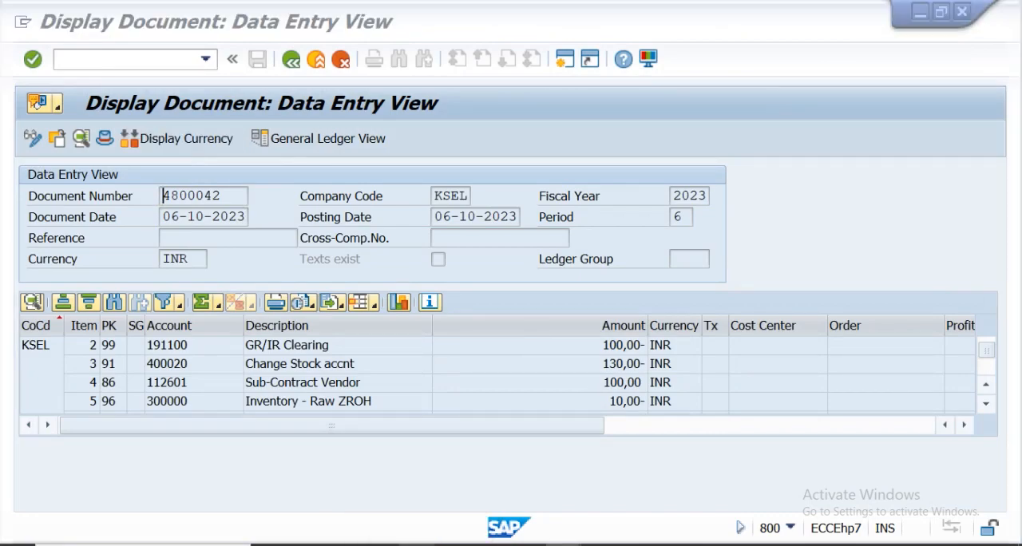
{"action": "left_click_drag", "start_coordinate": [1014, 454], "coordinate": [1016, 475]}
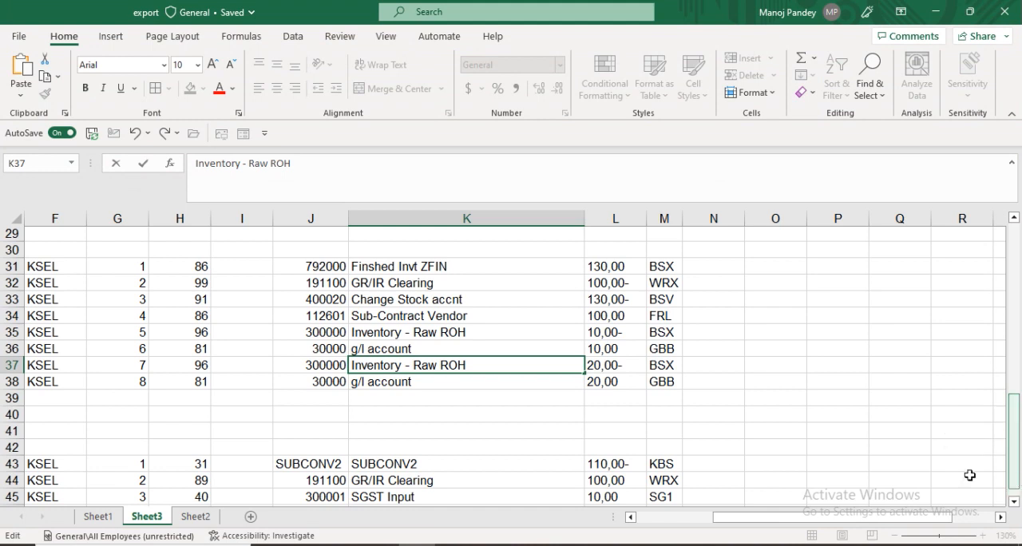
{"action": "left_click_drag", "start_coordinate": [1013, 410], "coordinate": [1016, 403]}
Apply all borders to the accounting lines range F31:M39.
{"action": "left_click_drag", "start_coordinate": [30, 289], "coordinate": [684, 423]}
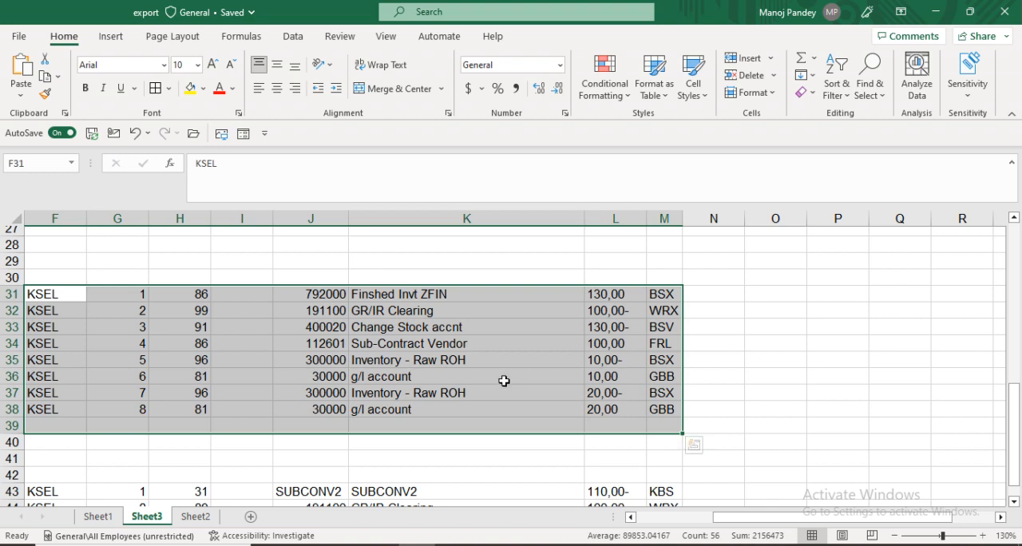
{"action": "left_click", "coordinate": [169, 90]}
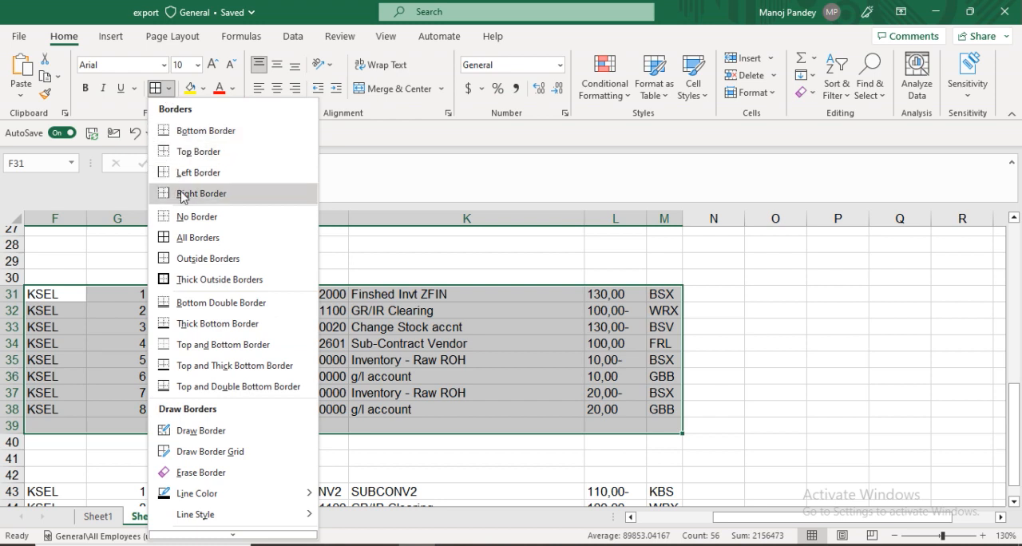
{"action": "left_click", "coordinate": [188, 238]}
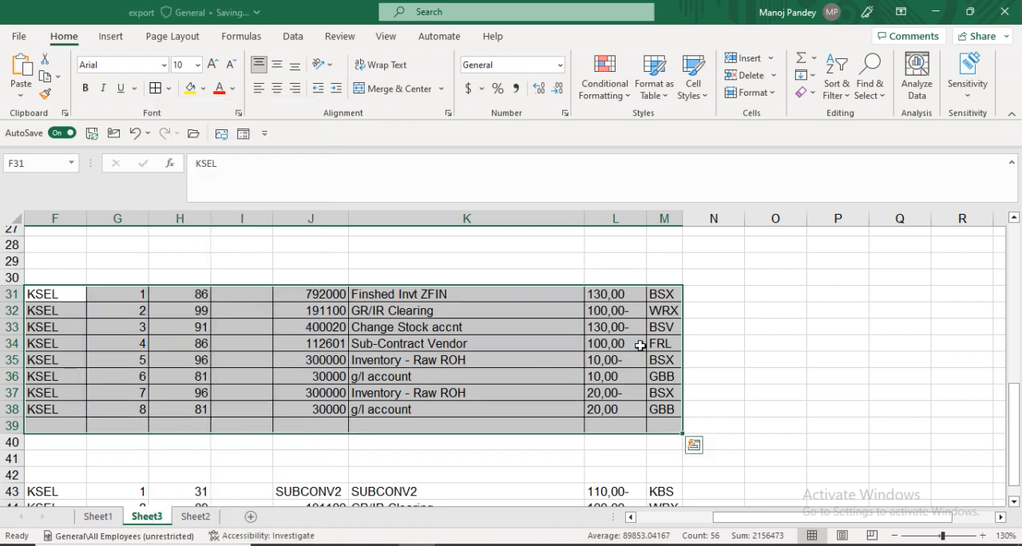
{"action": "left_click", "coordinate": [701, 328]}
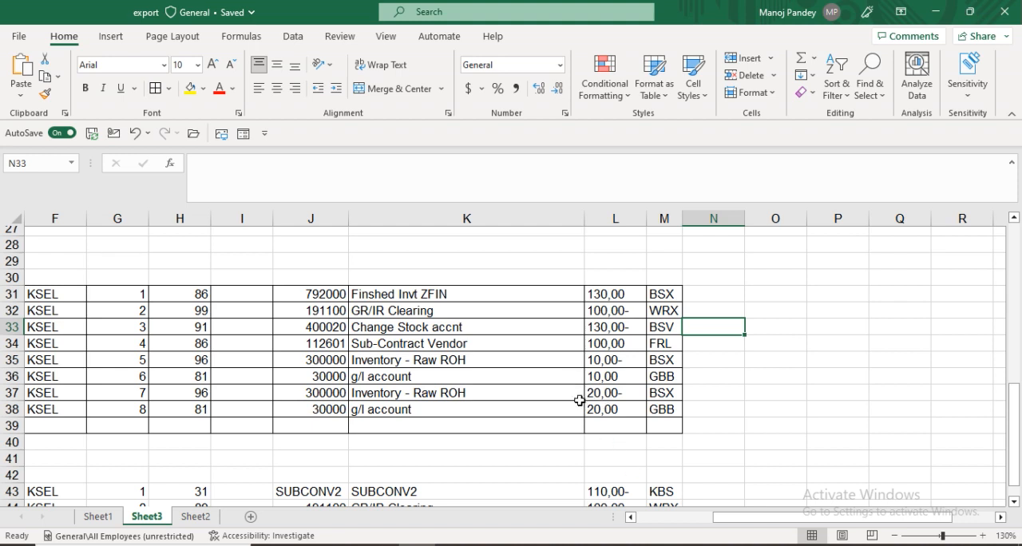
Review the amount column and enter 100+10+20 in cell P36.
{"action": "left_click", "coordinate": [593, 392]}
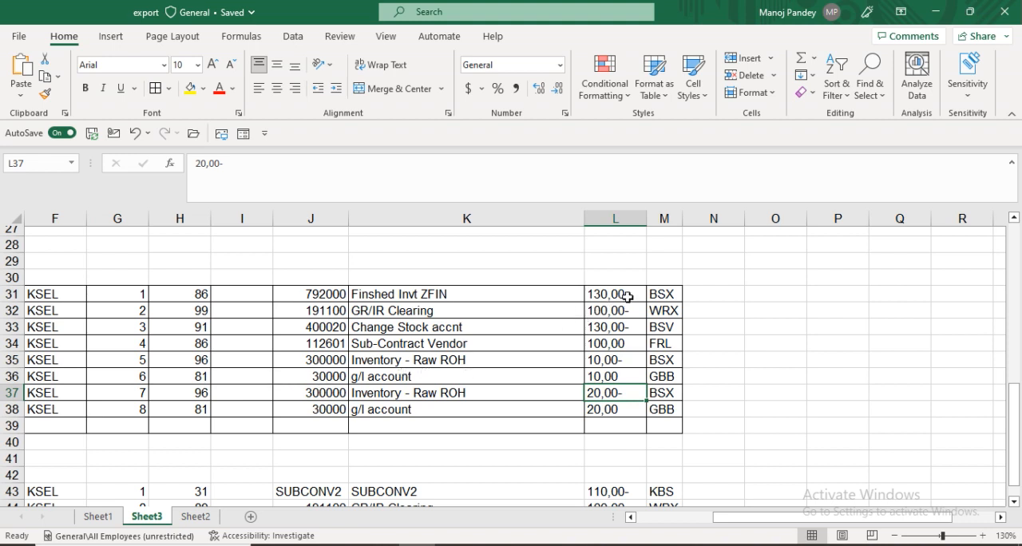
{"action": "left_click", "coordinate": [401, 296]}
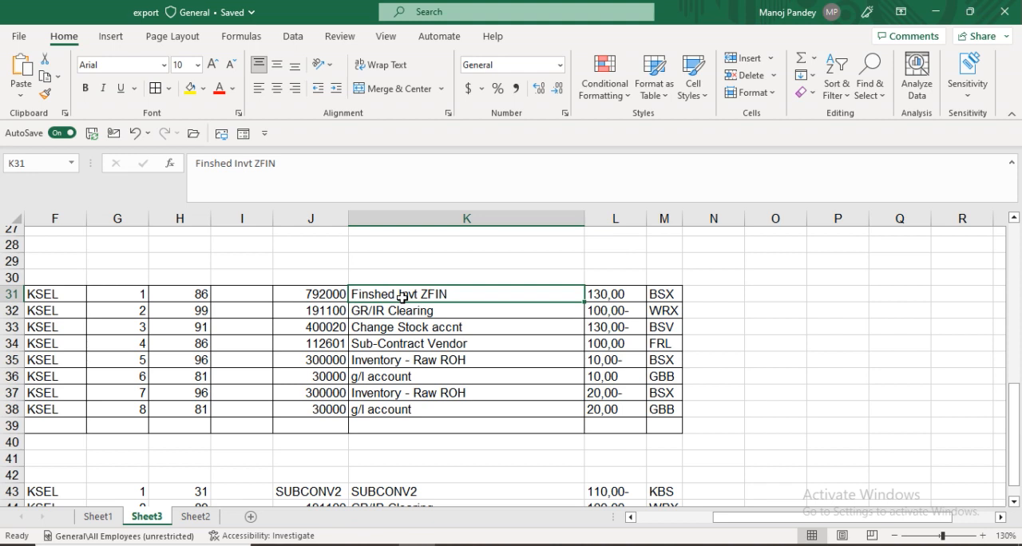
{"action": "left_click", "coordinate": [629, 297]}
{"action": "key", "text": "ctrl+Down"}
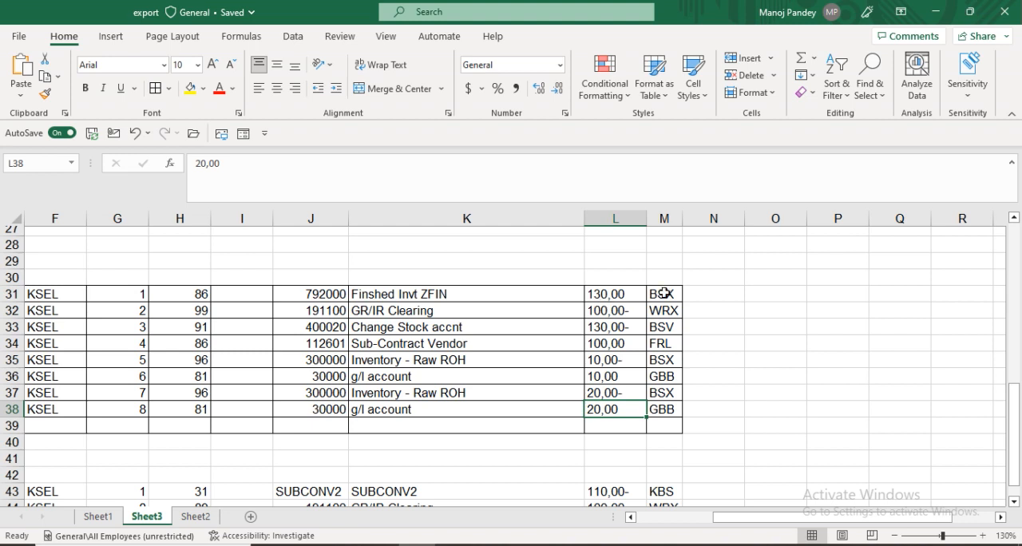
{"action": "left_click", "coordinate": [823, 379]}
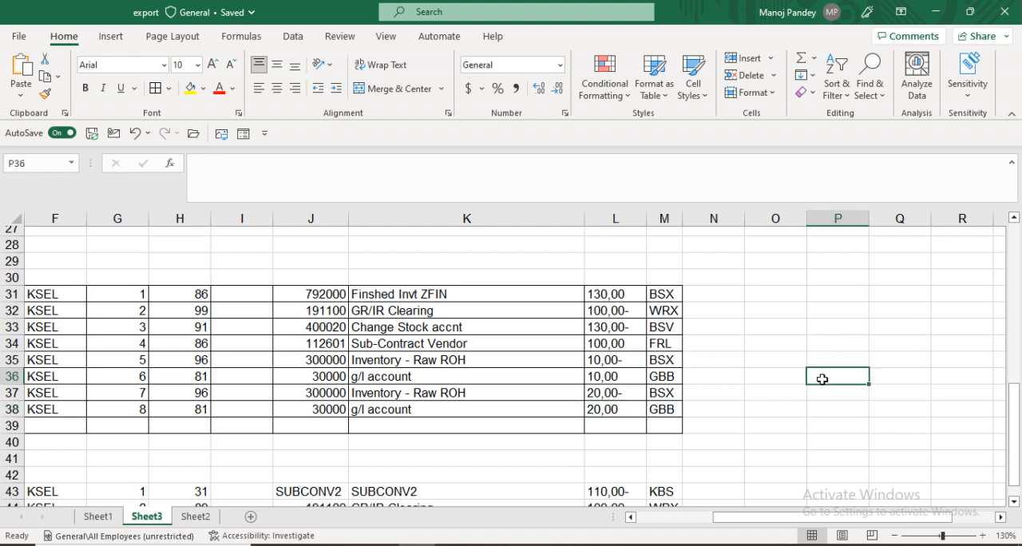
{"action": "type", "text": "100"}
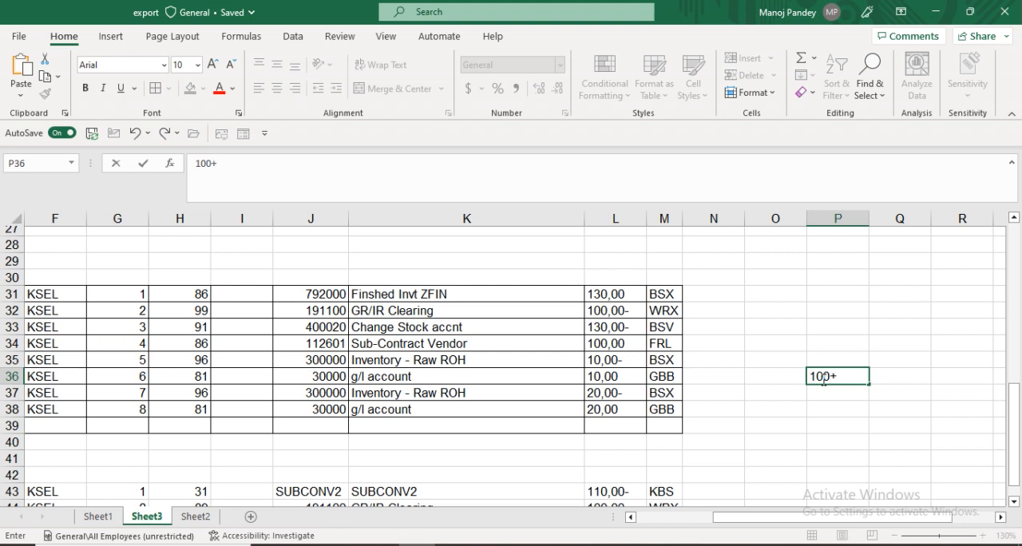
{"action": "type", "text": "+10+20"}
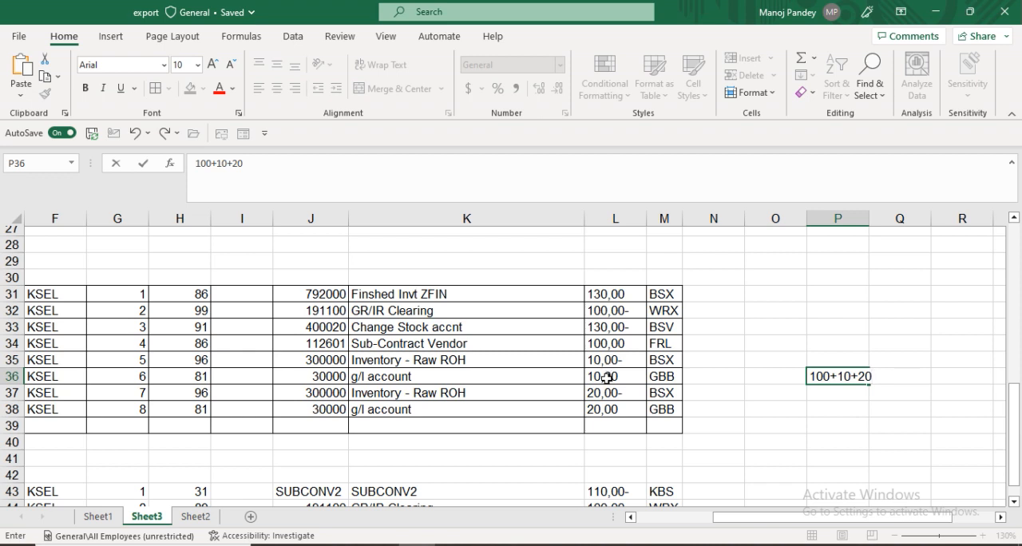
Return to SAP from the workbook, leave the document displays and start transaction MIRO to enter an incoming invoice.
{"action": "double_click", "coordinate": [607, 378]}
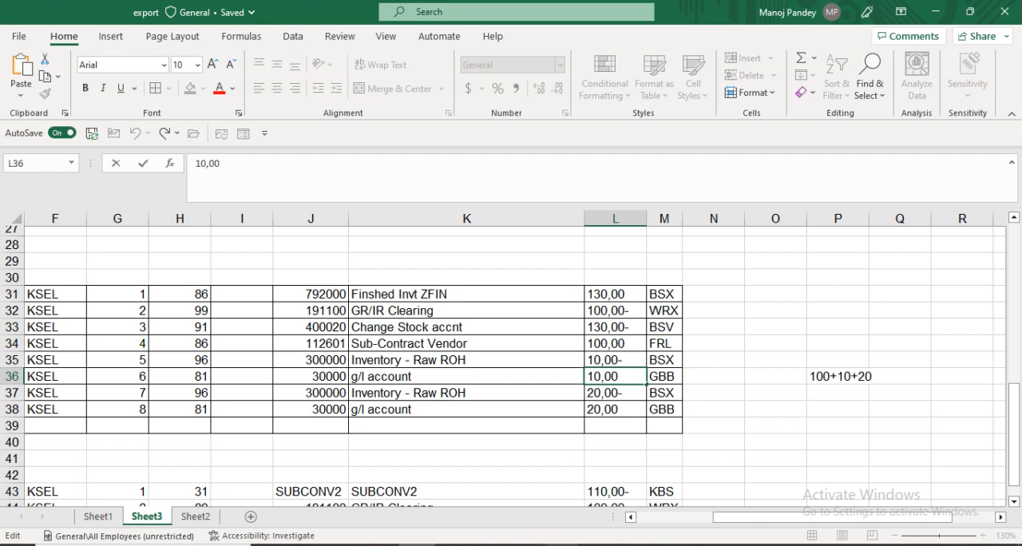
{"action": "mouse_move", "coordinate": [559, 545]}
{"action": "left_click", "coordinate": [715, 508]}
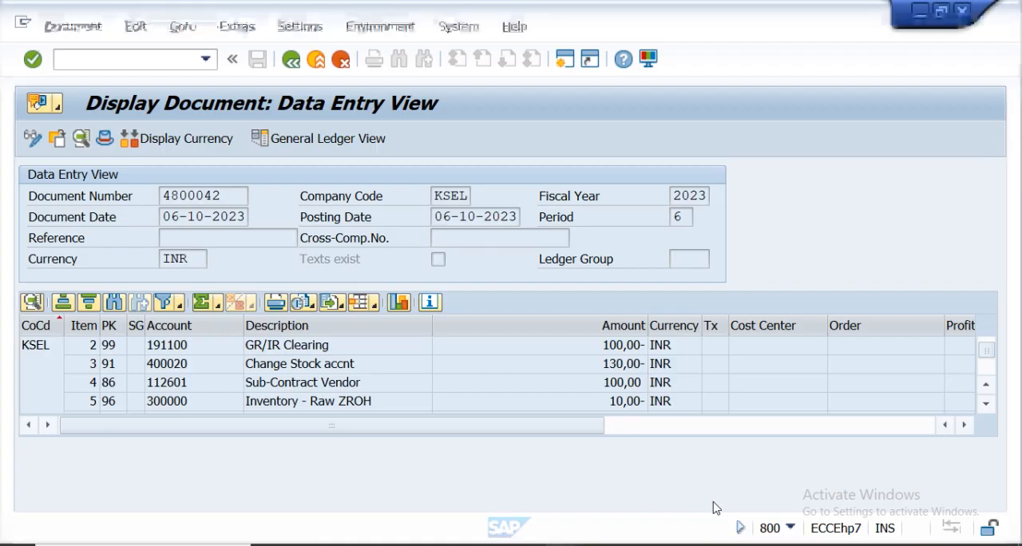
{"action": "left_click", "coordinate": [295, 65]}
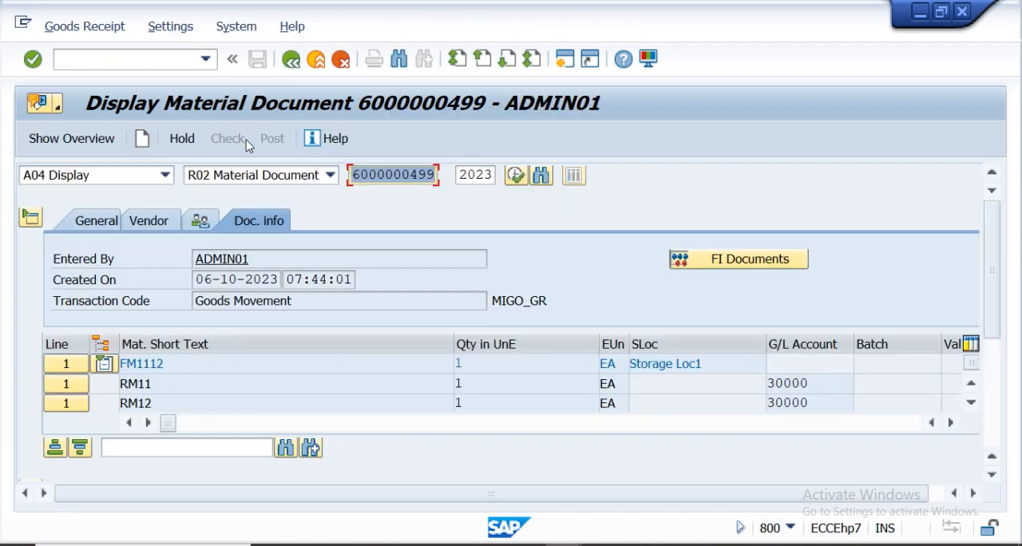
{"action": "left_click", "coordinate": [291, 61]}
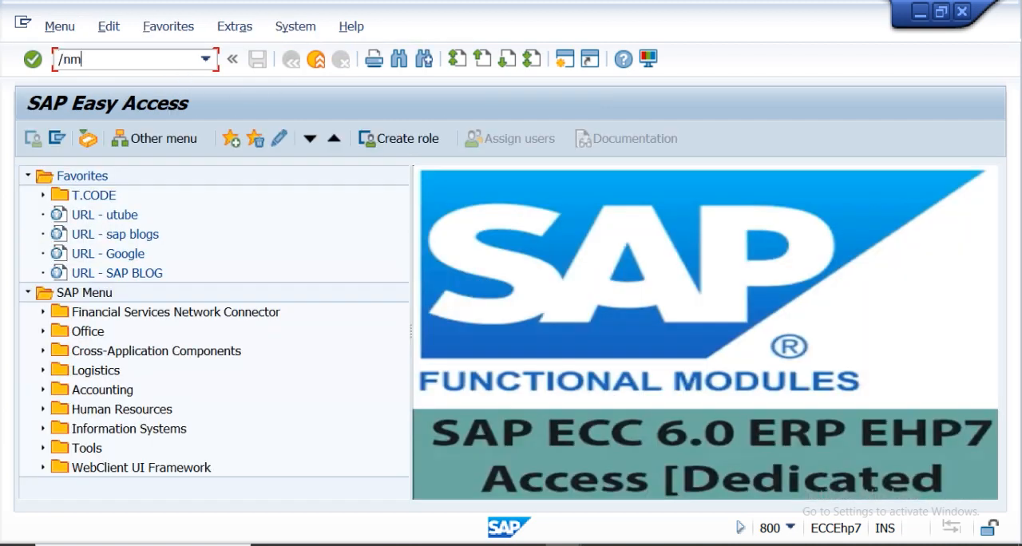
{"action": "type", "text": "/nmiro"}
{"action": "key", "text": "Return"}
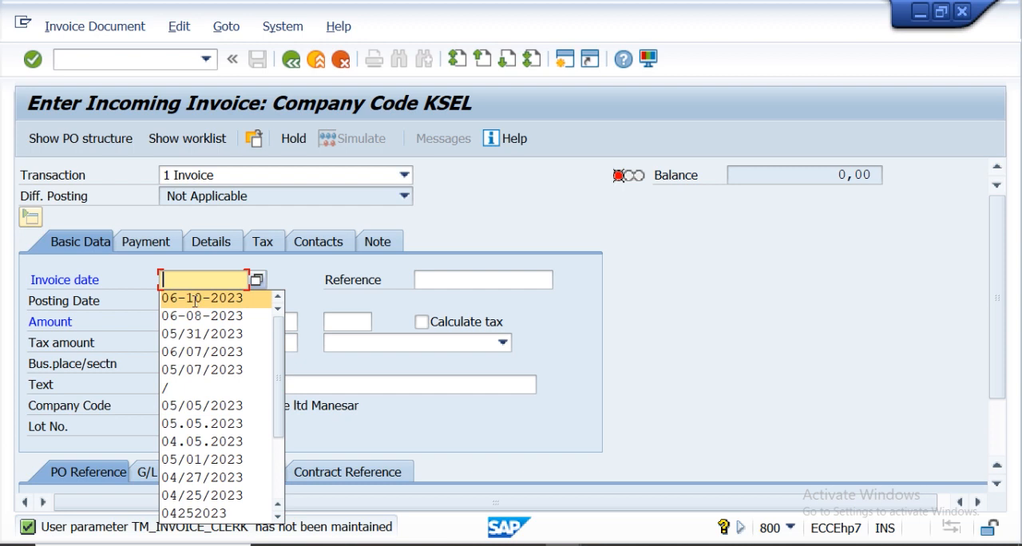
Set the invoice date to 06-10-2023 and the payment baseline date to 06-15-2023.
{"action": "left_click", "coordinate": [194, 299]}
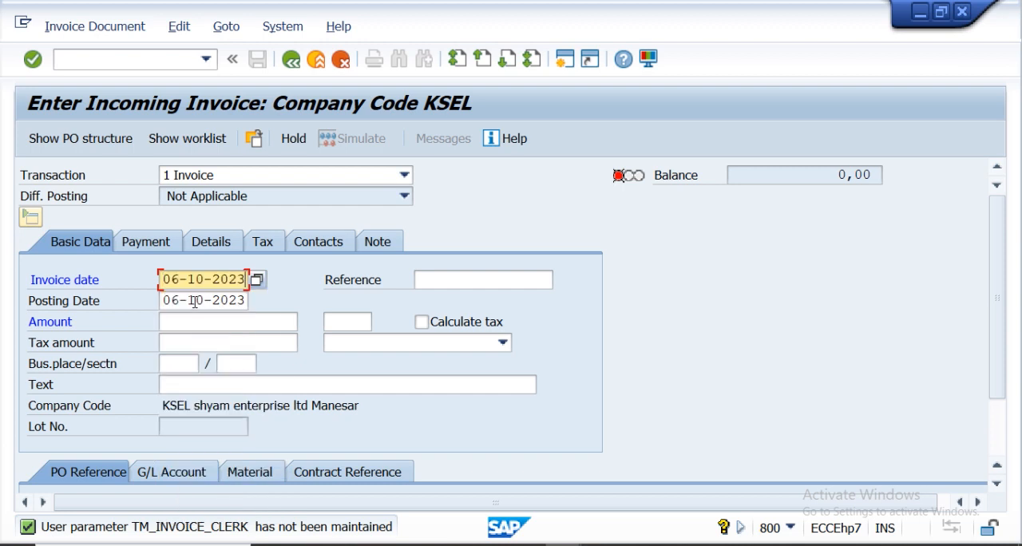
{"action": "left_click", "coordinate": [144, 248]}
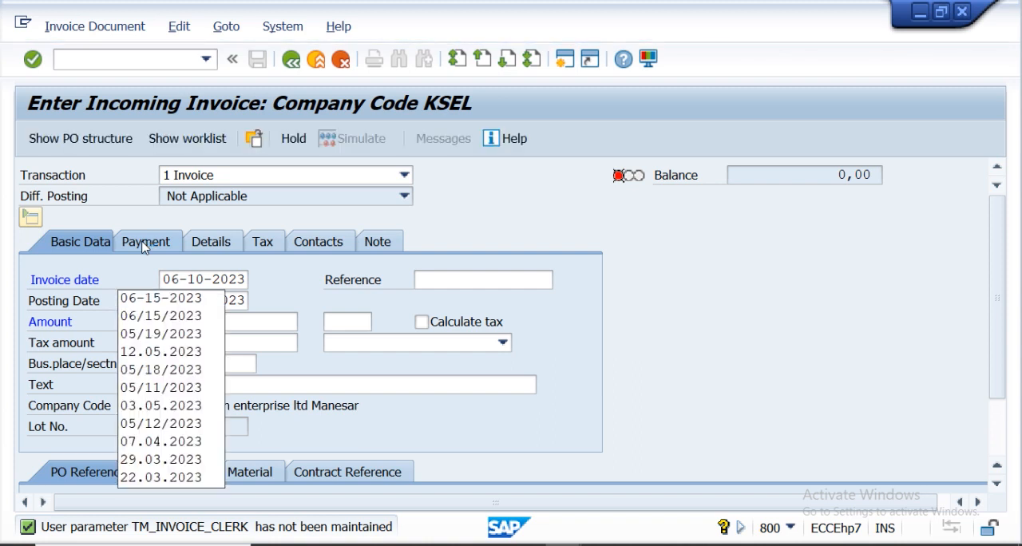
{"action": "left_click", "coordinate": [169, 296]}
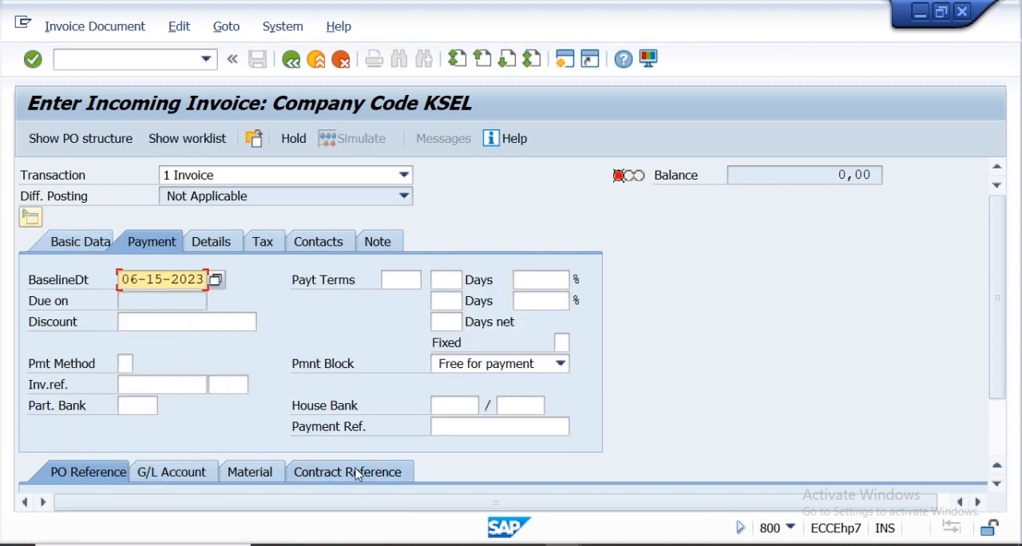
{"action": "left_click_drag", "start_coordinate": [997, 246], "coordinate": [997, 317]}
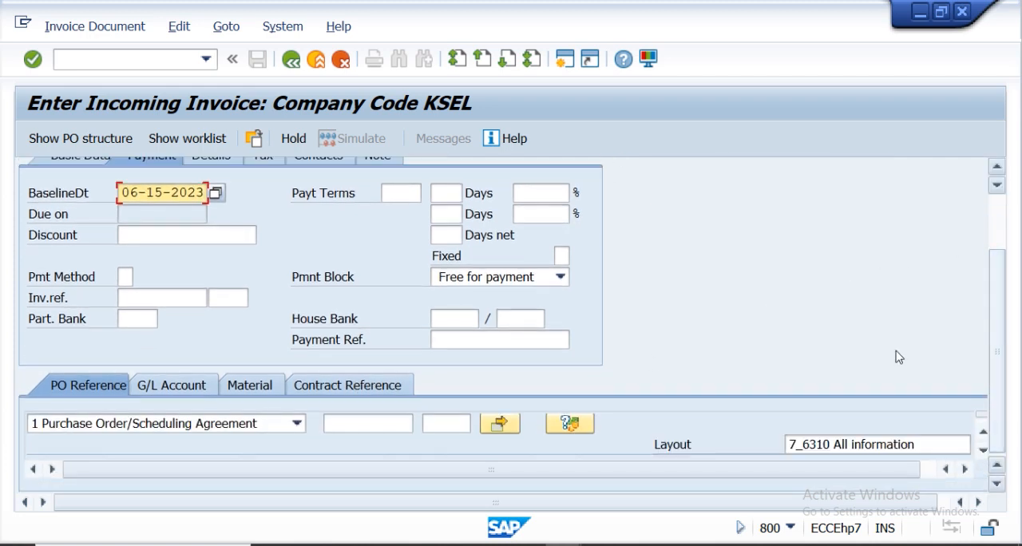
{"action": "left_click", "coordinate": [336, 423]}
{"action": "type", "text": "4500018252"}
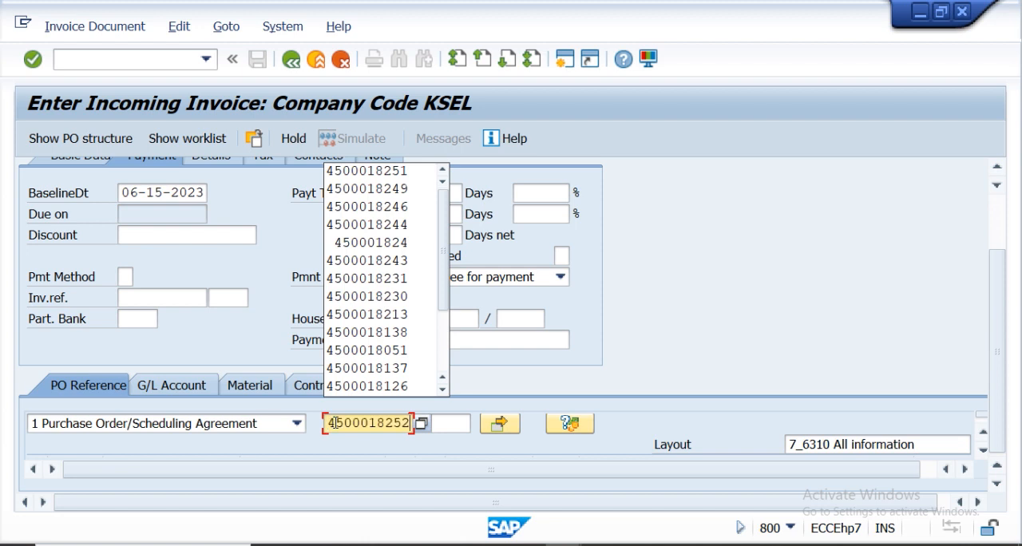
{"action": "left_click", "coordinate": [32, 60]}
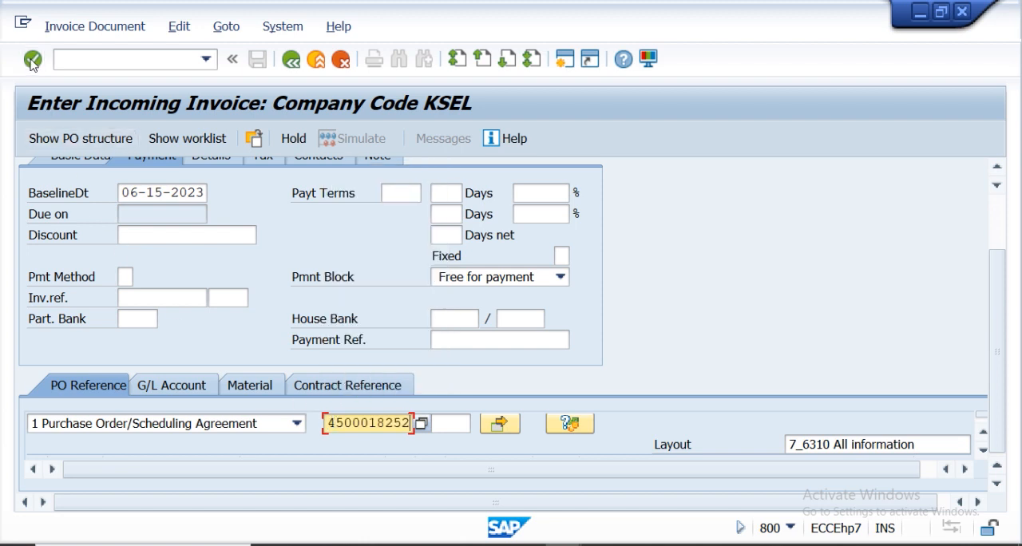
{"action": "left_click", "coordinate": [32, 60]}
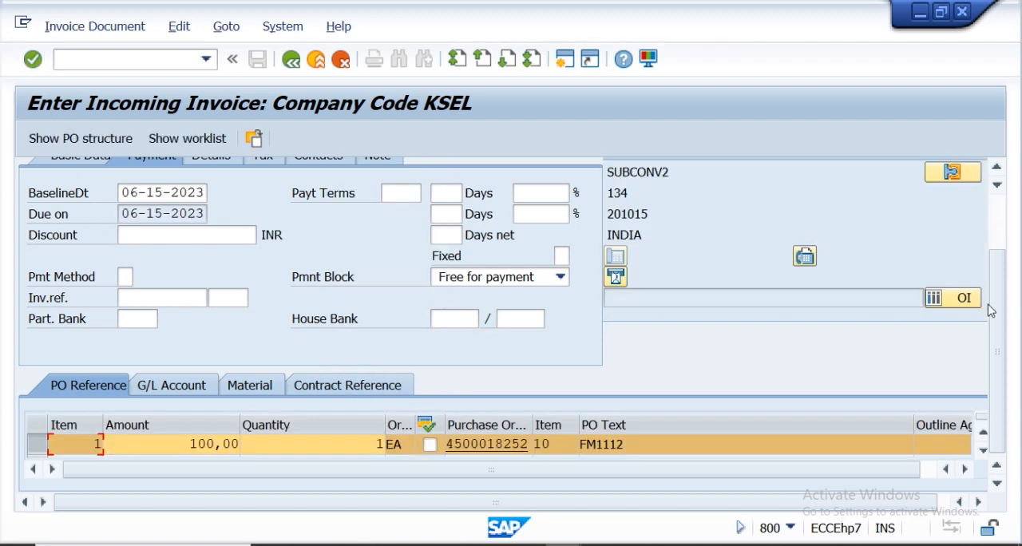
Select tax code I1 on the invoice's basic data and enable Calculate tax.
{"action": "left_click_drag", "start_coordinate": [1005, 298], "coordinate": [981, 223]}
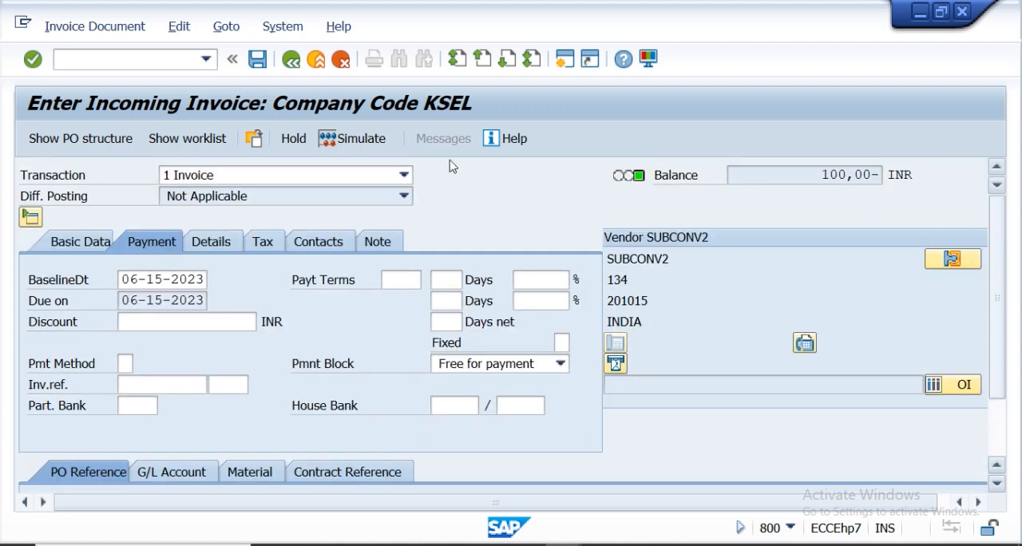
{"action": "left_click", "coordinate": [83, 242]}
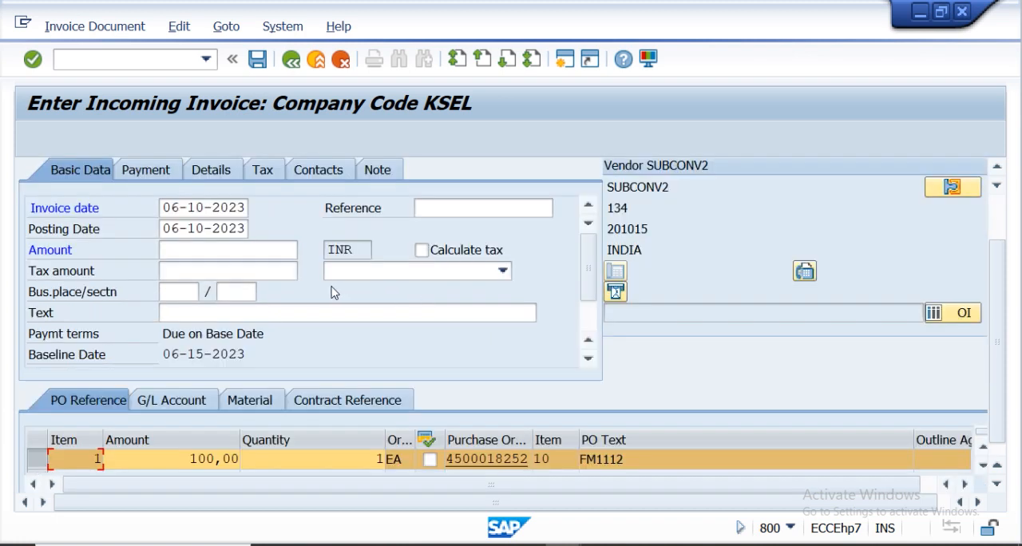
{"action": "left_click", "coordinate": [503, 270]}
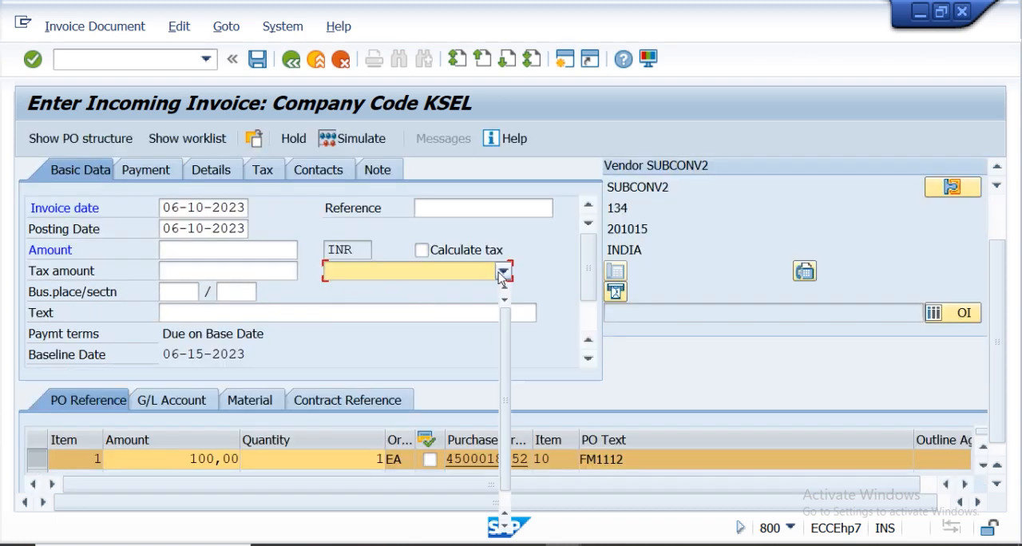
{"action": "left_click", "coordinate": [372, 292]}
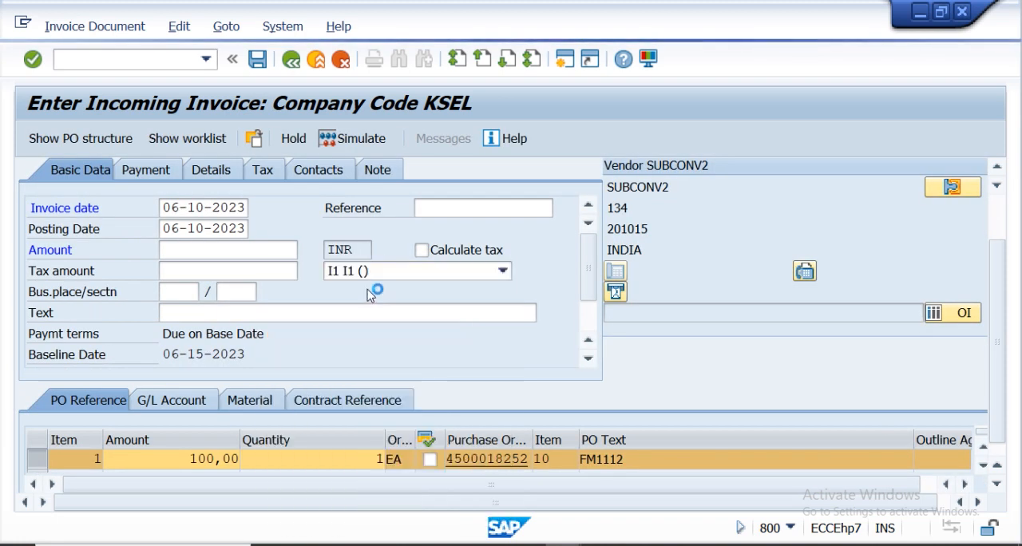
{"action": "left_click", "coordinate": [422, 250]}
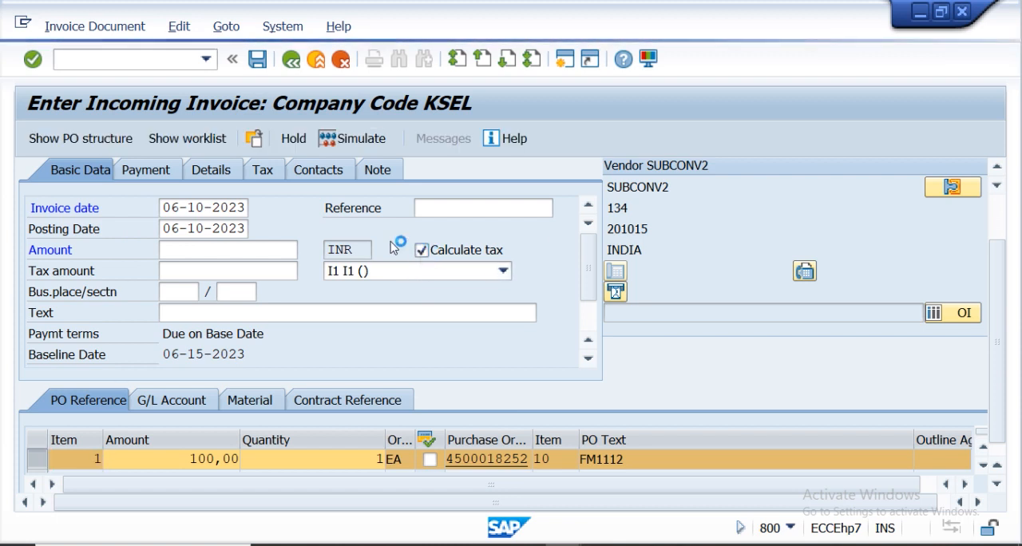
Enter the invoice amount of 110 INR and confirm the entries.
{"action": "left_click_drag", "start_coordinate": [996, 342], "coordinate": [977, 258]}
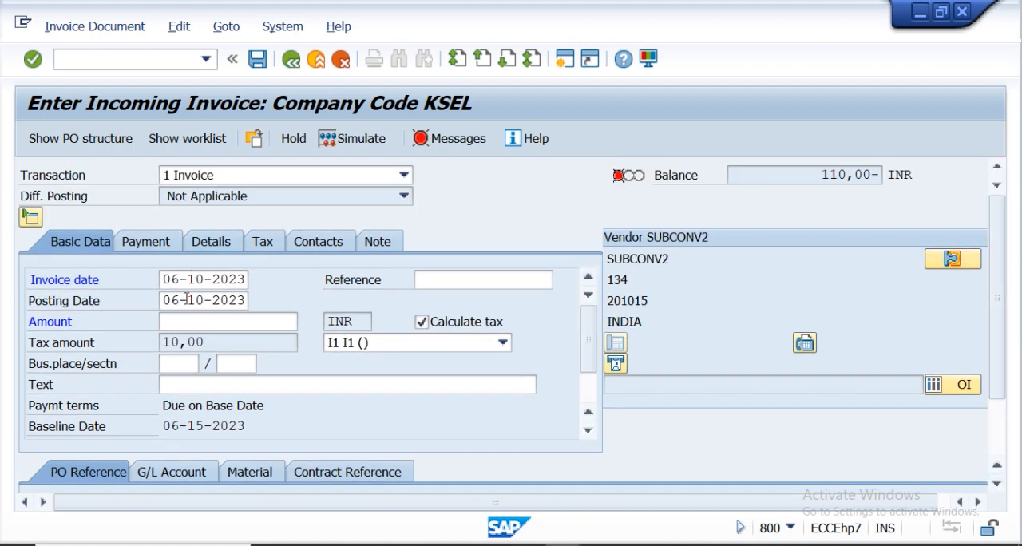
{"action": "left_click", "coordinate": [171, 325]}
{"action": "type", "text": "110"}
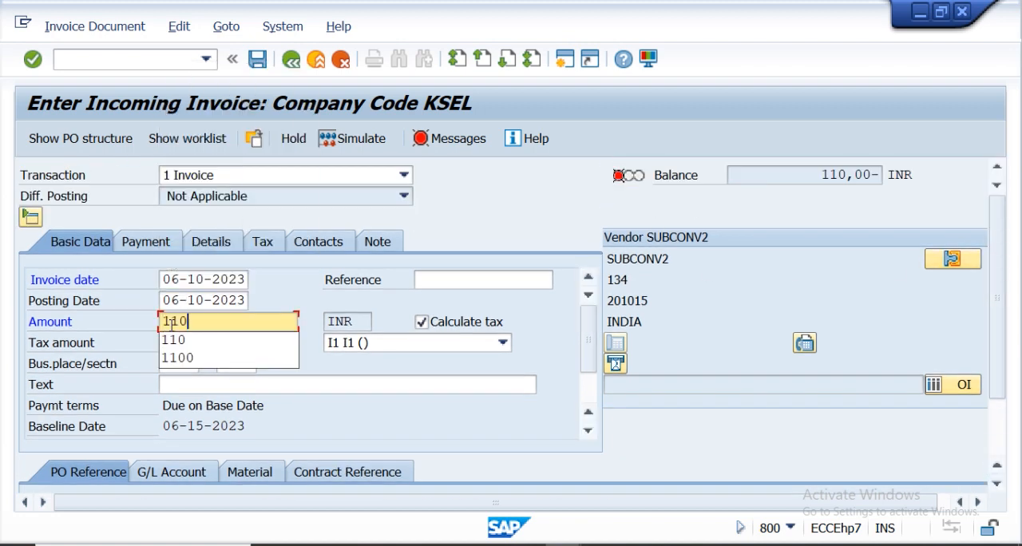
{"action": "left_click", "coordinate": [33, 61]}
{"action": "left_click", "coordinate": [34, 60]}
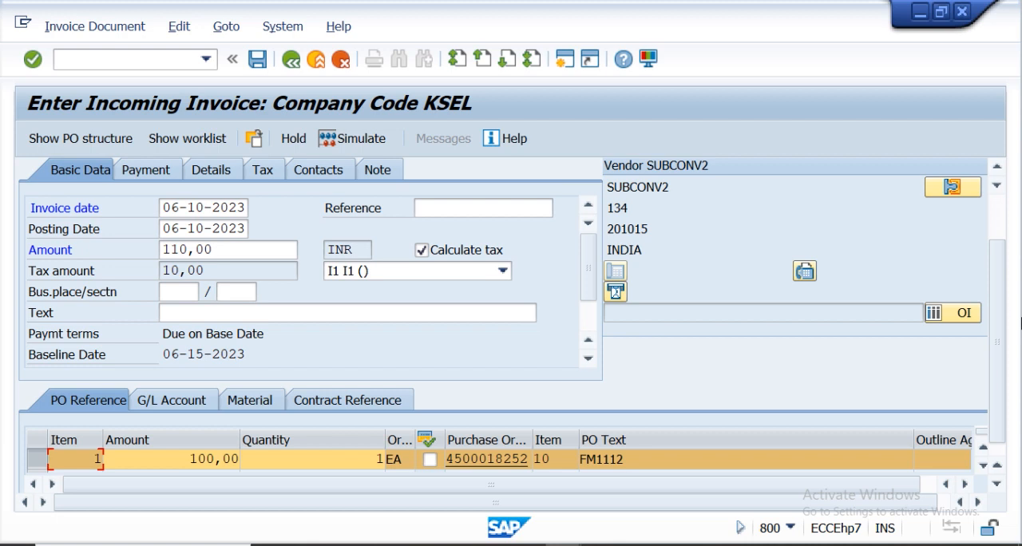
Simulate the invoice document and post it.
{"action": "left_click_drag", "start_coordinate": [997, 349], "coordinate": [997, 251]}
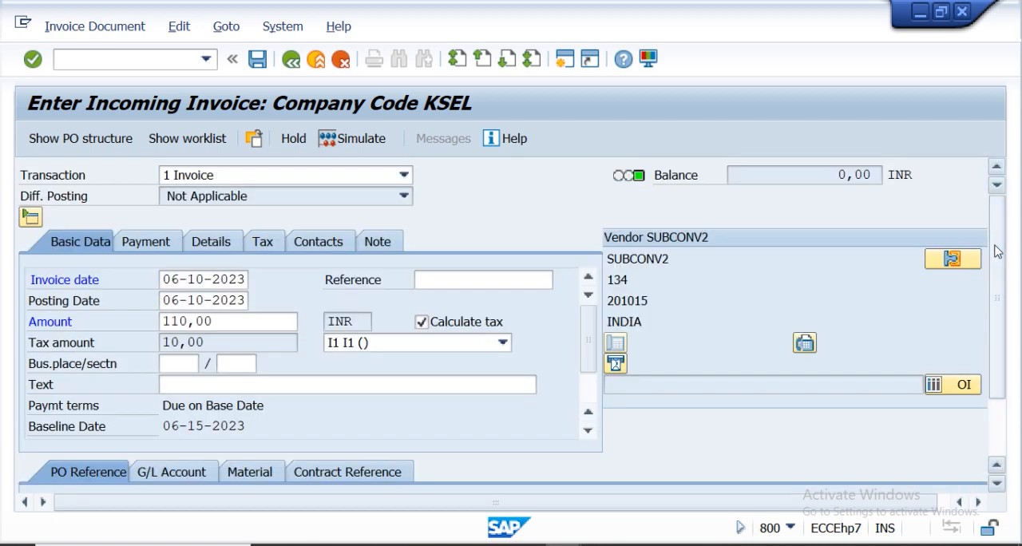
{"action": "left_click", "coordinate": [332, 144]}
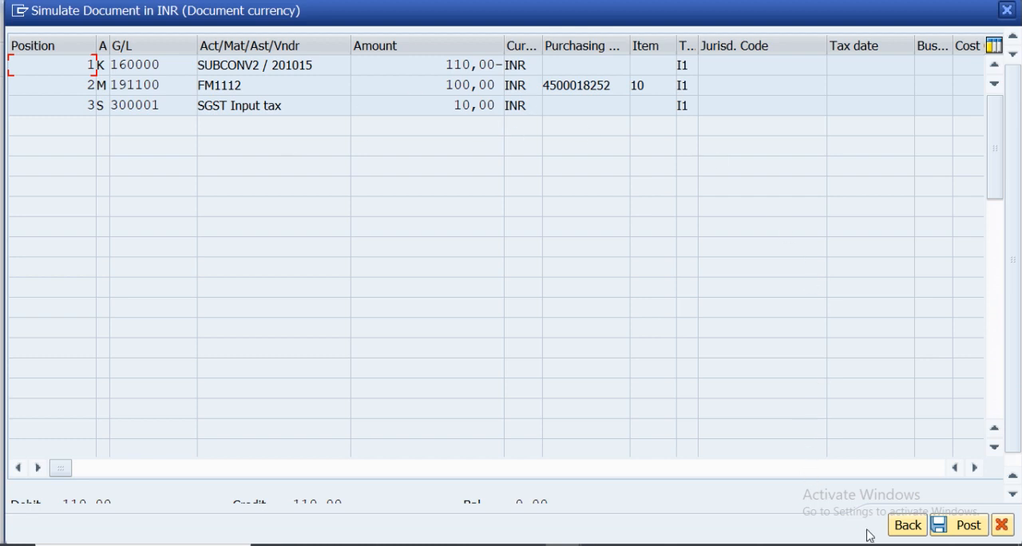
{"action": "left_click", "coordinate": [940, 529]}
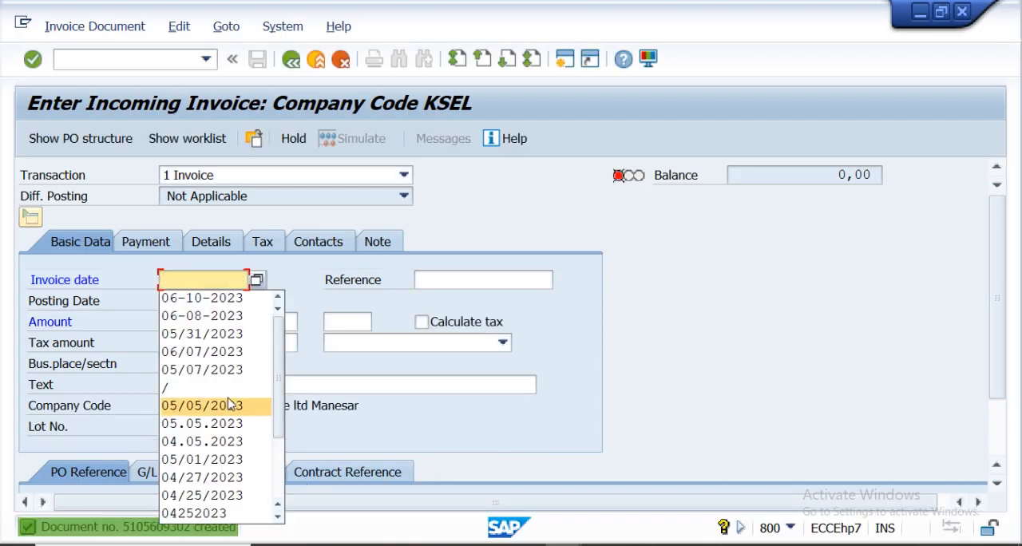
{"action": "left_click", "coordinate": [148, 64]}
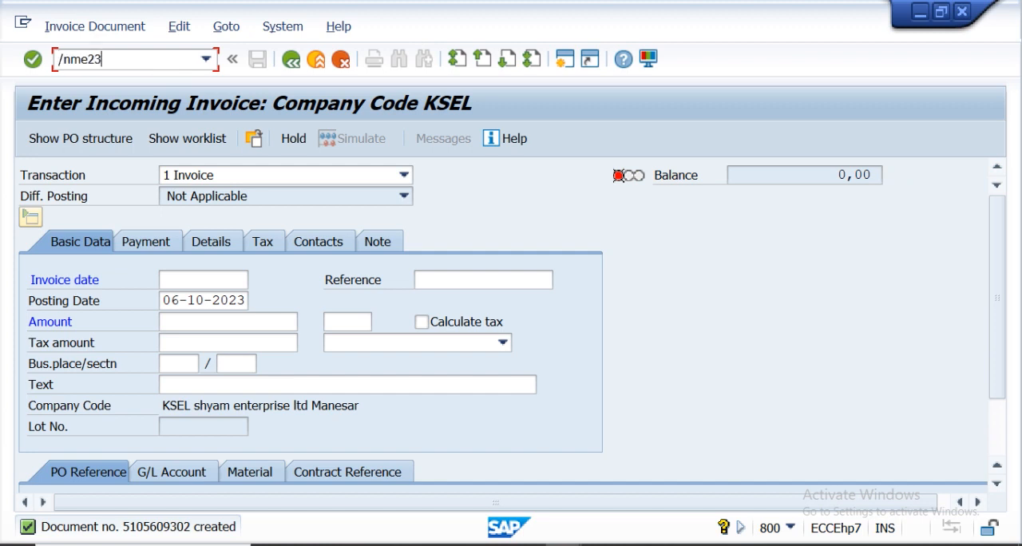
{"action": "key", "text": "Return"}
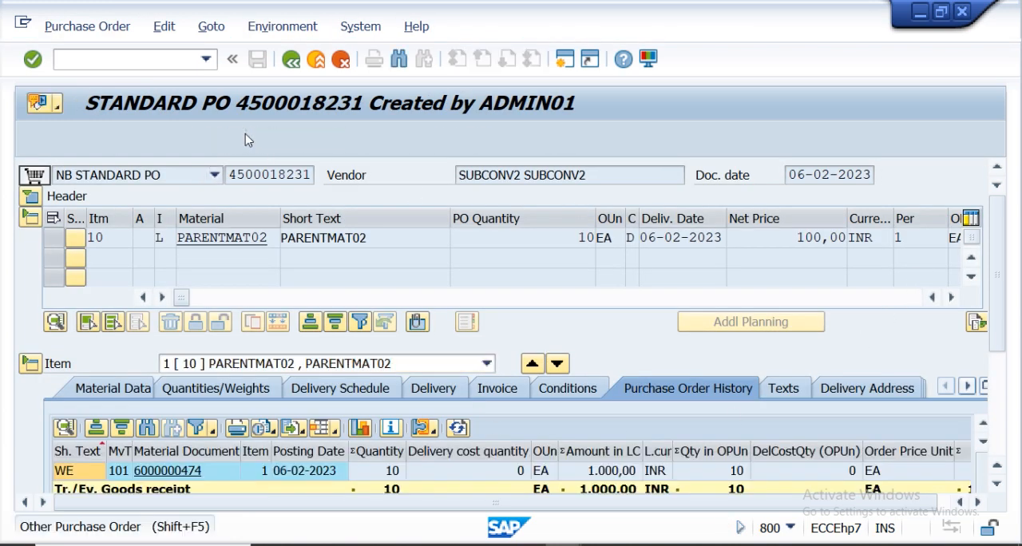
{"action": "left_click", "coordinate": [237, 138]}
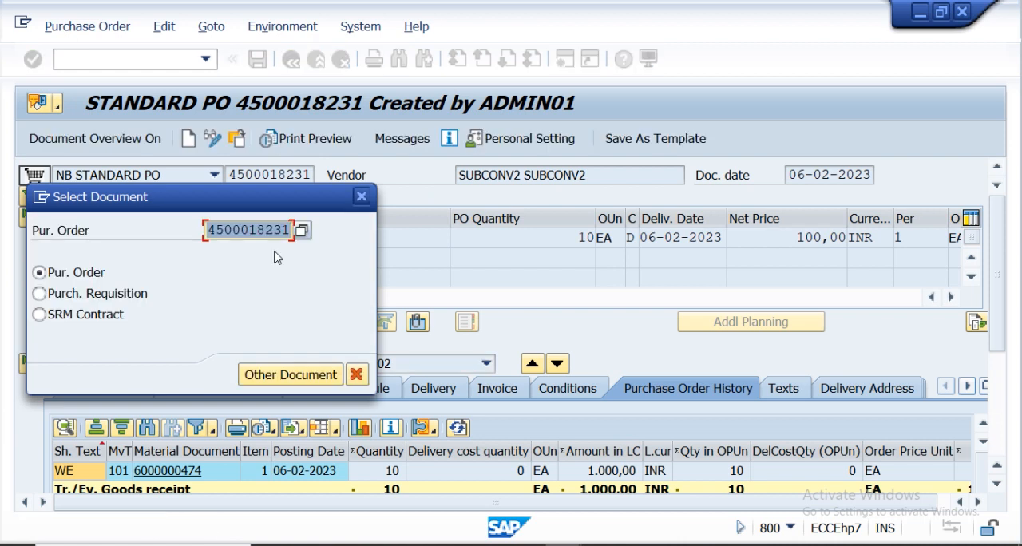
{"action": "key", "text": "BackSpace"}
{"action": "key", "text": "ctrl+v"}
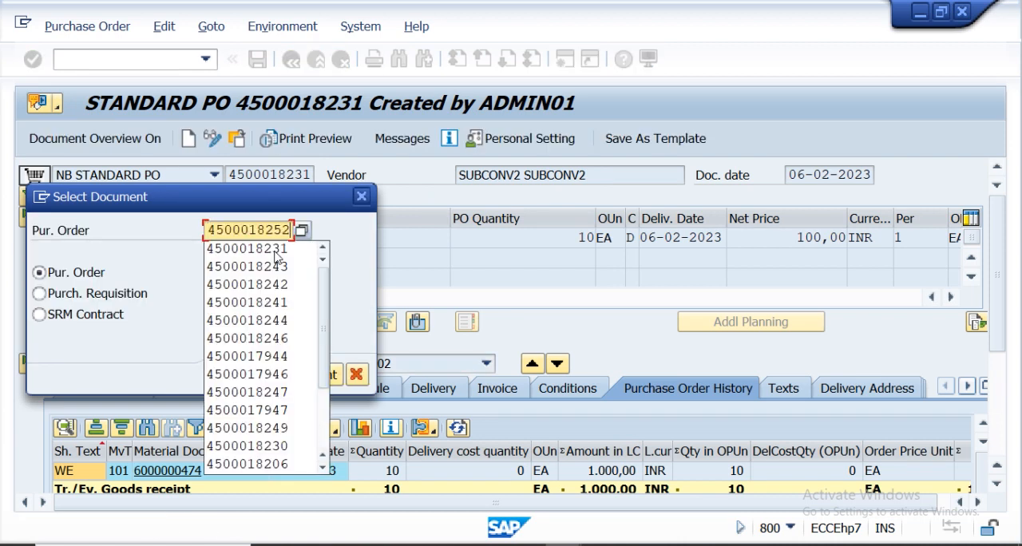
{"action": "key", "text": "Return"}
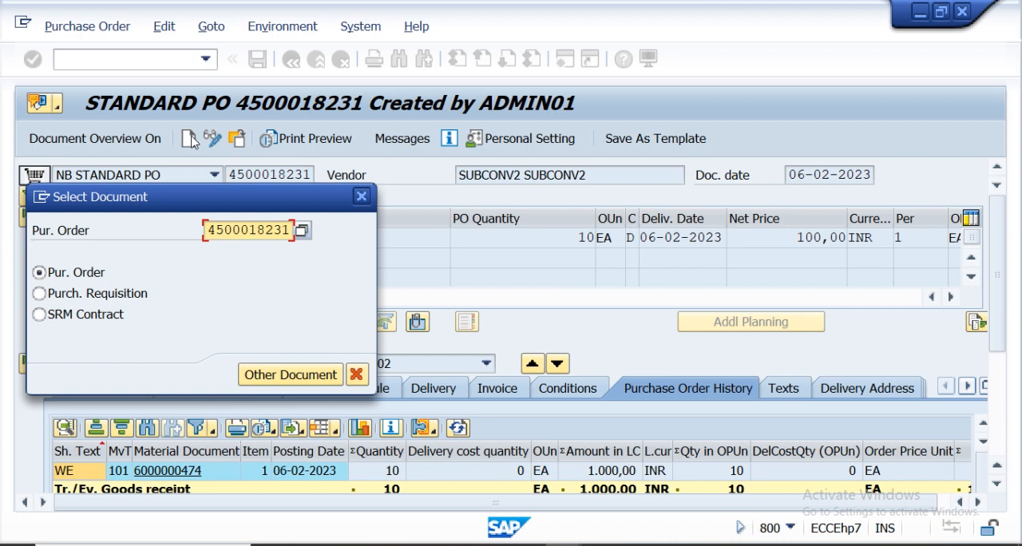
{"action": "key", "text": "Return"}
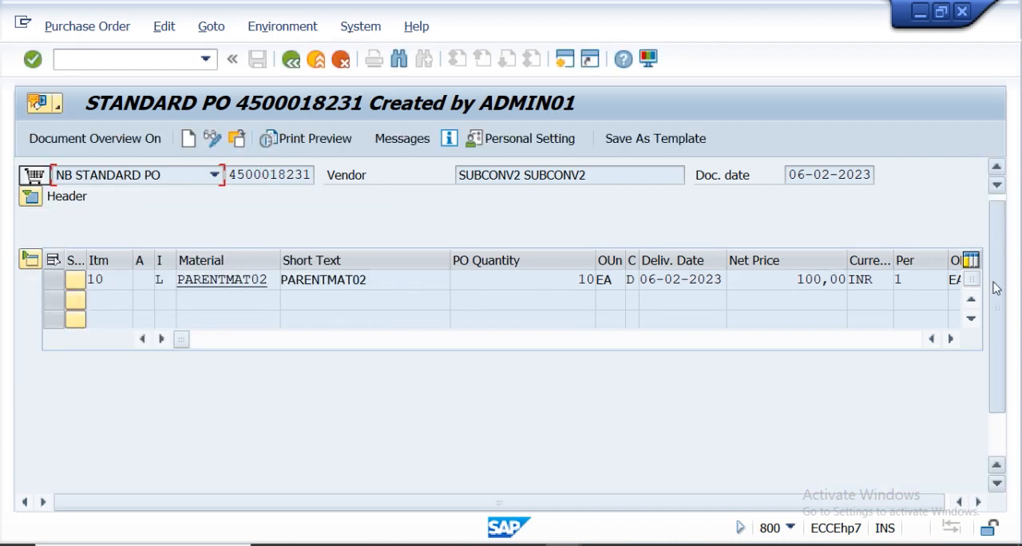
Review the purchase order item's details, including its purchase order history and material data.
{"action": "scroll", "coordinate": [995, 282], "scroll_direction": "down", "scroll_amount": 2}
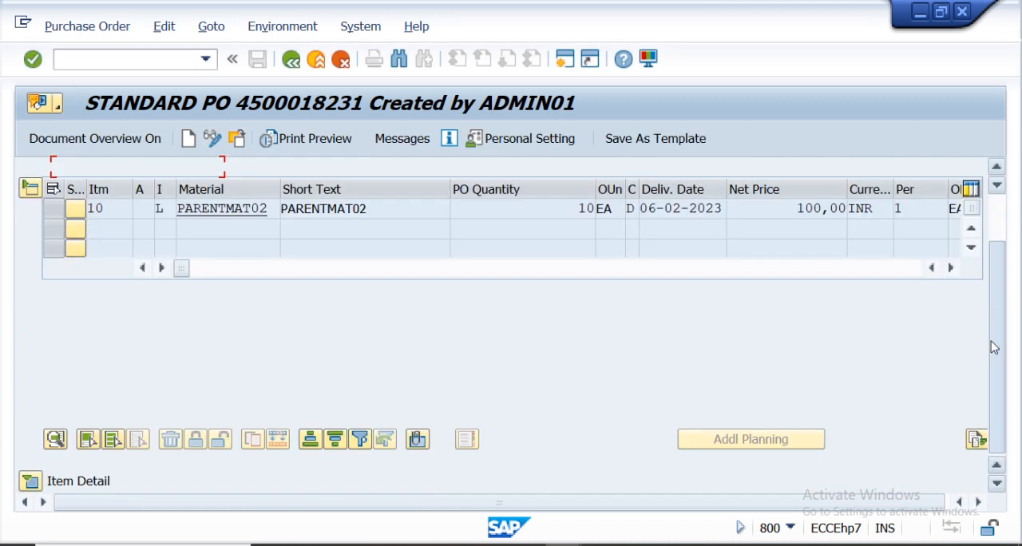
{"action": "left_click", "coordinate": [31, 482]}
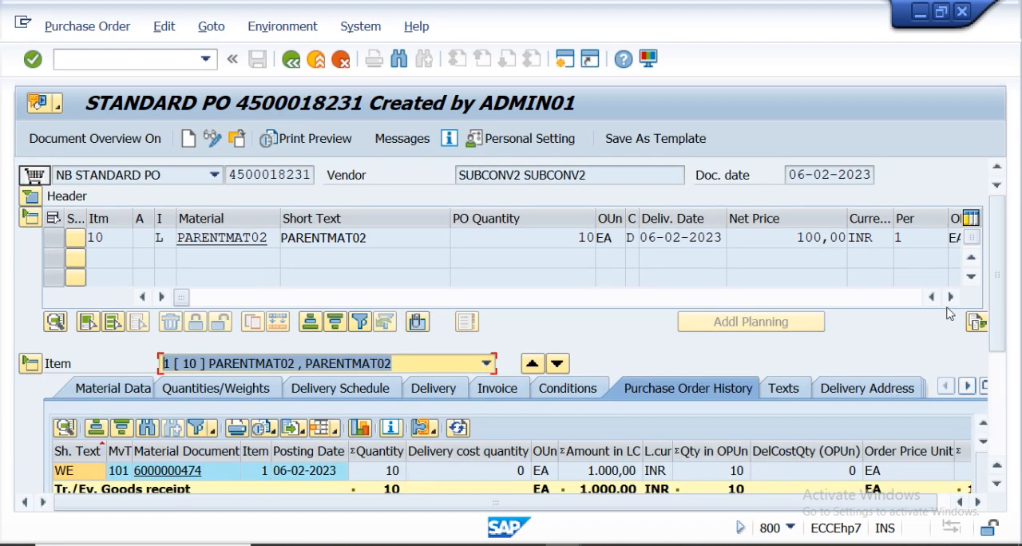
{"action": "left_click_drag", "start_coordinate": [998, 277], "coordinate": [999, 365]}
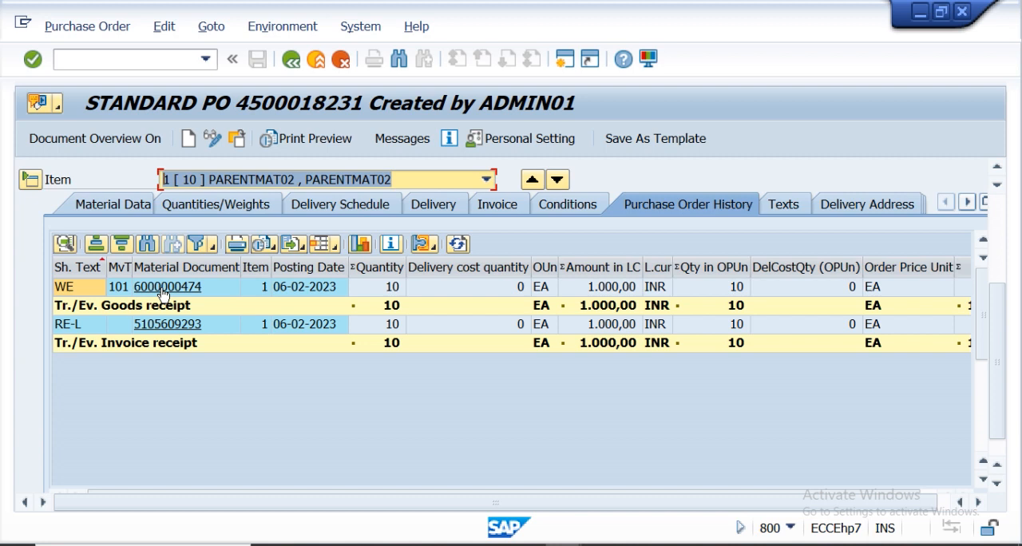
{"action": "left_click_drag", "start_coordinate": [1000, 377], "coordinate": [992, 278]}
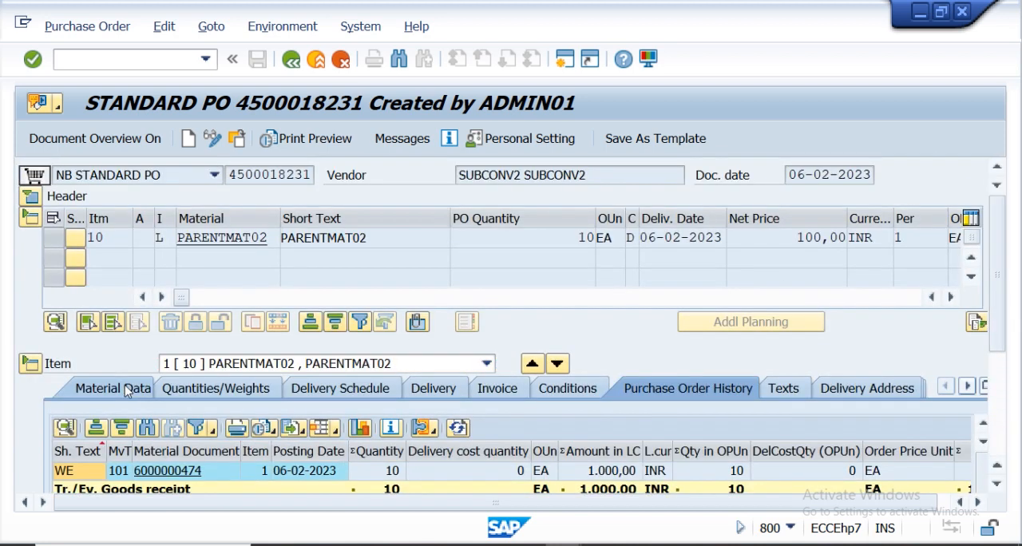
{"action": "left_click", "coordinate": [124, 388]}
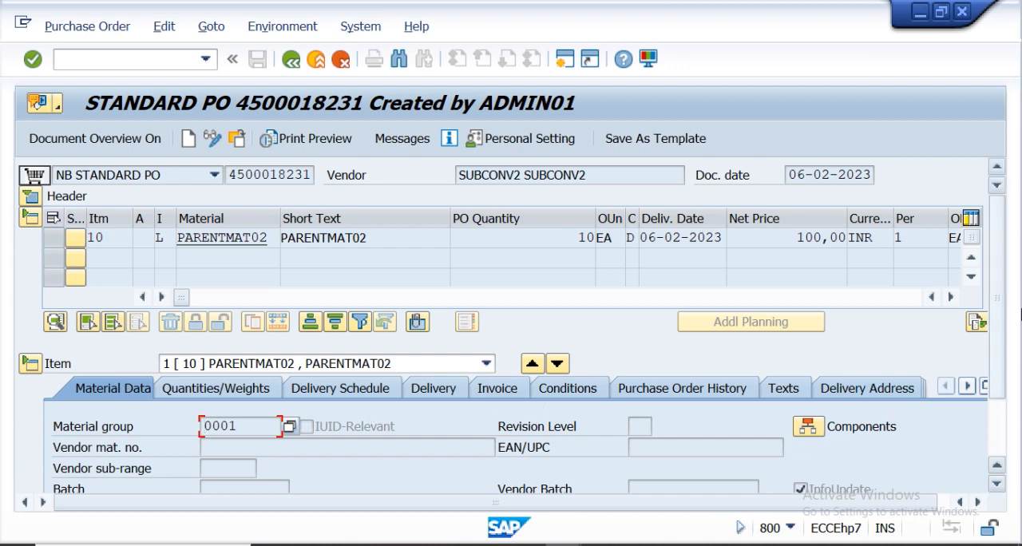
{"action": "scroll", "coordinate": [1002, 334], "scroll_direction": "down", "scroll_amount": 3}
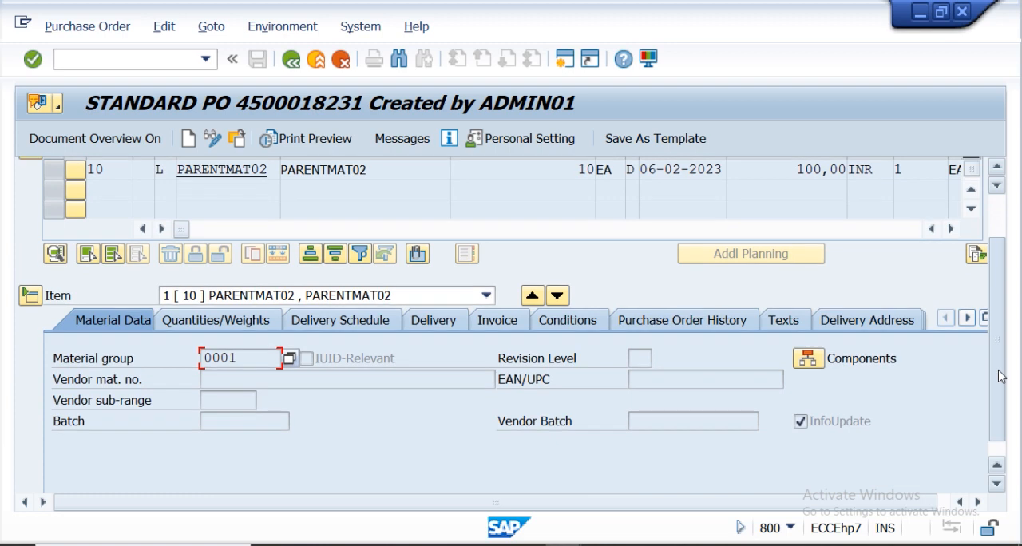
Display the components of the current purchase order item and return to the purchase order.
{"action": "left_click", "coordinate": [806, 363]}
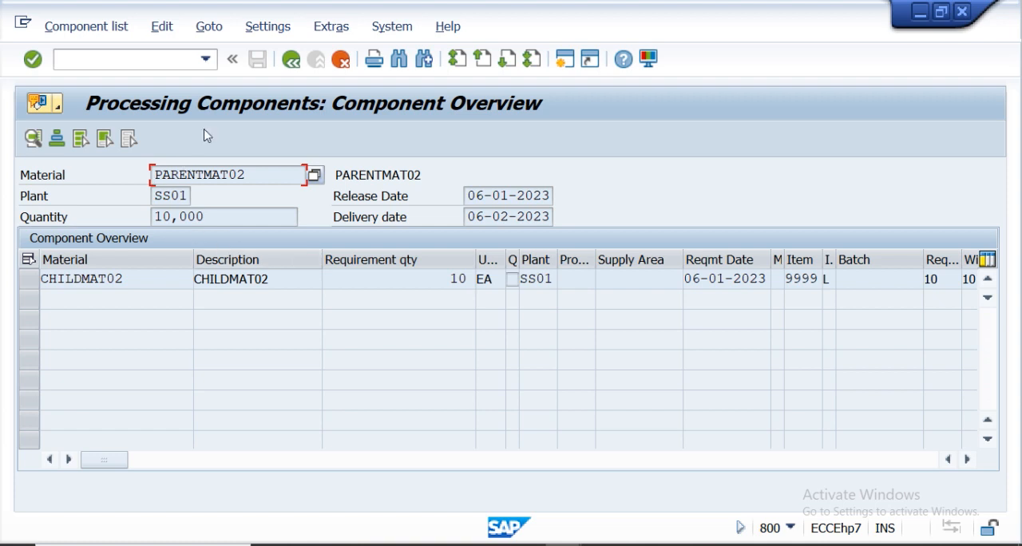
{"action": "left_click", "coordinate": [293, 69]}
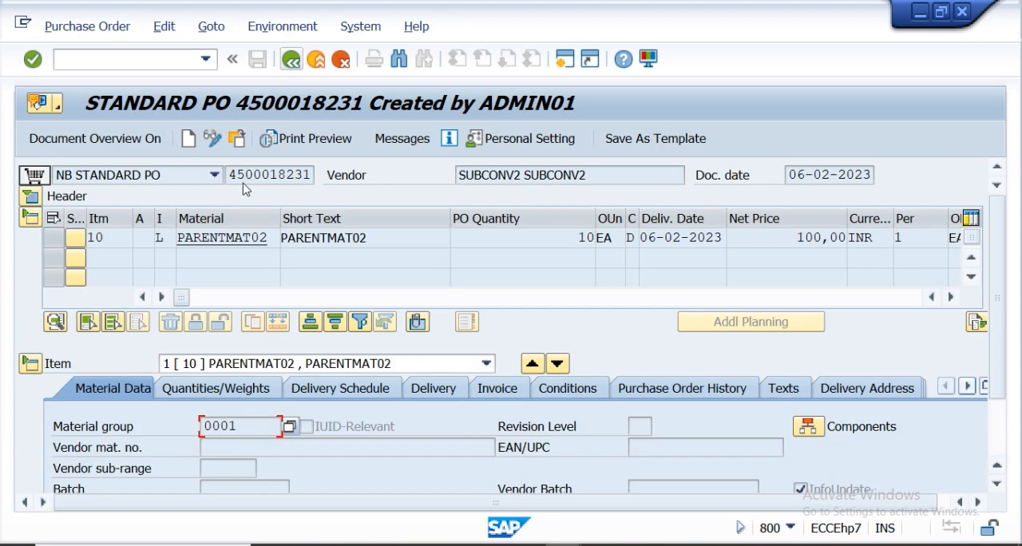
{"action": "left_click", "coordinate": [236, 140]}
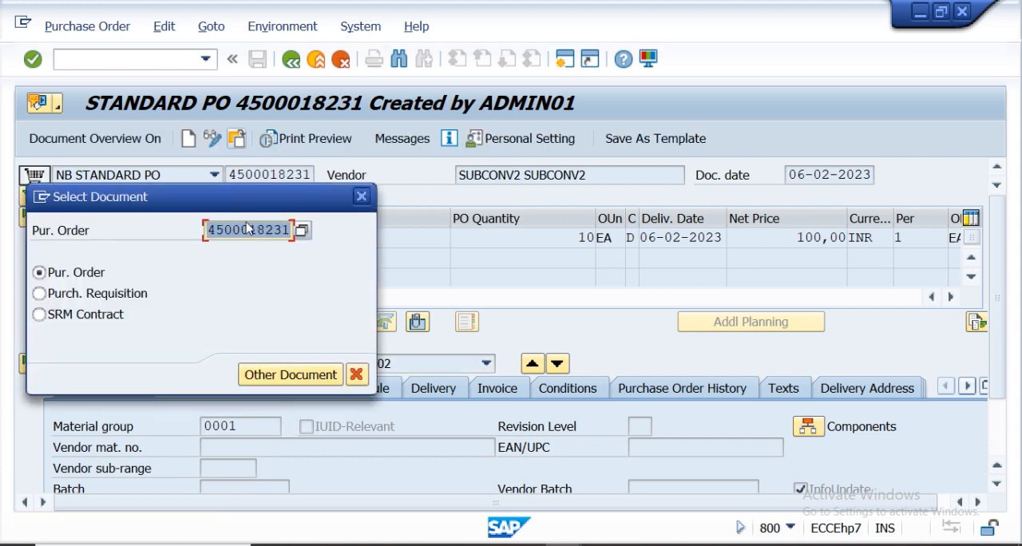
{"action": "key", "text": "BackSpace"}
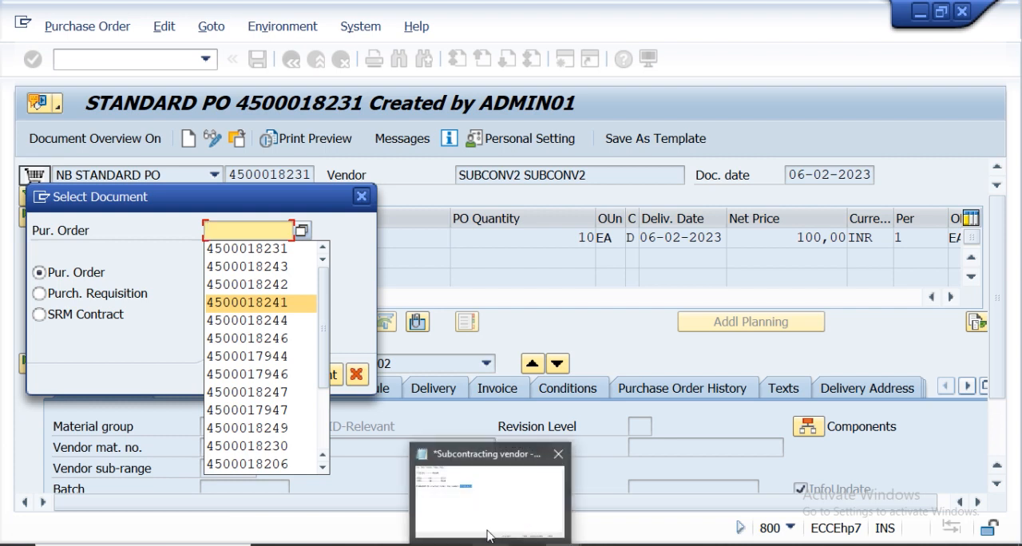
{"action": "left_click", "coordinate": [490, 506]}
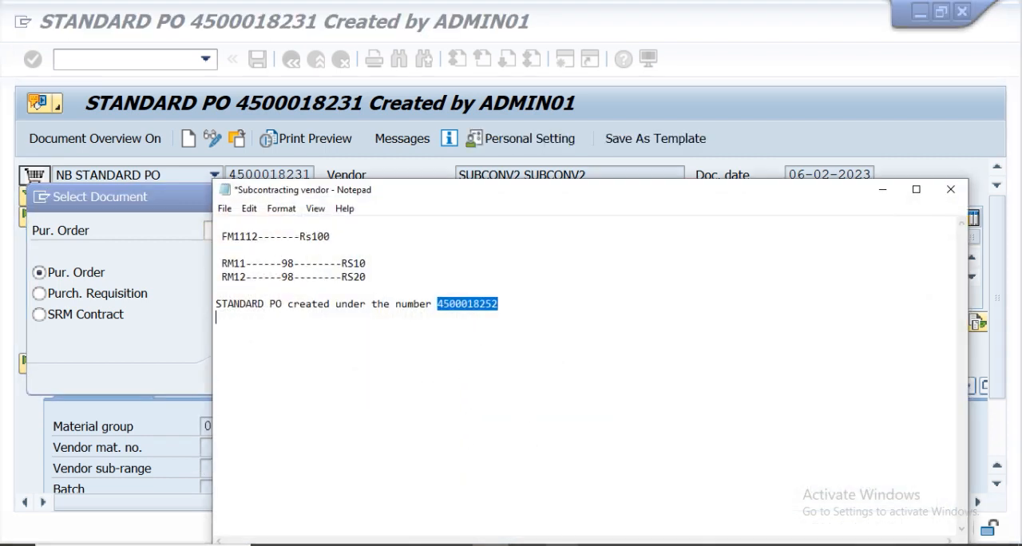
{"action": "mouse_move", "coordinate": [628, 523]}
{"action": "left_click", "coordinate": [663, 515]}
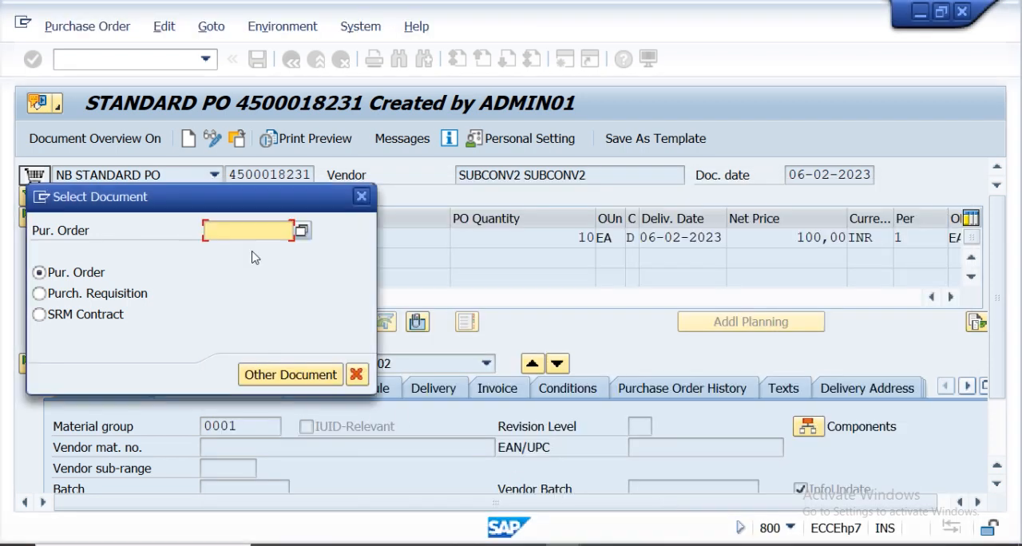
{"action": "left_click", "coordinate": [238, 231]}
{"action": "key", "text": "ctrl+v"}
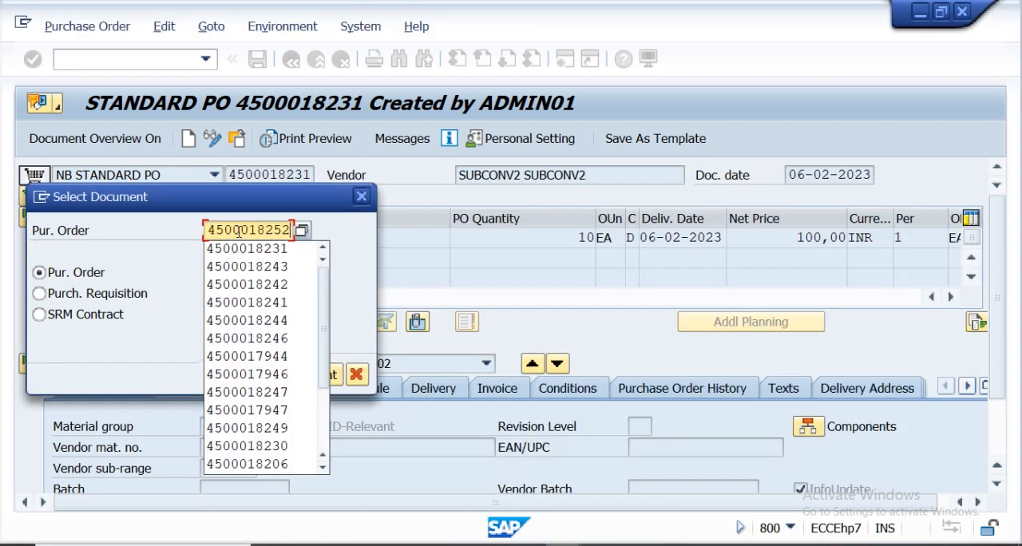
{"action": "key", "text": "Return"}
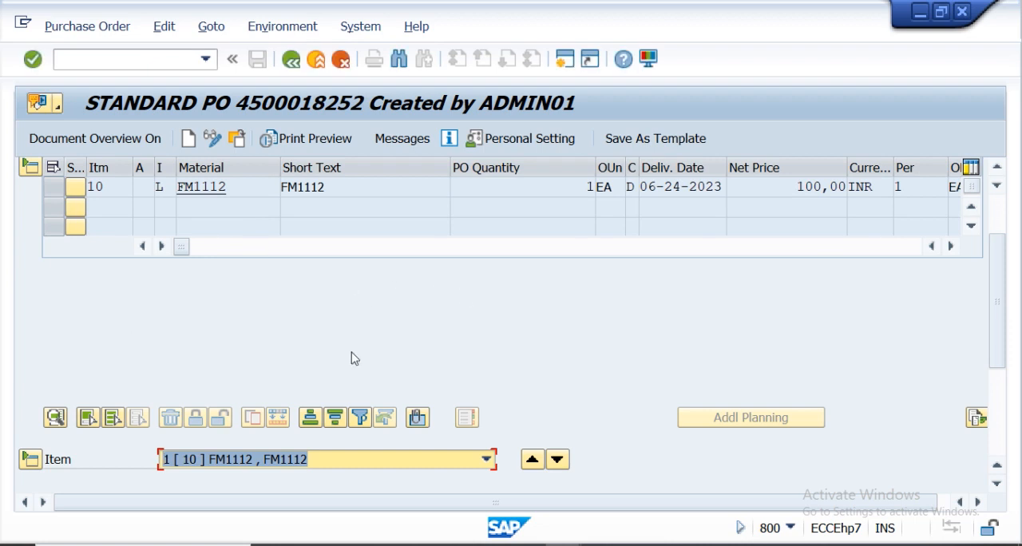
{"action": "scroll", "coordinate": [1007, 345], "scroll_direction": "down", "scroll_amount": 3}
{"action": "left_click_drag", "start_coordinate": [1008, 345], "coordinate": [1011, 359]}
{"action": "key", "text": "super+Right"}
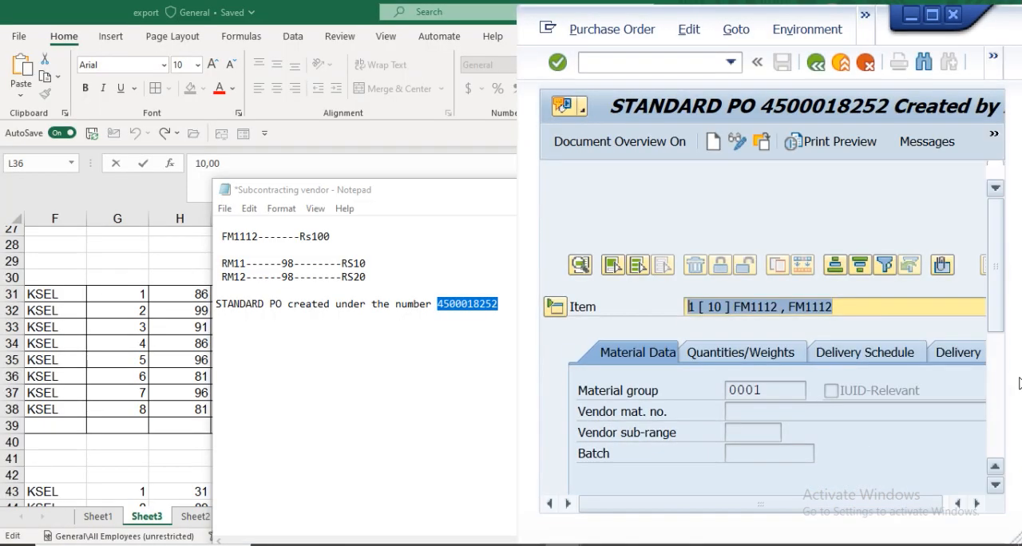
{"action": "left_click", "coordinate": [938, 30]}
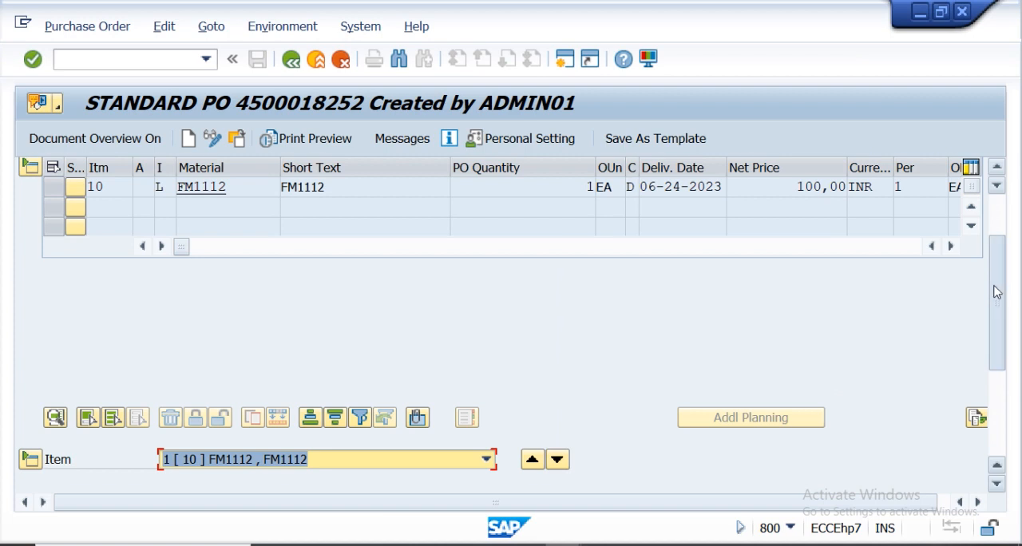
Review the purchase order history of item 10 for its goods receipt and invoice receipt entries.
{"action": "scroll", "coordinate": [997, 292], "scroll_direction": "down", "scroll_amount": 5}
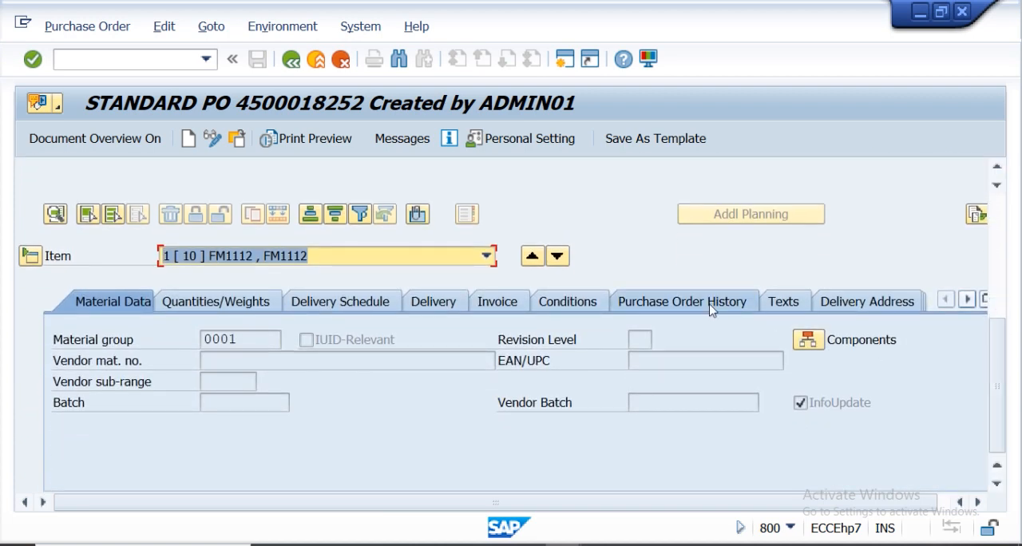
{"action": "left_click", "coordinate": [712, 307]}
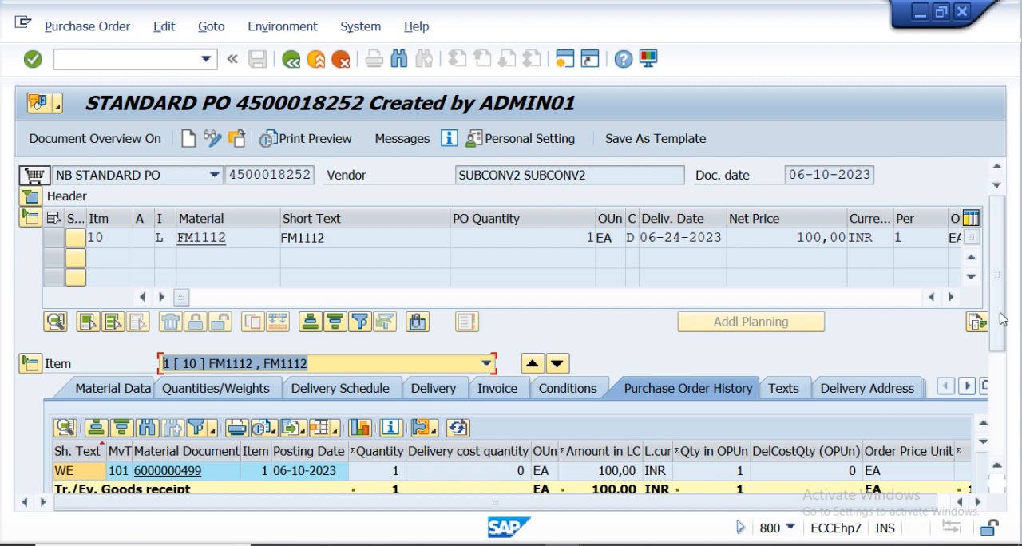
{"action": "left_click_drag", "start_coordinate": [1003, 319], "coordinate": [1006, 357]}
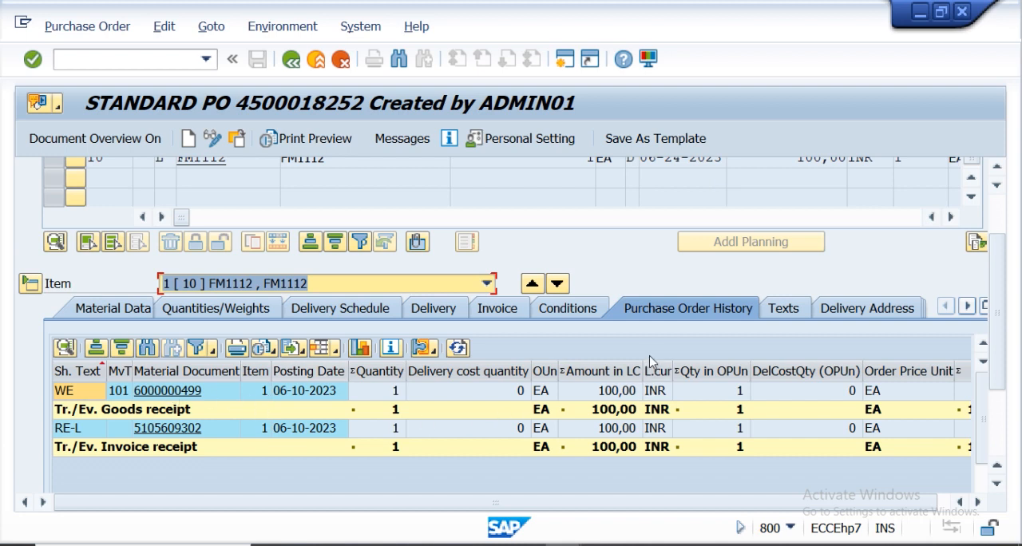
Display the FM1112 item's subcontracting components and return to the purchase order.
{"action": "left_click", "coordinate": [133, 316]}
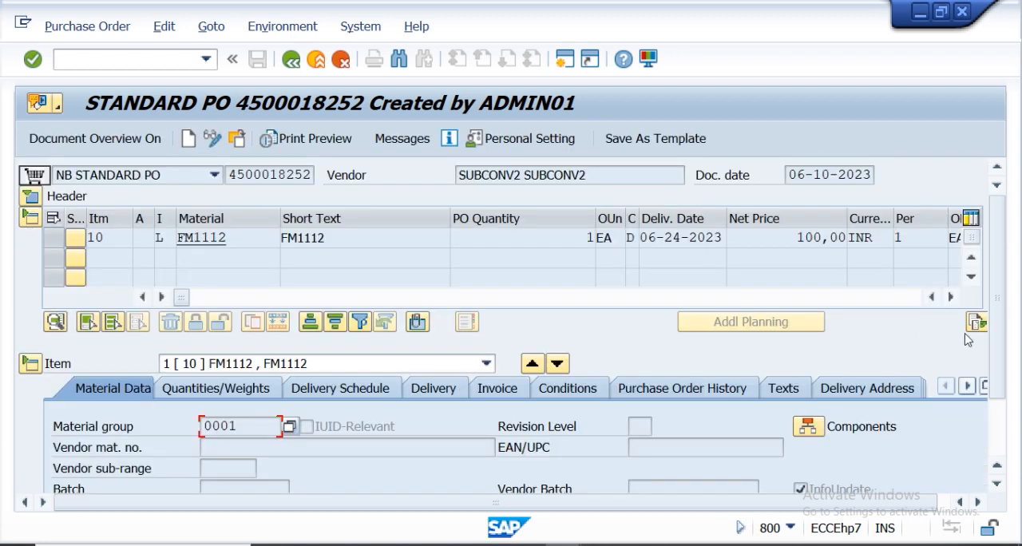
{"action": "scroll", "coordinate": [995, 327], "scroll_direction": "down", "scroll_amount": 3}
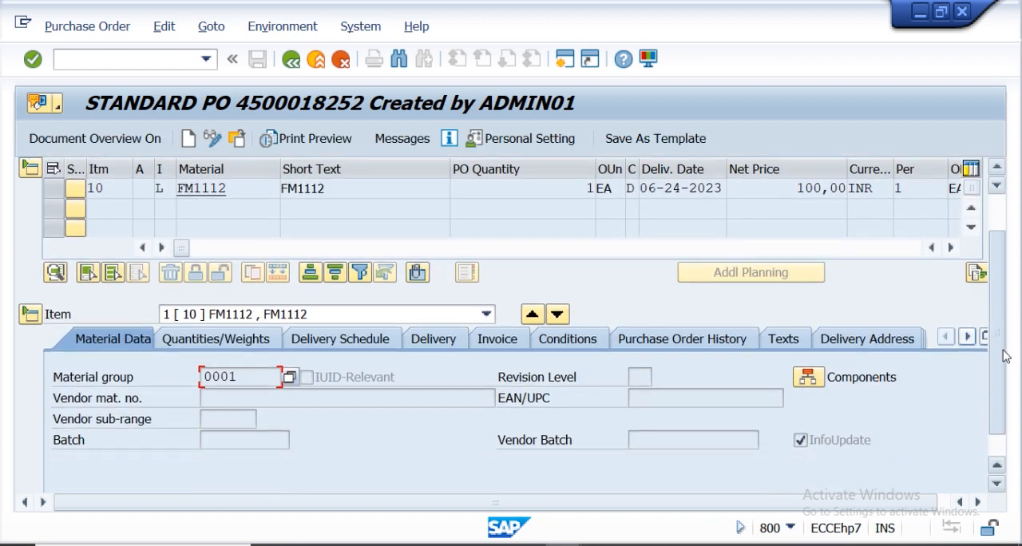
{"action": "left_click", "coordinate": [809, 339]}
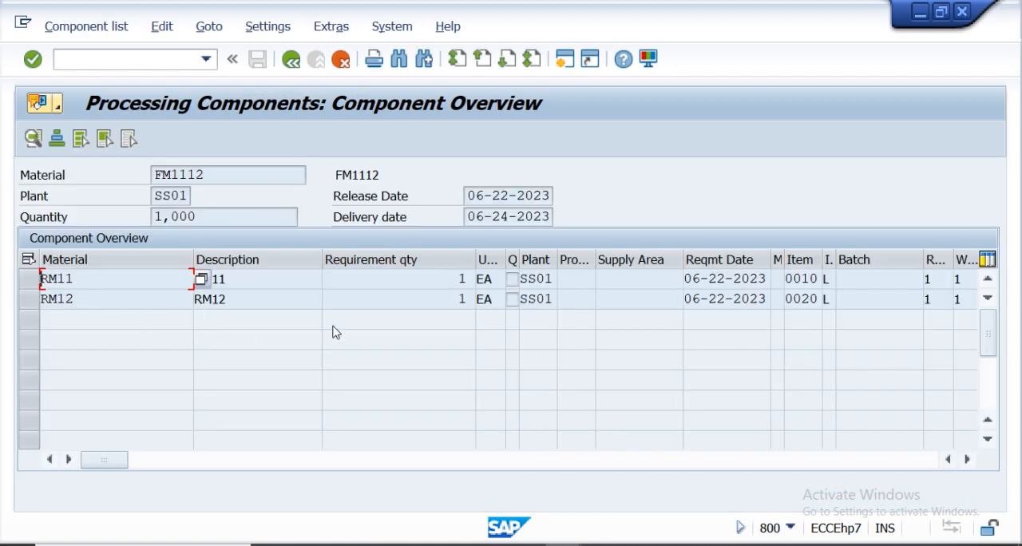
{"action": "left_click", "coordinate": [291, 59]}
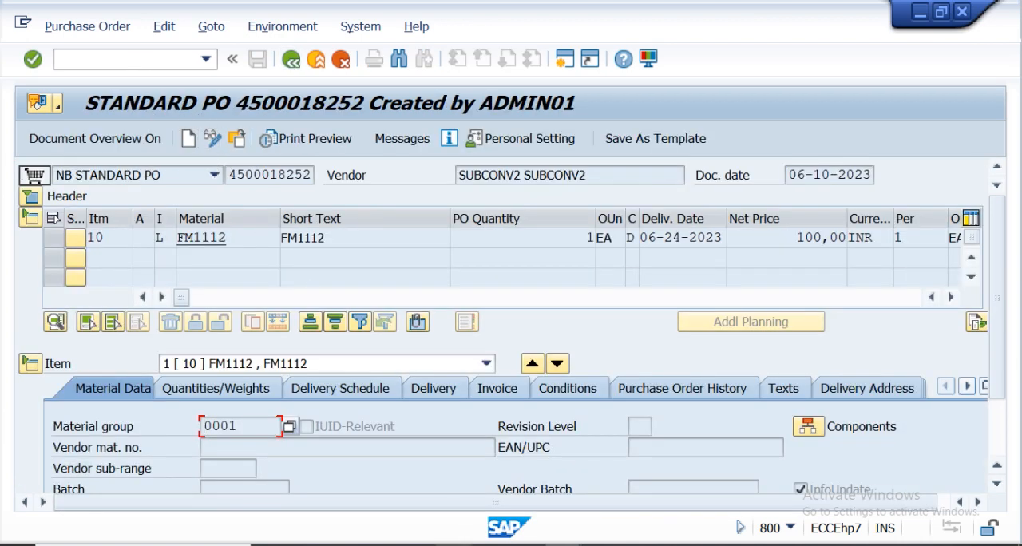
{"action": "left_click", "coordinate": [448, 544]}
{"action": "left_click", "coordinate": [1016, 383]}
{"action": "left_click_drag", "start_coordinate": [1016, 383], "coordinate": [1016, 436]}
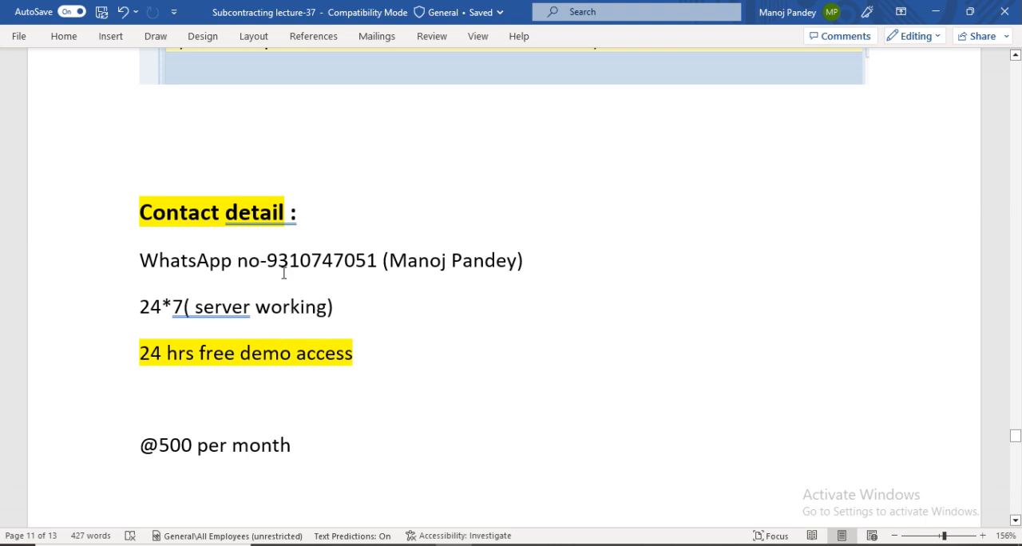
{"action": "left_click_drag", "start_coordinate": [269, 259], "coordinate": [376, 262]}
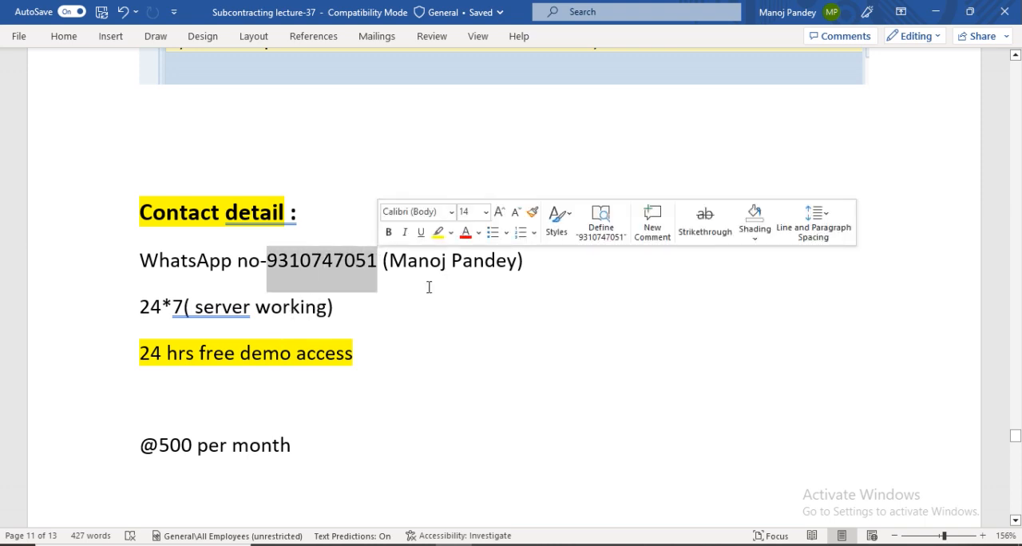
{"action": "left_click_drag", "start_coordinate": [1015, 435], "coordinate": [1015, 459]}
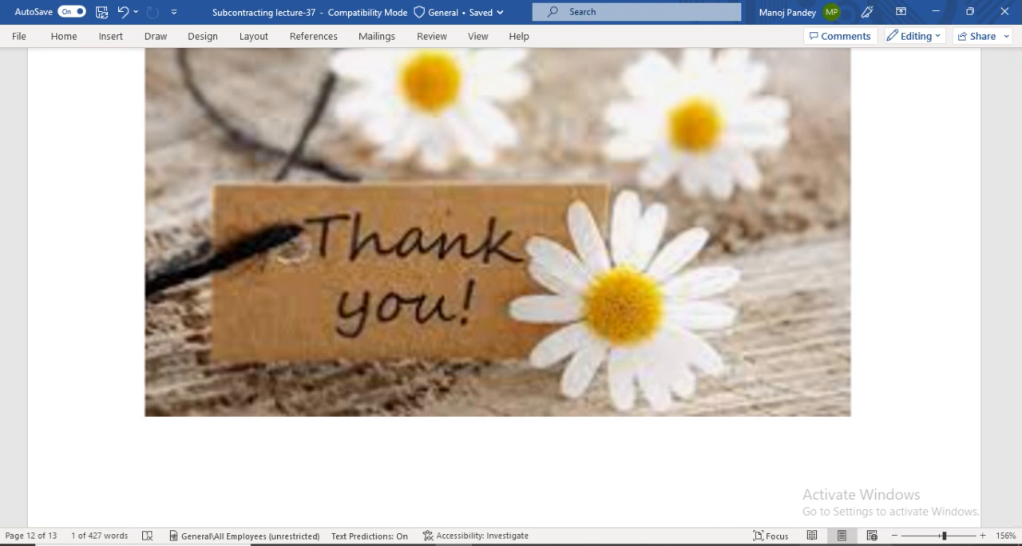
{"action": "left_click", "coordinate": [907, 545]}
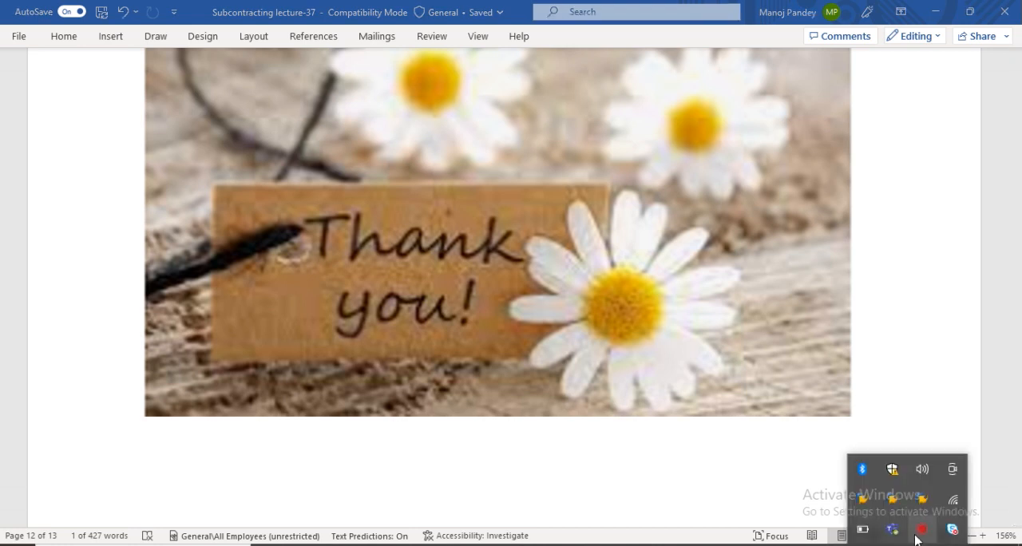